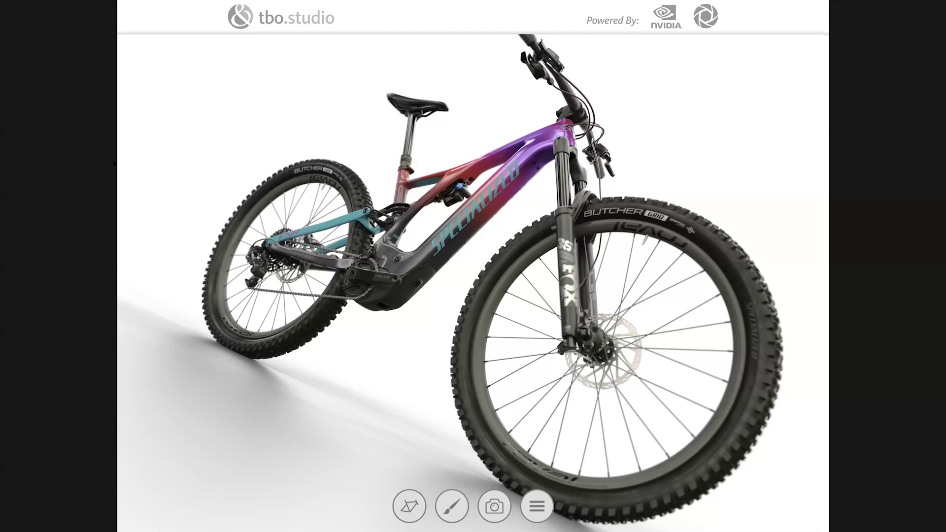
# Examine the available options for the frame's GRAPHICS WAY model variation and the FRAME COLOR 2-TONES material variation.
pyautogui.click(446, 511)
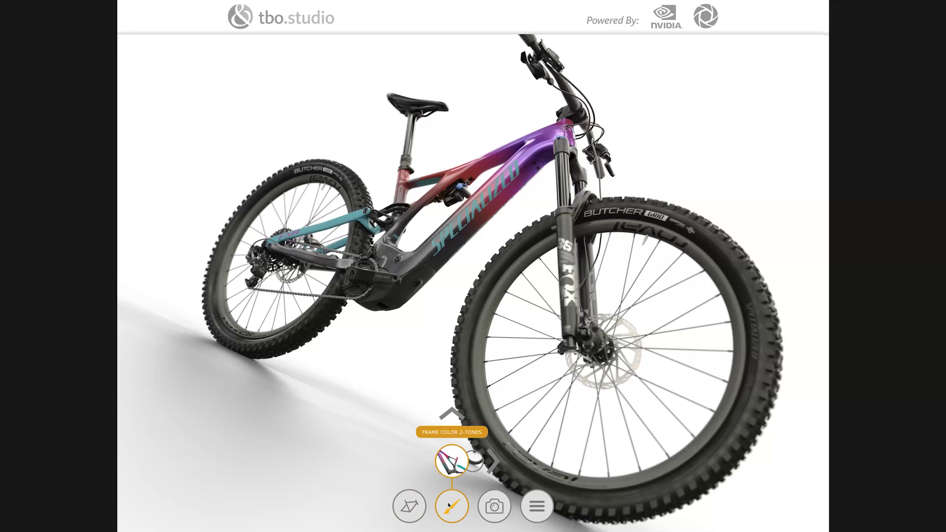
pyautogui.click(416, 509)
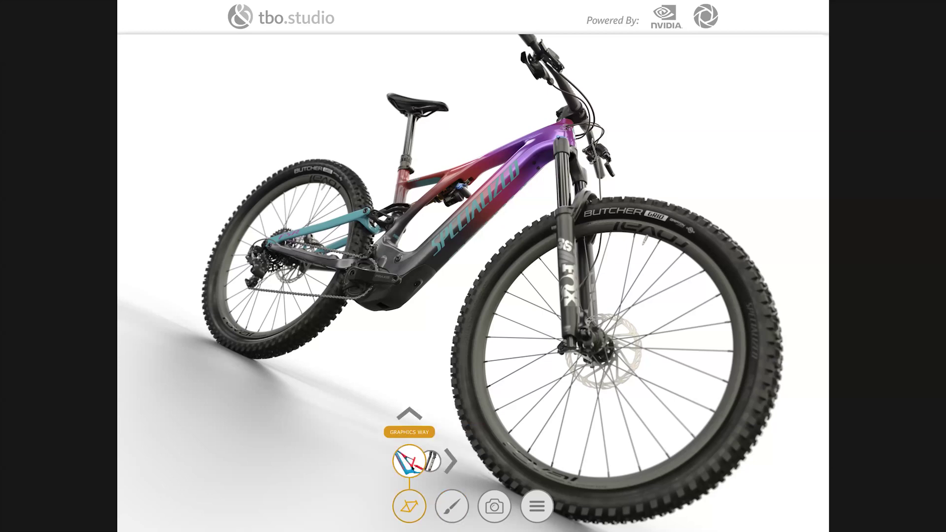
pyautogui.click(412, 466)
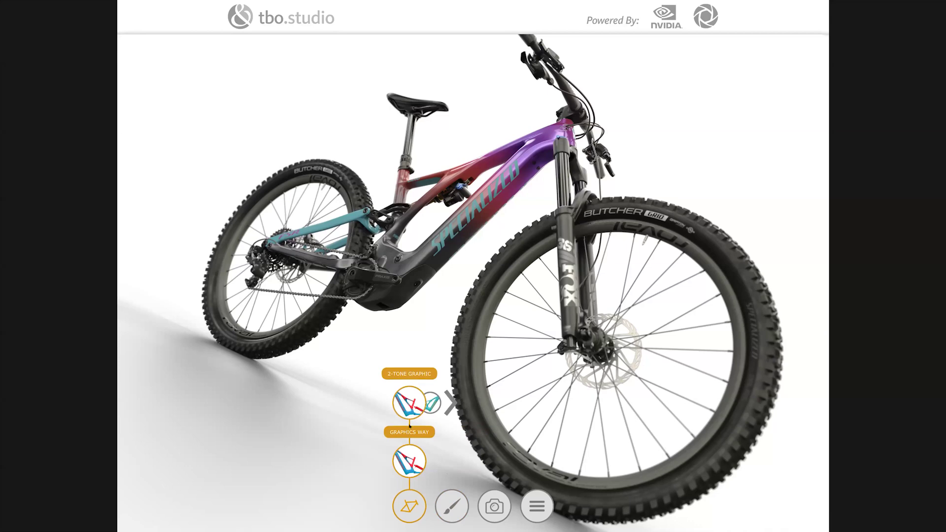
pyautogui.click(414, 471)
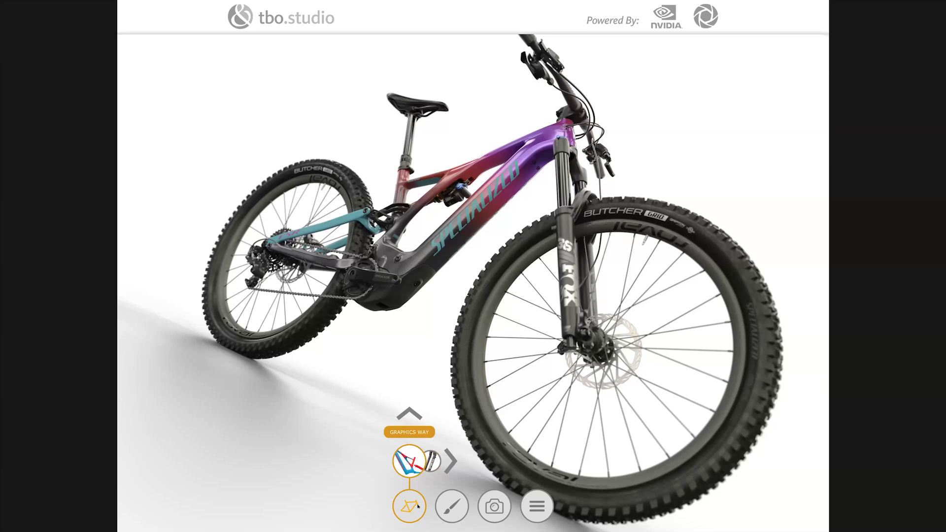
pyautogui.click(451, 502)
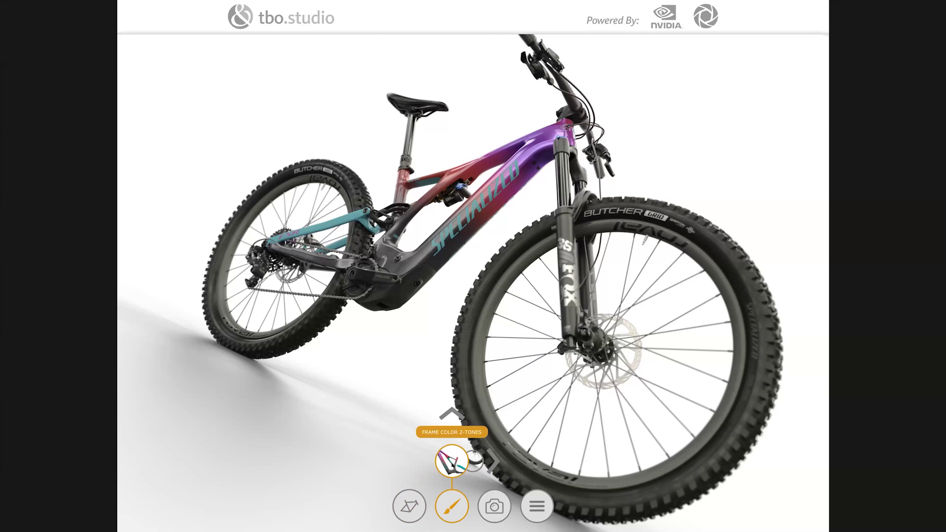
pyautogui.click(452, 465)
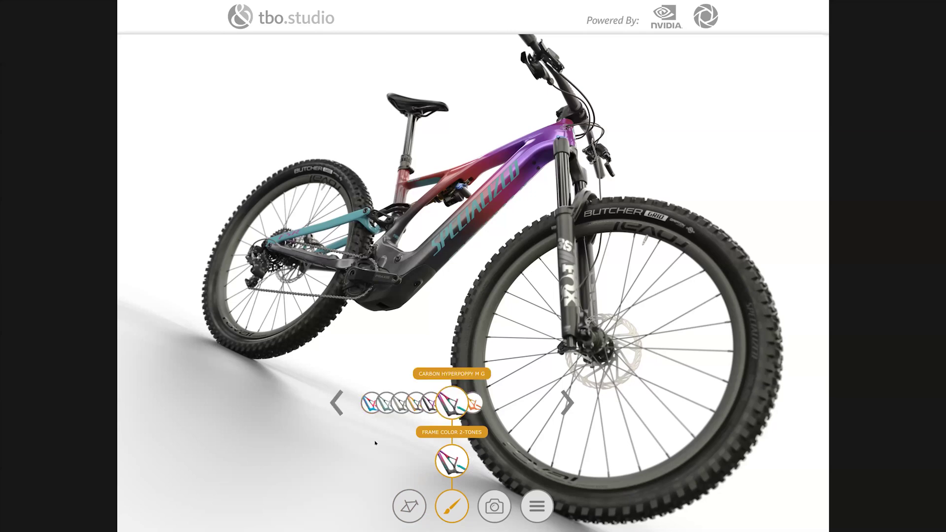
pyautogui.click(462, 451)
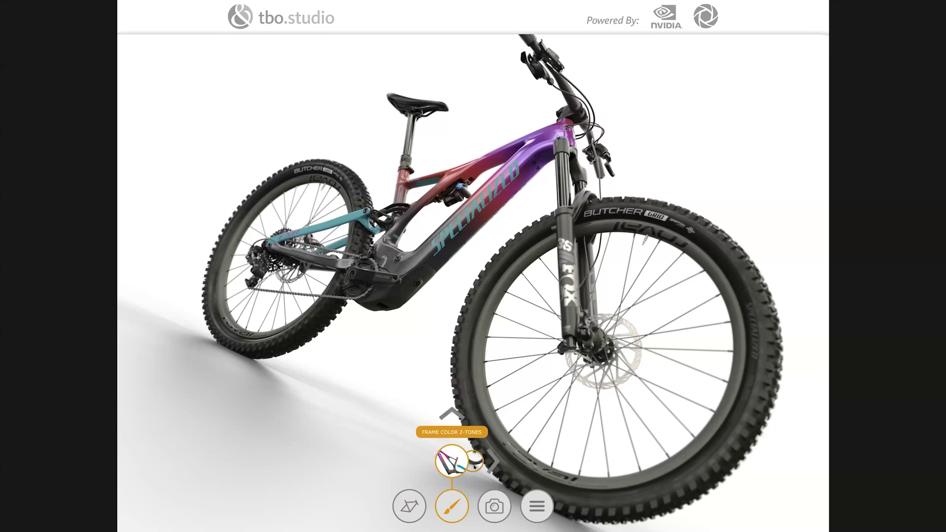
# Try the CARBON FLORED finish on the rims and return them to CARBON BLACK.
pyautogui.click(474, 466)
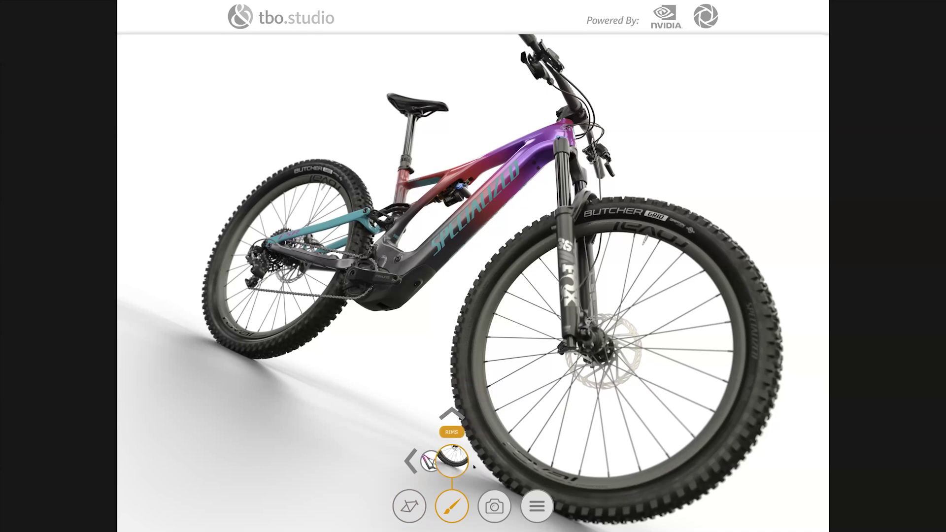
pyautogui.click(458, 466)
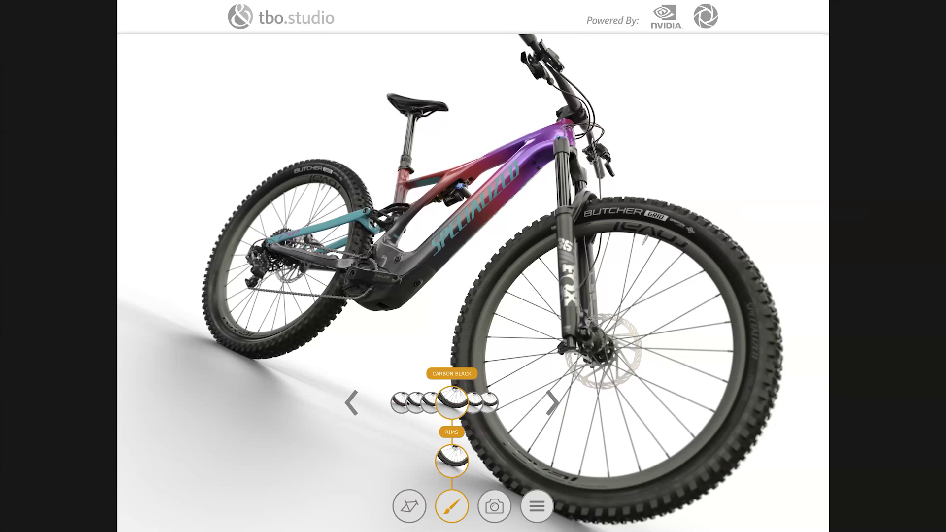
pyautogui.click(397, 409)
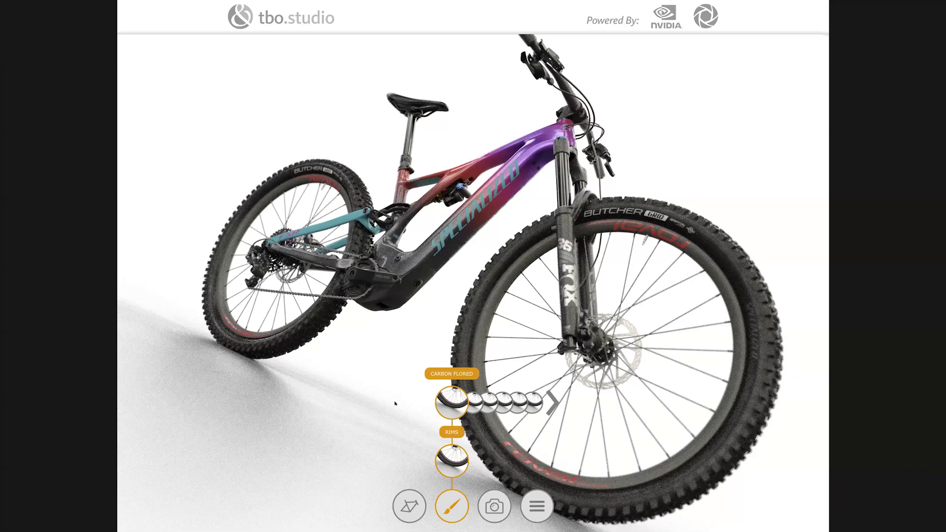
pyautogui.click(495, 402)
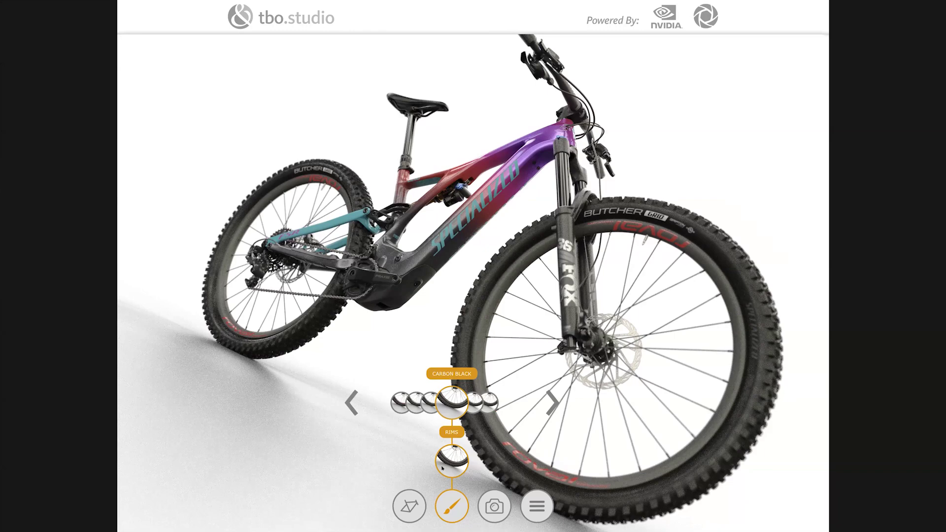
# Switch the bike's fork model to FOX FACTORY.
pyautogui.click(408, 500)
pyautogui.click(409, 506)
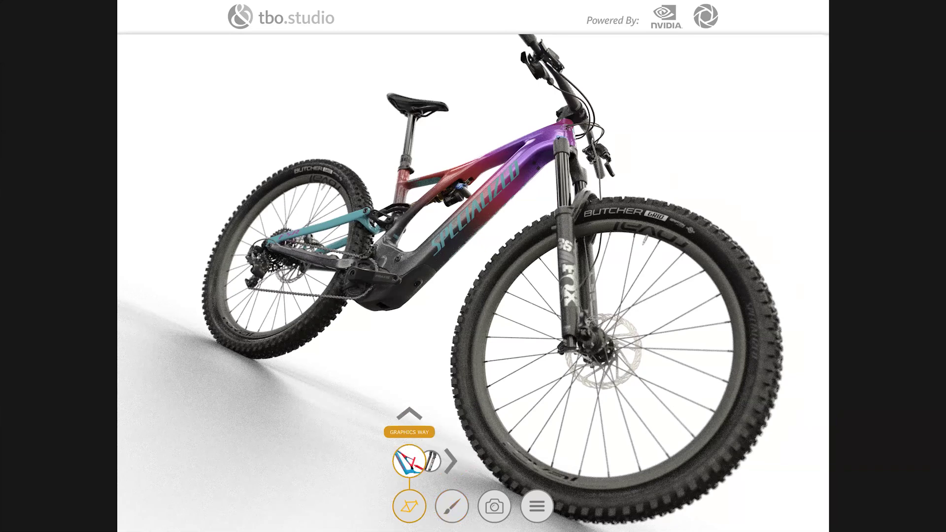
pyautogui.click(433, 462)
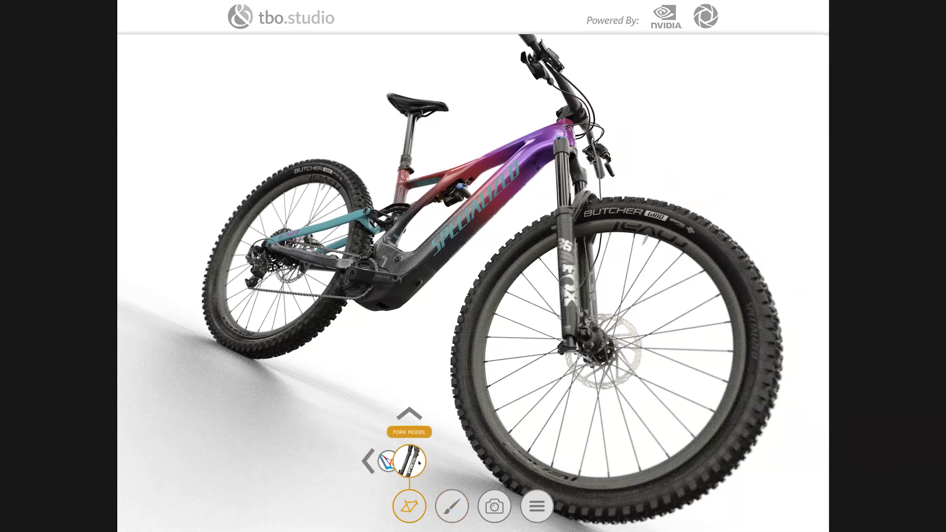
pyautogui.click(415, 462)
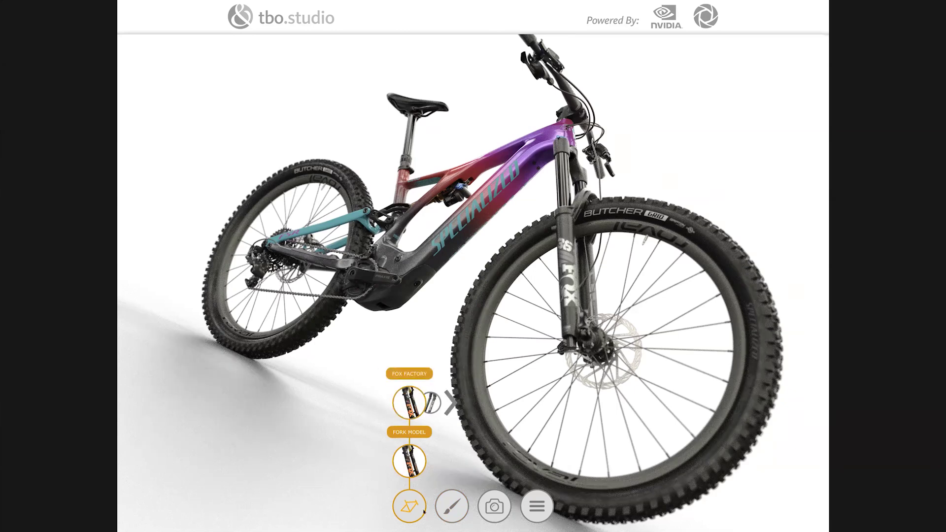
# Set the fork color to FACTORY PEARL.
pyautogui.click(452, 506)
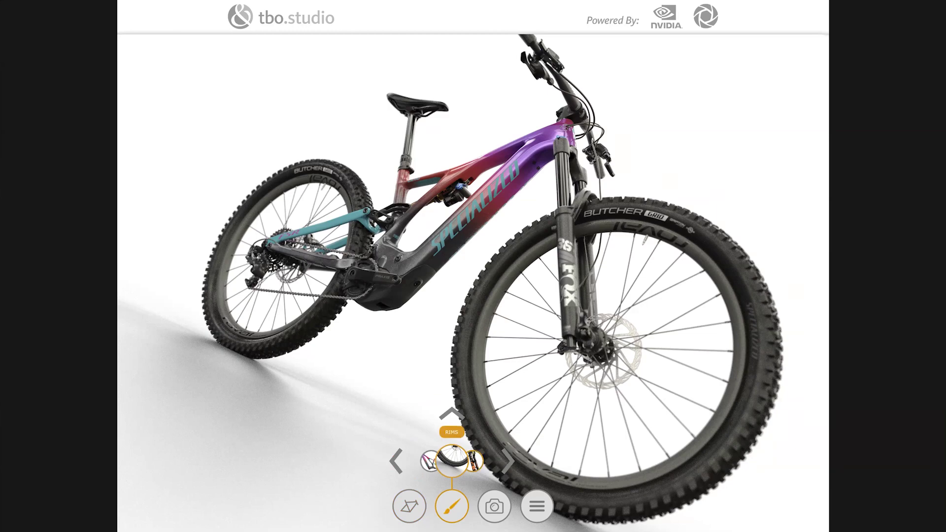
pyautogui.click(476, 462)
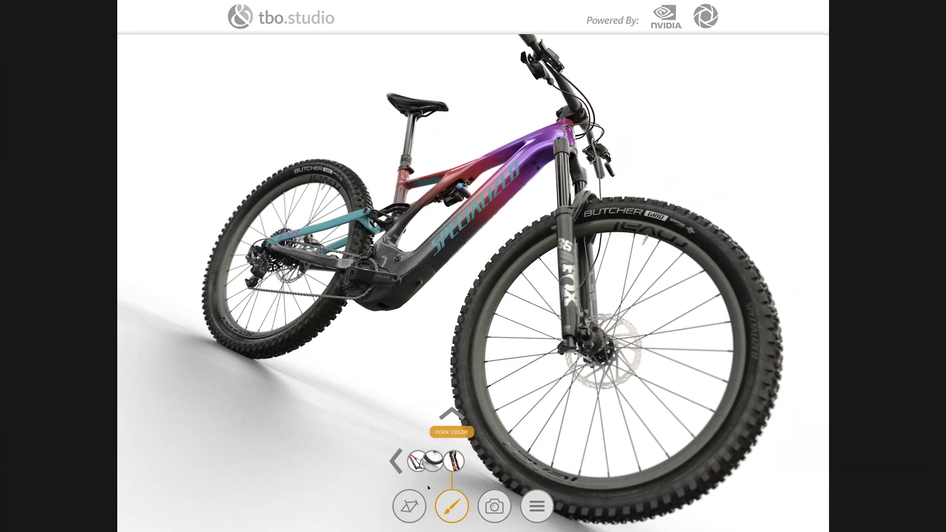
pyautogui.click(448, 467)
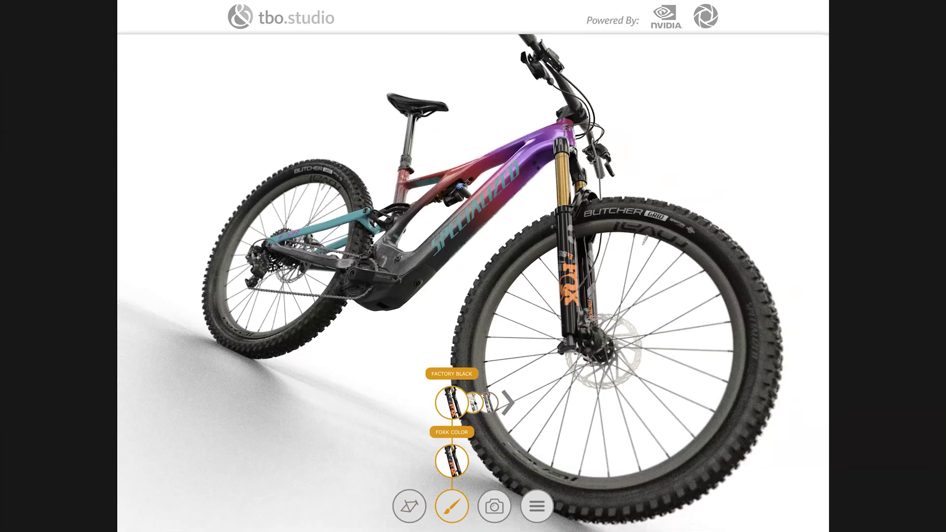
pyautogui.click(474, 403)
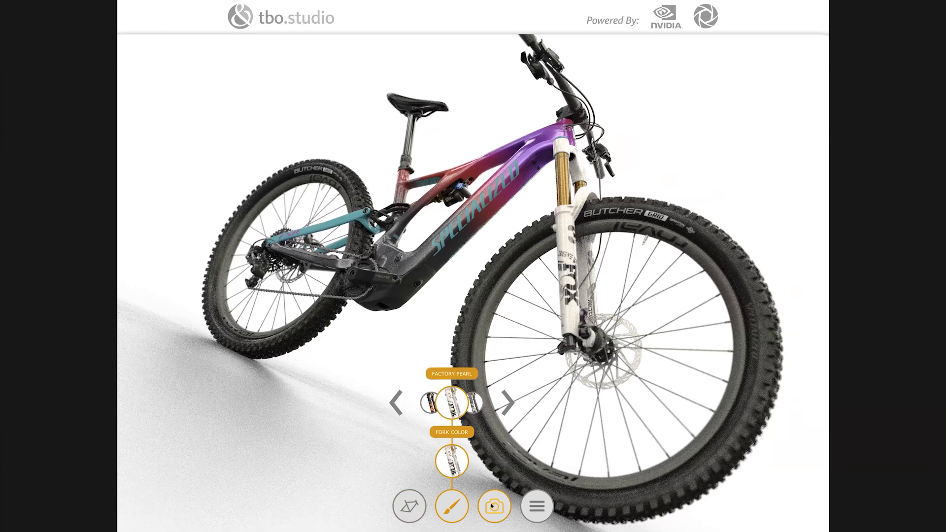
# View the bike from the DRIVE SIDE, NON-DRIVE SIDE, LOW HERO and TIGHT DS cameras.
pyautogui.click(491, 505)
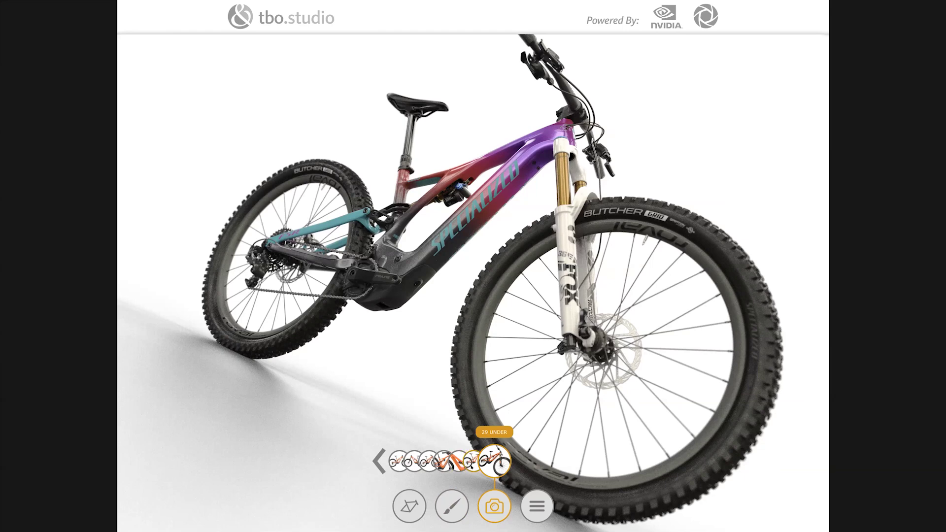
pyautogui.click(398, 464)
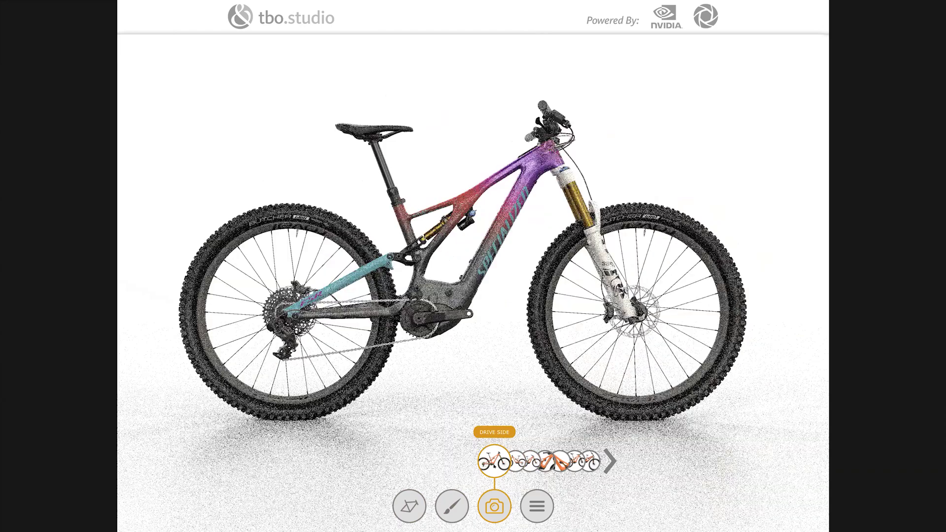
pyautogui.click(517, 463)
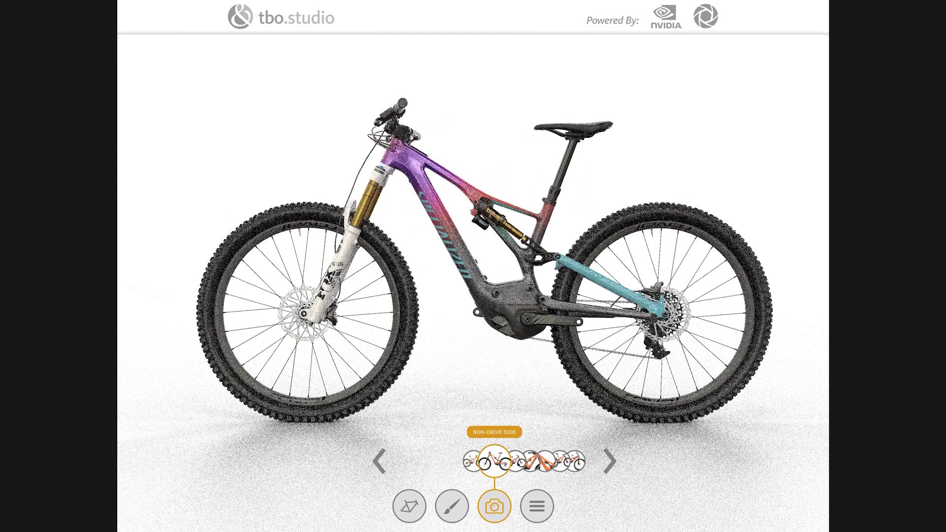
pyautogui.click(515, 473)
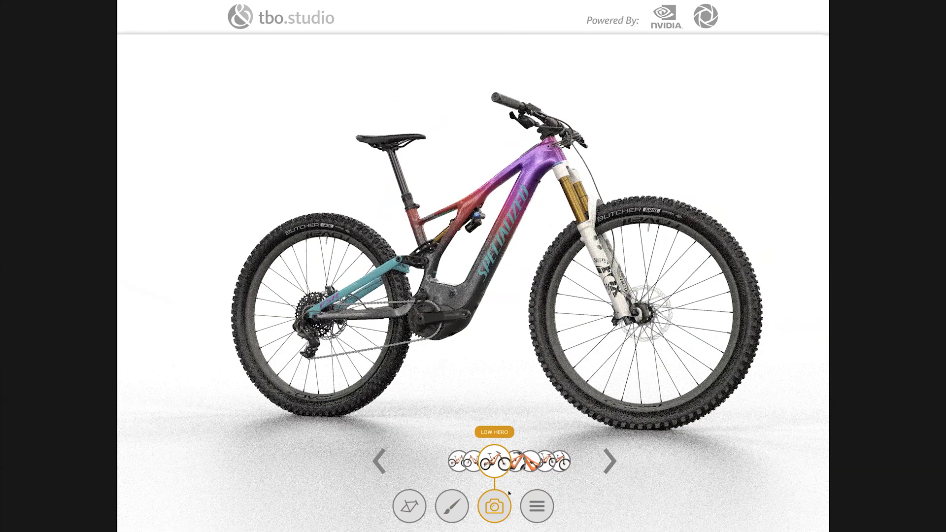
pyautogui.press('Right')
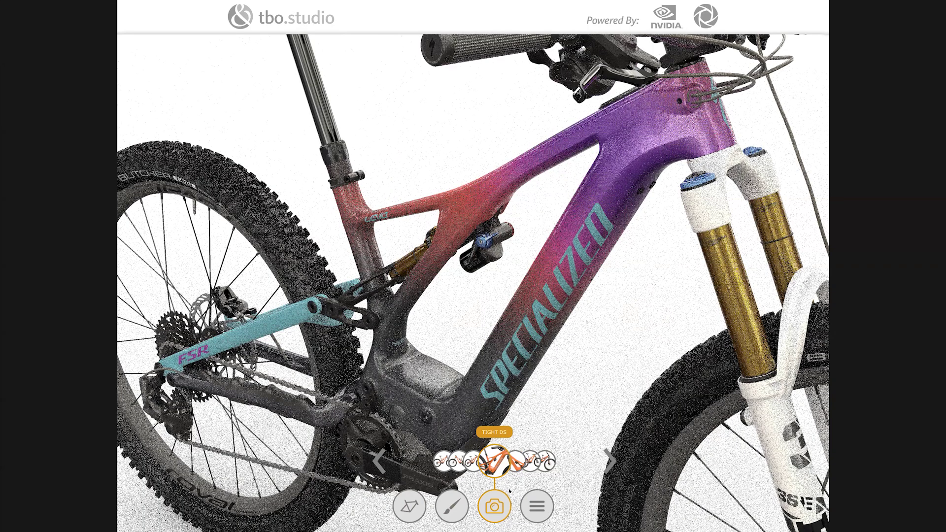
# Try the CARBON POLYHOLLY M two-tone color on the frame and return to the CARBON HYPERPOPPY gradient.
pyautogui.click(409, 507)
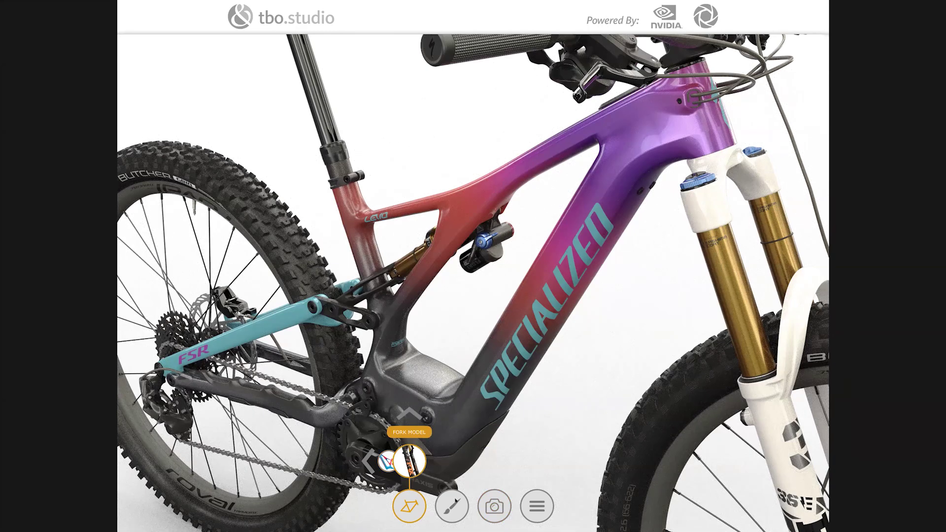
pyautogui.click(451, 506)
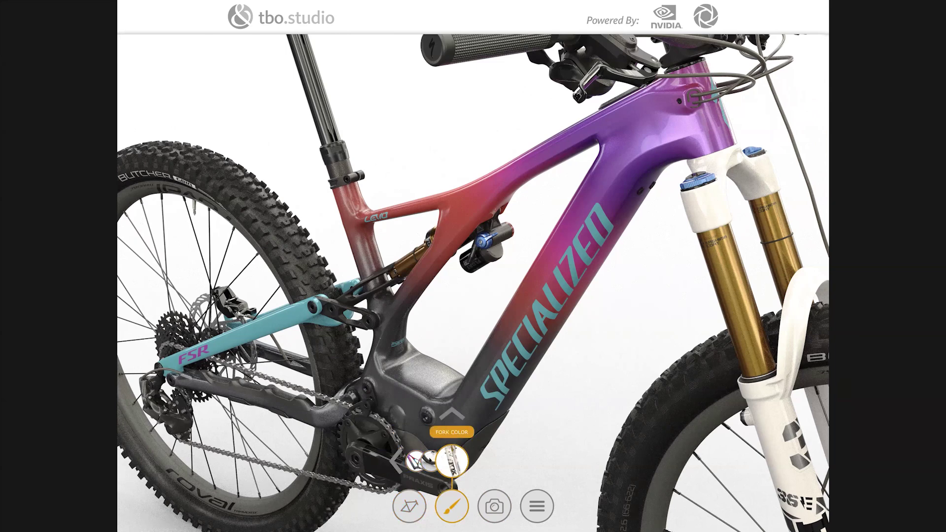
pyautogui.click(415, 462)
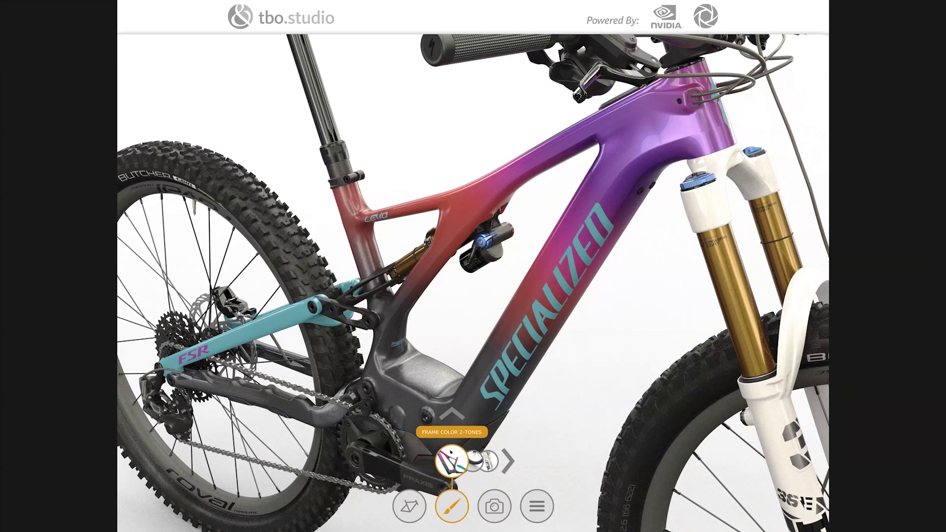
pyautogui.click(450, 414)
pyautogui.click(430, 407)
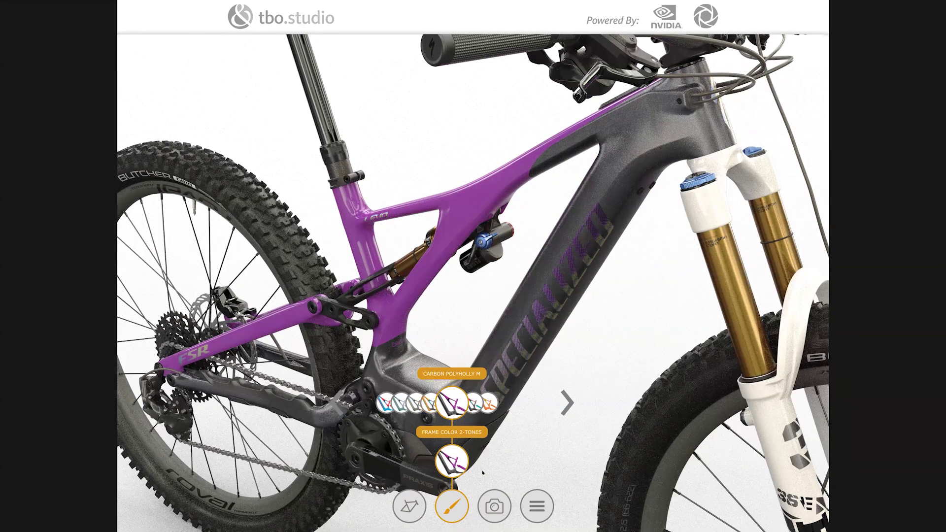
pyautogui.click(476, 403)
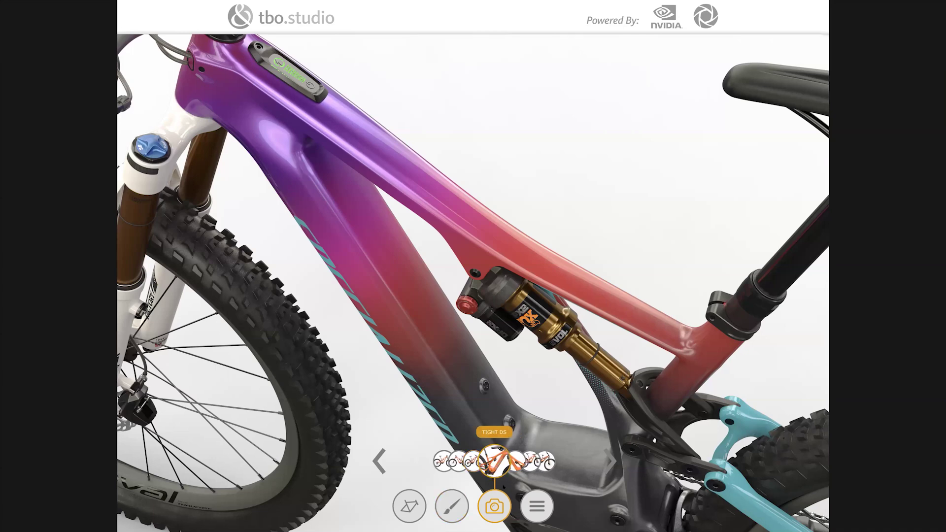
# Show the bike from the TIGHT DS camera and set the two-tone frame color to OAKGRN Matte - SUMBLU.
pyautogui.click(498, 473)
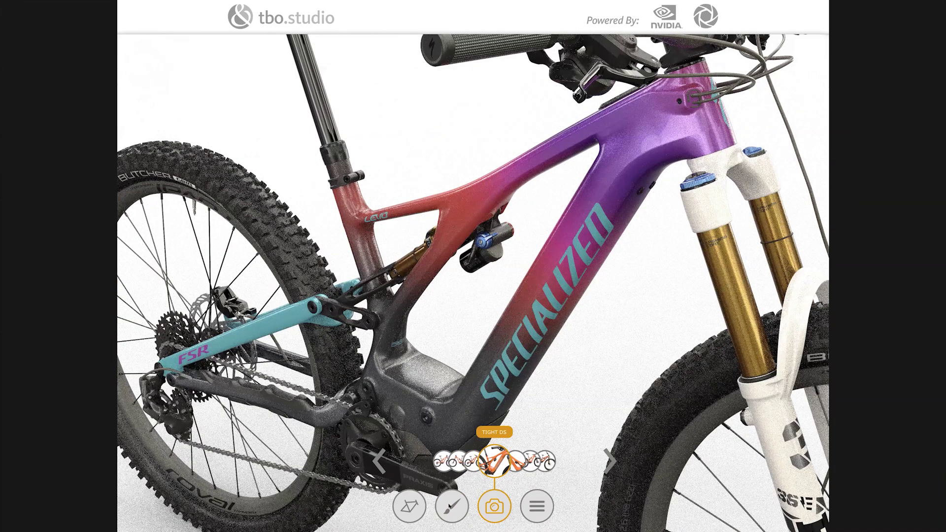
pyautogui.click(449, 504)
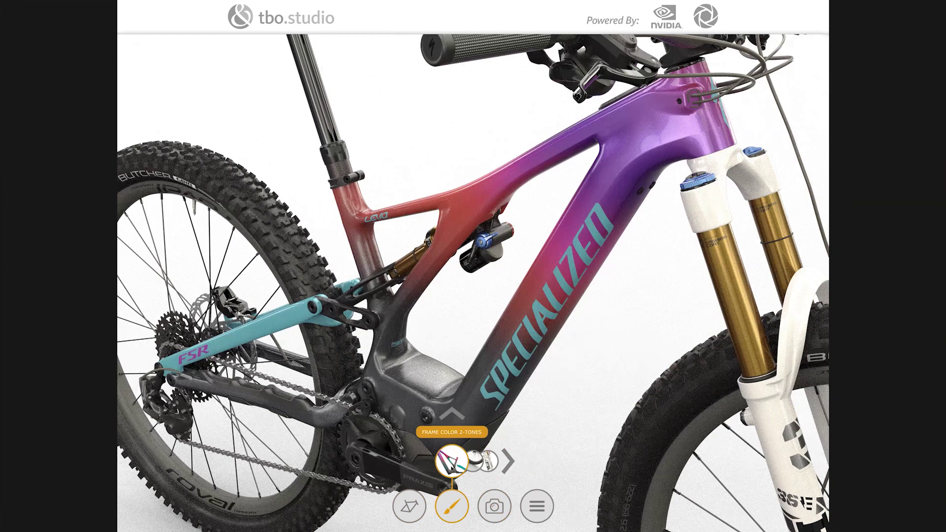
pyautogui.click(453, 468)
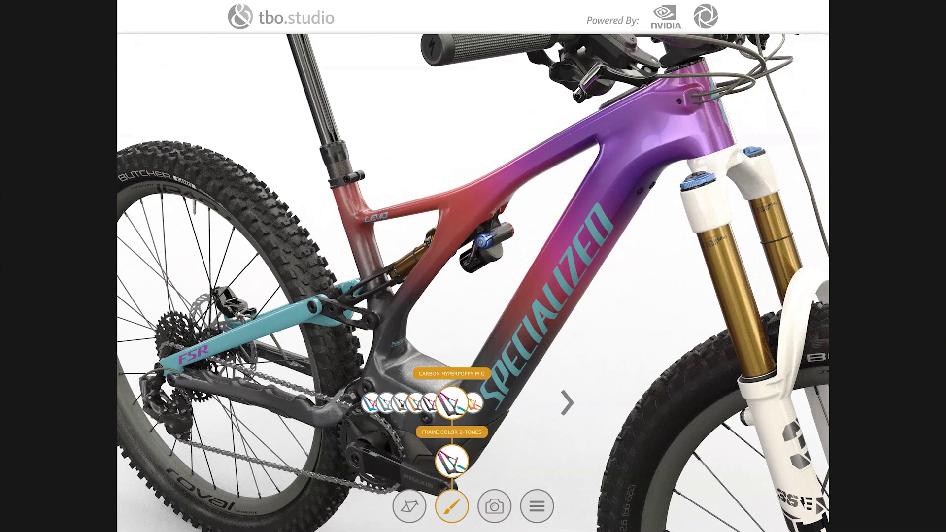
pyautogui.click(401, 403)
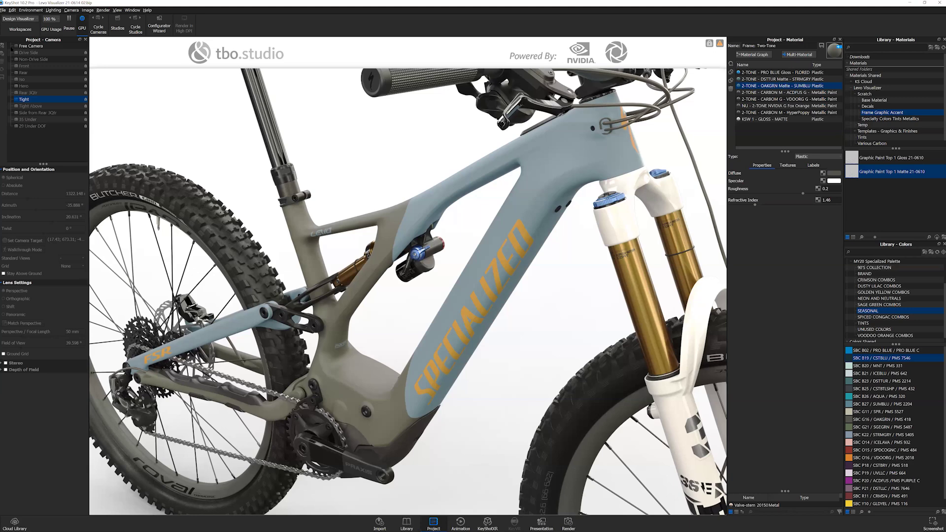
# Isolate the bike frame in the free camera and set the camera target to a point on the frame.
pyautogui.click(21, 46)
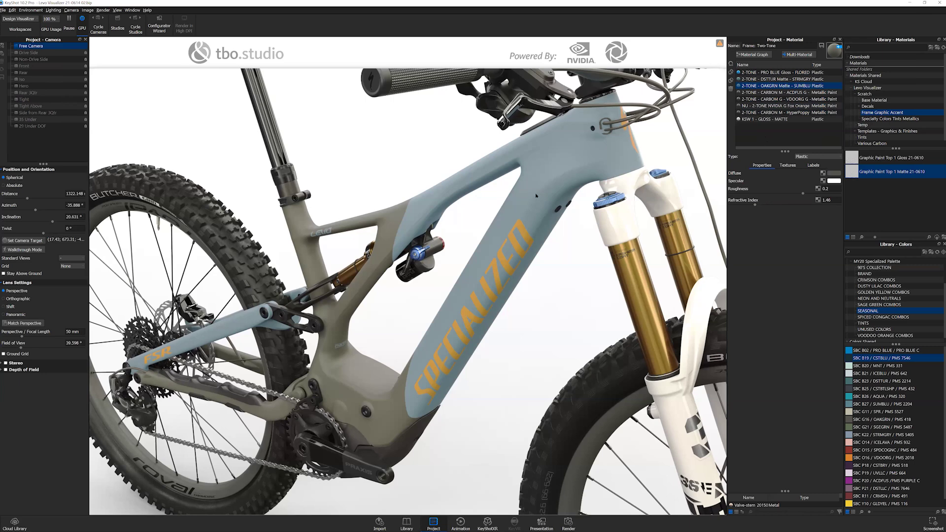
pyautogui.press('s')
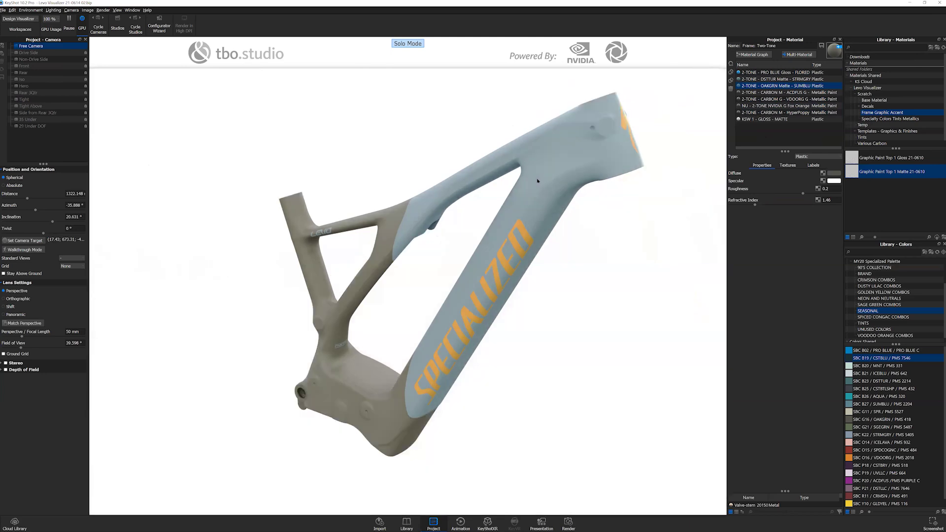
pyautogui.click(23, 241)
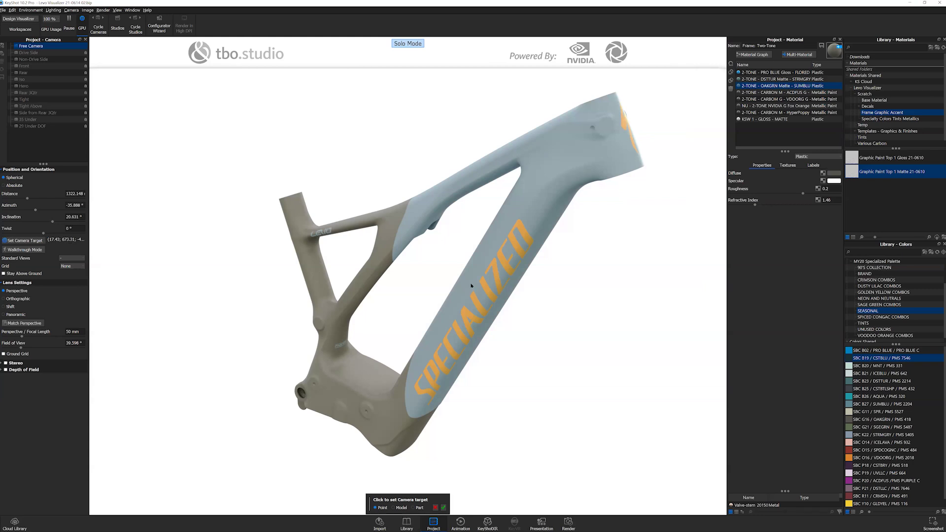
pyautogui.click(435, 294)
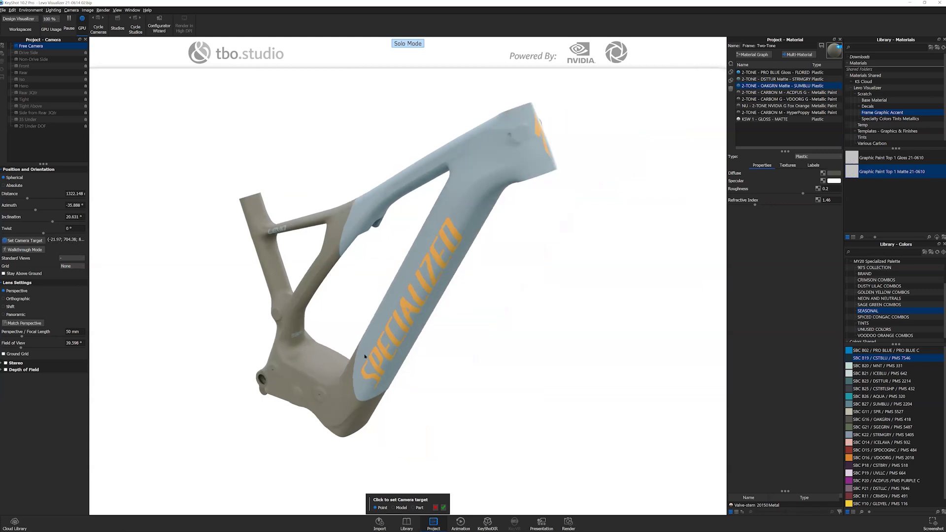
pyautogui.moveTo(450, 363); pyautogui.dragTo(514, 370)
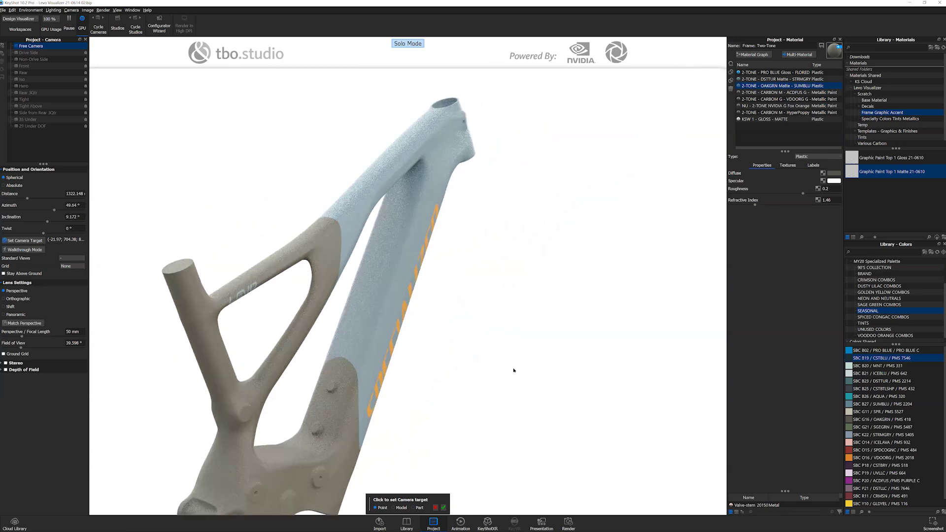
pyautogui.moveTo(667, 342); pyautogui.dragTo(801, 374)
pyautogui.click(444, 508)
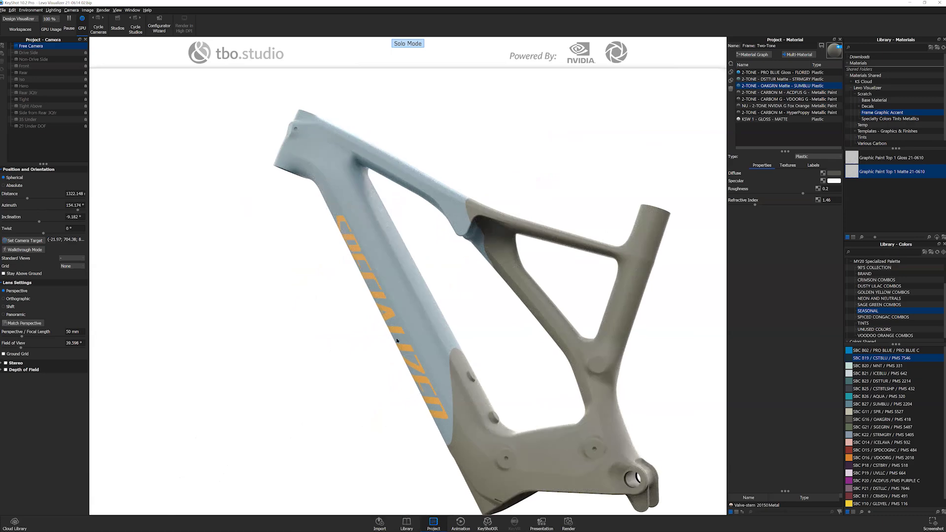
# Orbit around the isolated frame to inspect its two-tone paint from several sides.
pyautogui.moveTo(472, 455); pyautogui.dragTo(759, 325)
pyautogui.moveTo(438, 340); pyautogui.dragTo(589, 352)
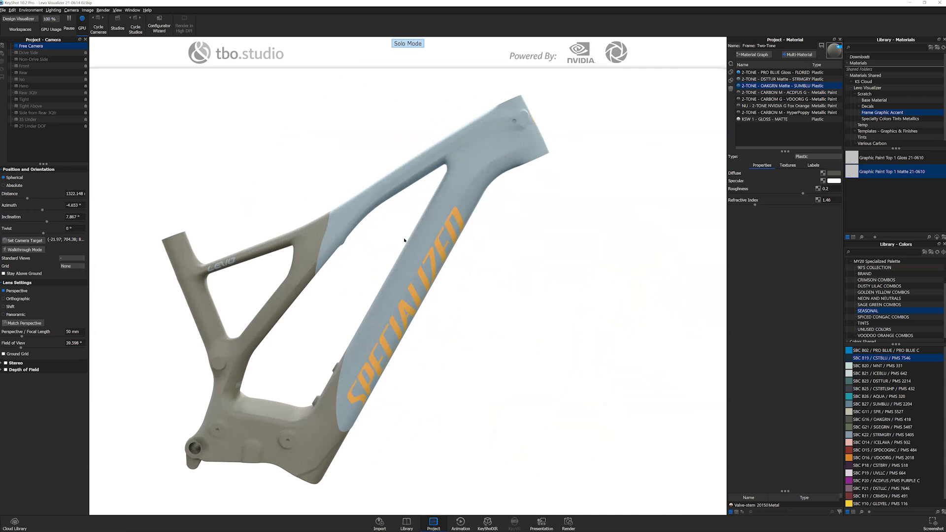
pyautogui.moveTo(585, 232); pyautogui.dragTo(457, 369)
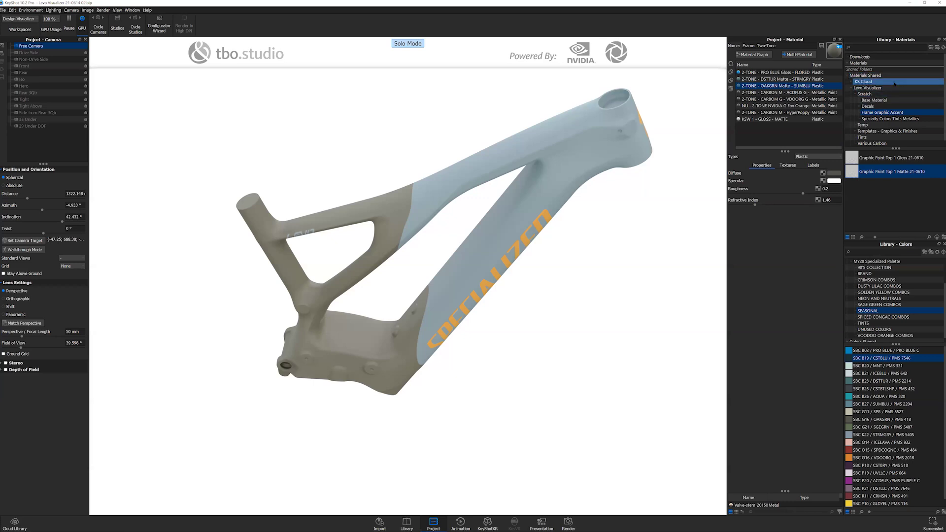
# Review the Base Material paints in the material library, then return to the Frame Graphic Accent folder.
pyautogui.click(882, 100)
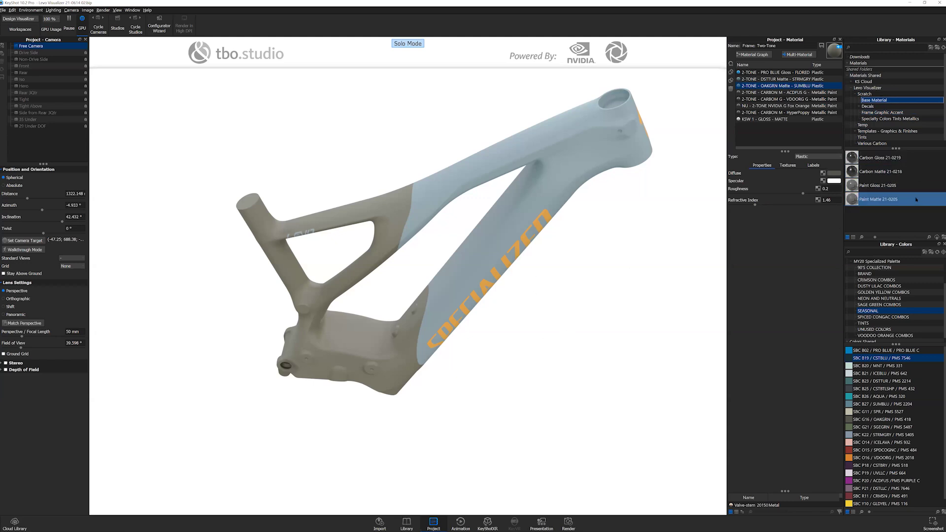
pyautogui.moveTo(916, 200)
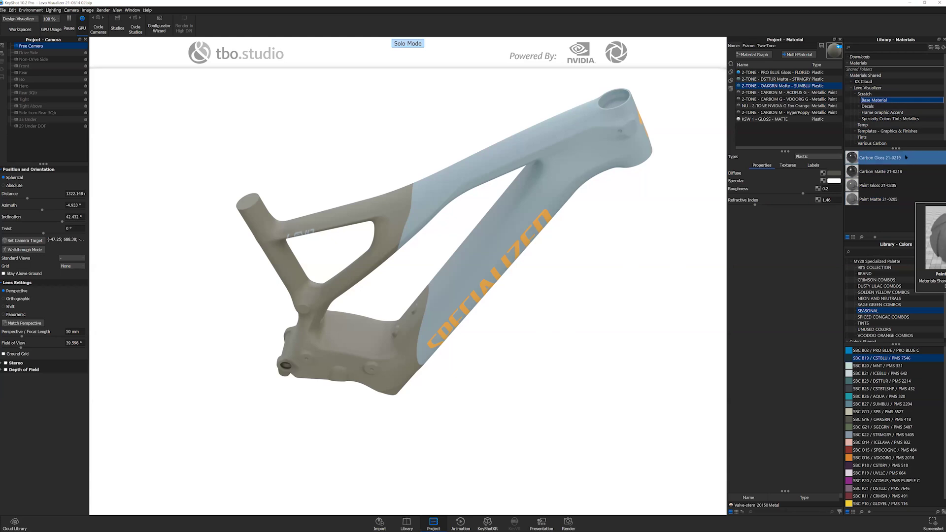
pyautogui.moveTo(884, 187)
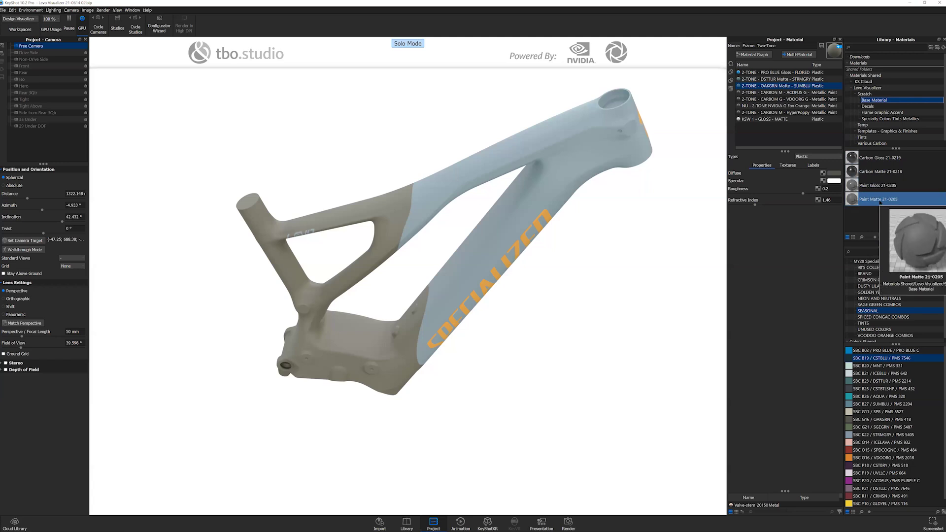
pyautogui.click(891, 113)
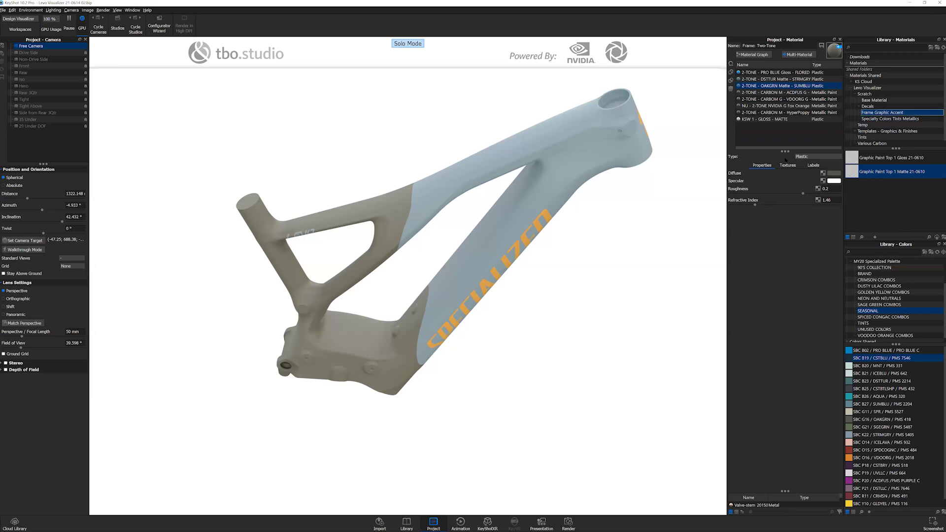
# Switch the frame's multi-material to KSW 1 - GLOSS - MATTE and view it from a lower angle.
pyautogui.click(758, 120)
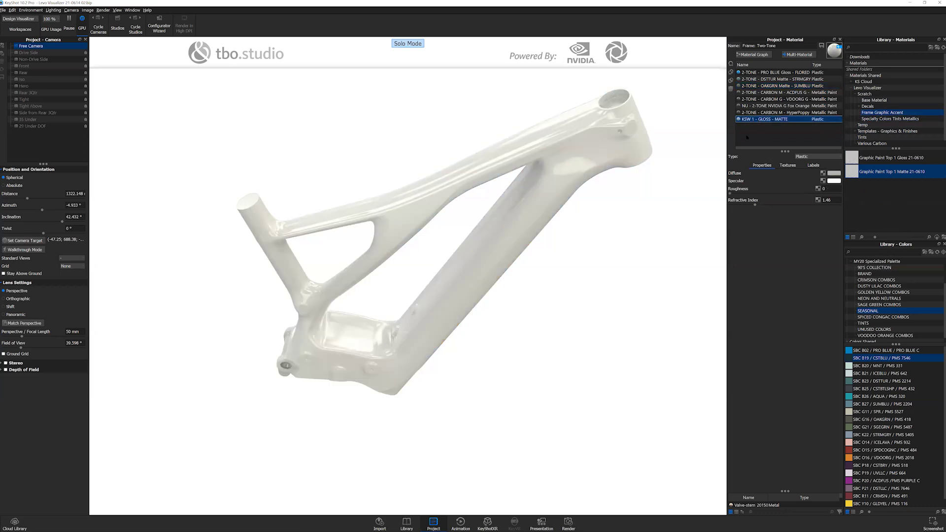
pyautogui.moveTo(529, 351); pyautogui.dragTo(526, 261)
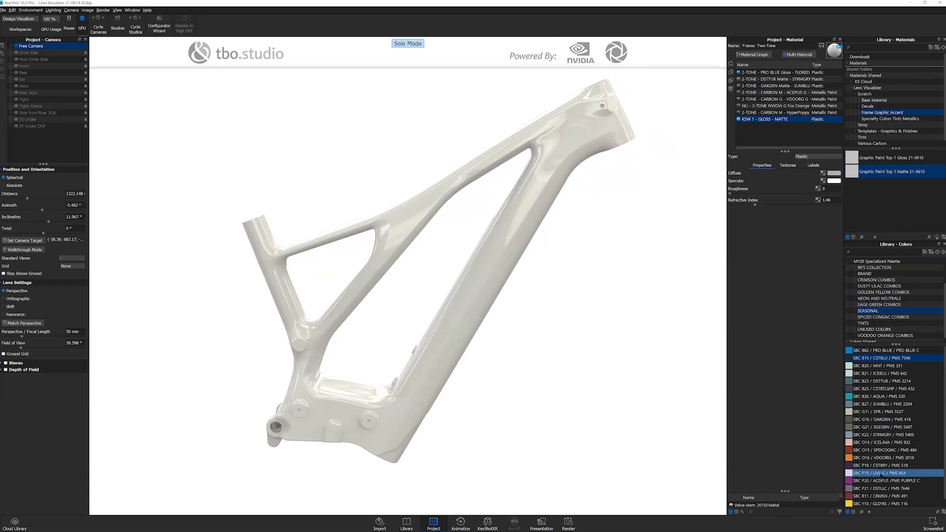
pyautogui.moveTo(879, 468)
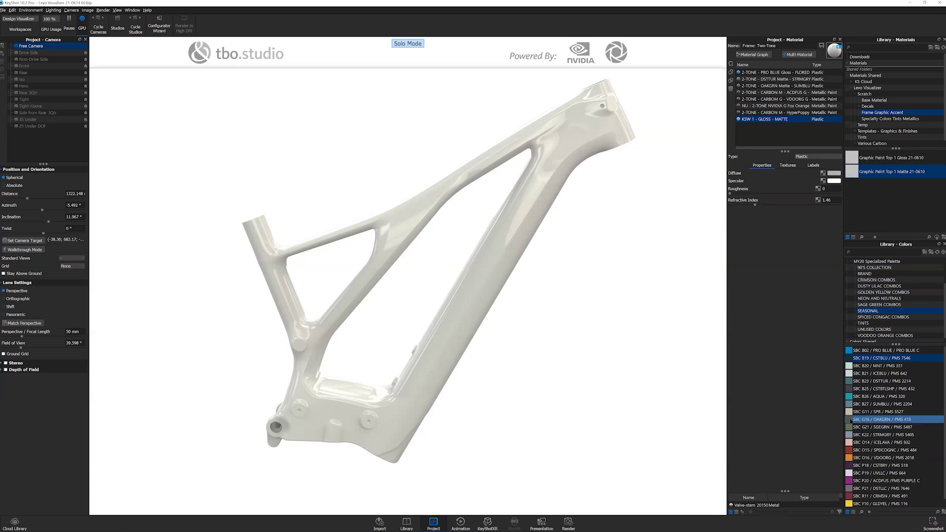
# Try the seasonal colors OAKGRN, MNT and VDOORG as the frame paint's diffuse color.
pyautogui.moveTo(849, 419); pyautogui.dragTo(834, 174)
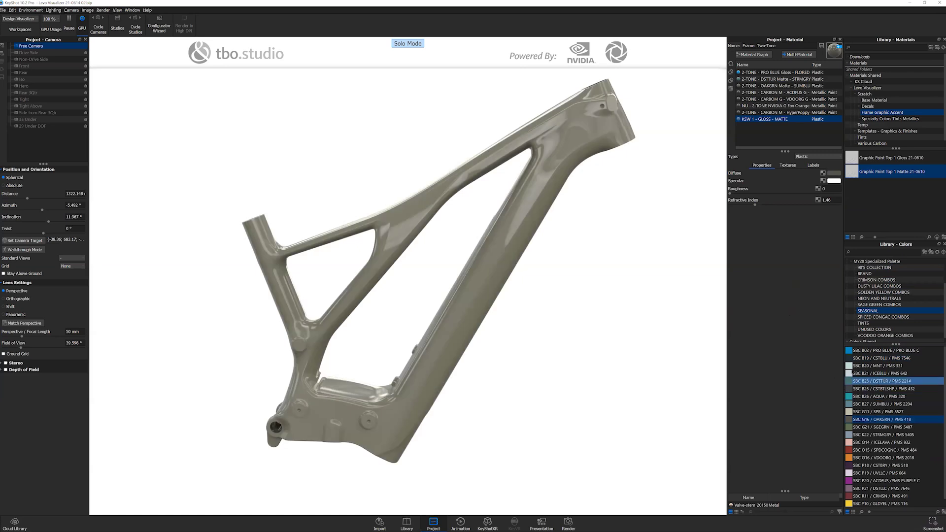
pyautogui.moveTo(848, 366); pyautogui.dragTo(834, 173)
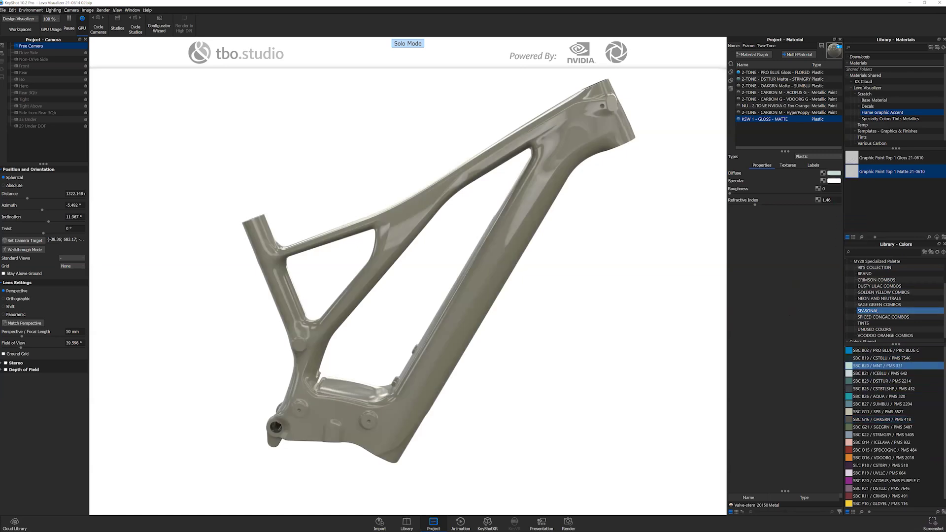
pyautogui.moveTo(848, 457); pyautogui.dragTo(834, 173)
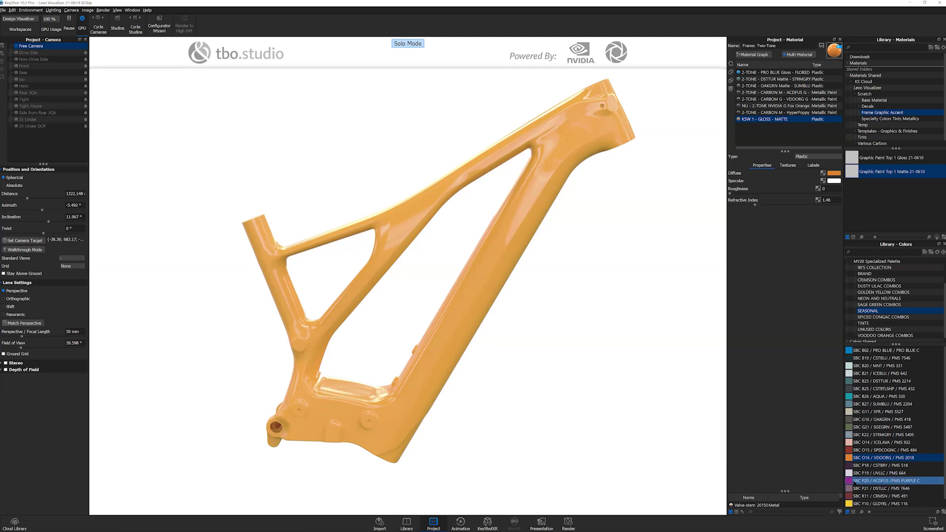
# Try ACDFUS as the frame paint's specular color, undo it and use it as the diffuse color instead.
pyautogui.moveTo(849, 481); pyautogui.dragTo(834, 181)
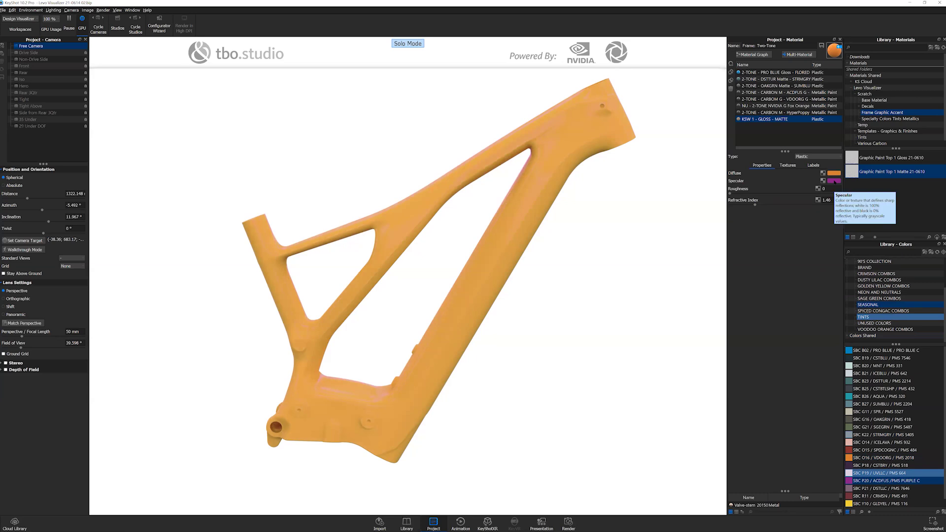
pyautogui.hotkey('ctrl', 'z')
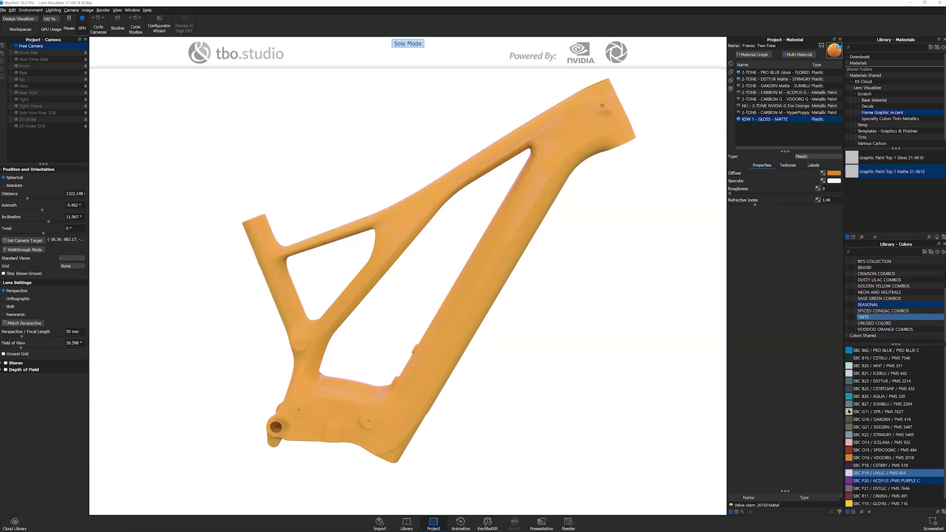
pyautogui.moveTo(849, 480); pyautogui.dragTo(833, 173)
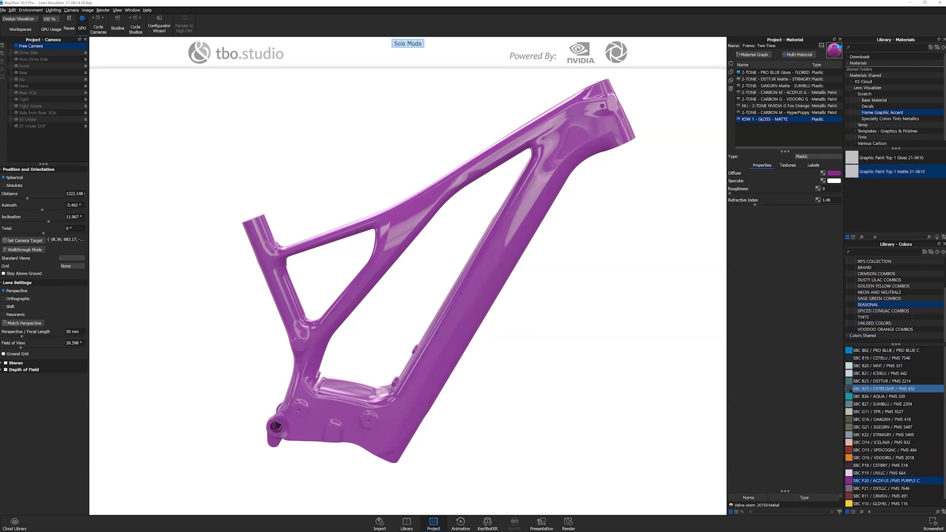
# Set the frame paint's diffuse color to SBC B25 / CSTBTLSHP / PMS 432.
pyautogui.moveTo(849, 382); pyautogui.dragTo(832, 173)
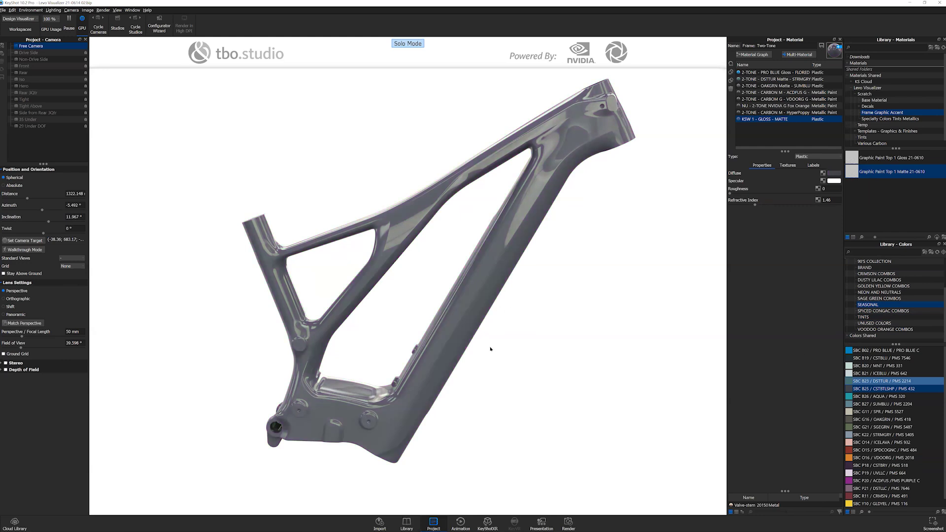
pyautogui.moveTo(490, 349); pyautogui.dragTo(507, 376)
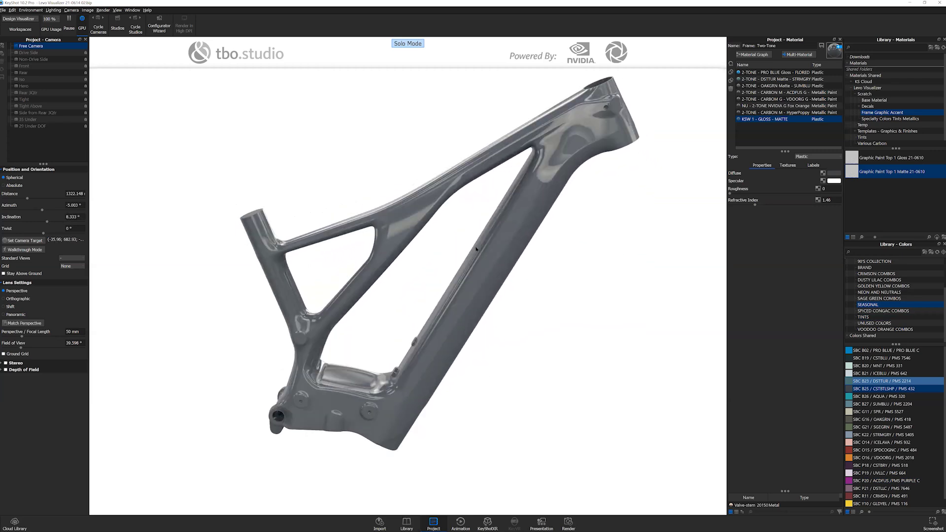
pyautogui.moveTo(476, 248); pyautogui.dragTo(511, 446)
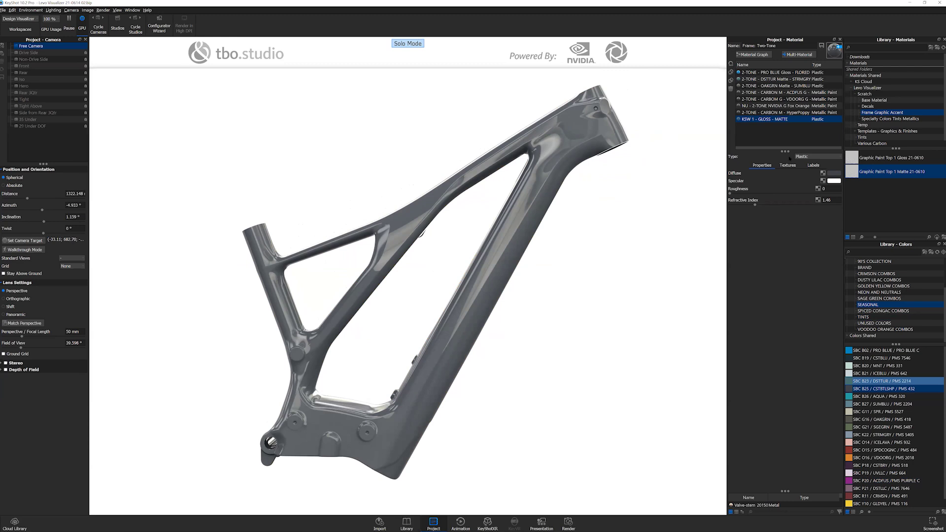
# Add Graphic Paint Top 1 Matte 21-0610 from the material library as a label on the frame material.
pyautogui.click(813, 165)
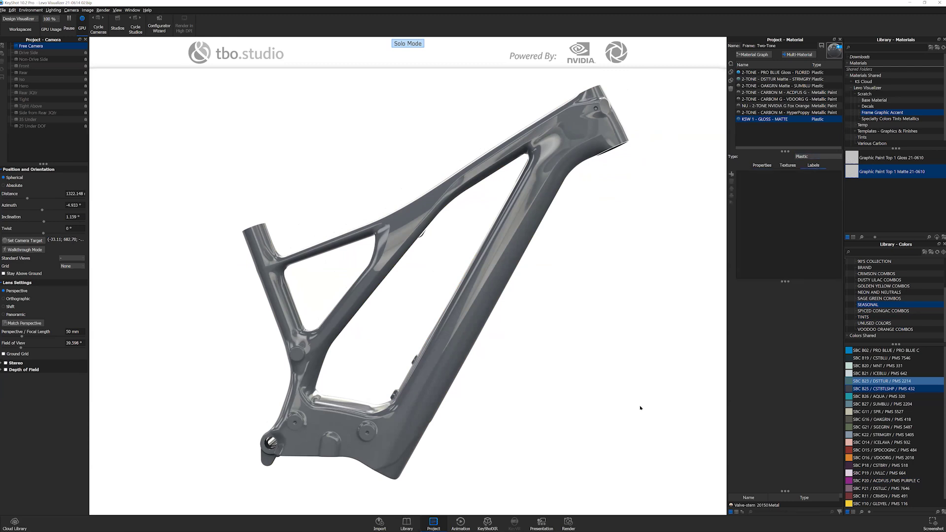
pyautogui.moveTo(874, 171)
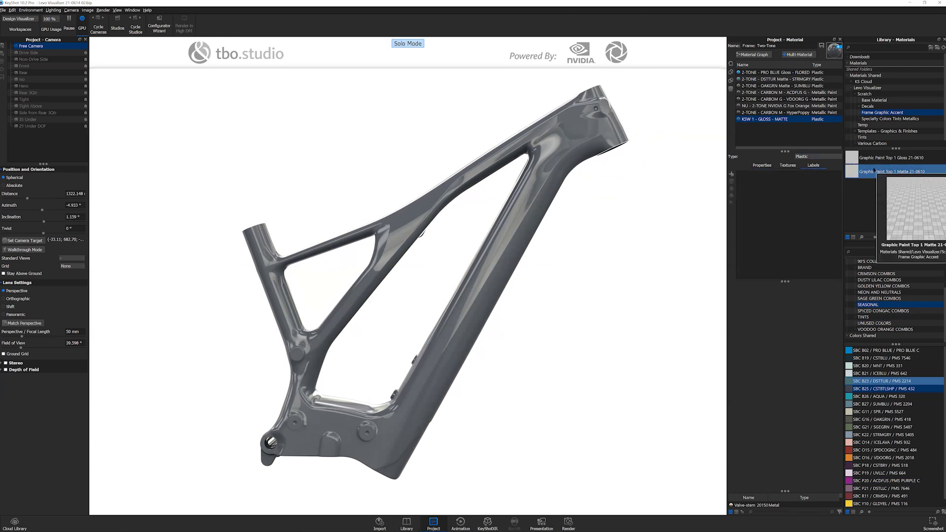
pyautogui.moveTo(852, 173); pyautogui.dragTo(798, 212)
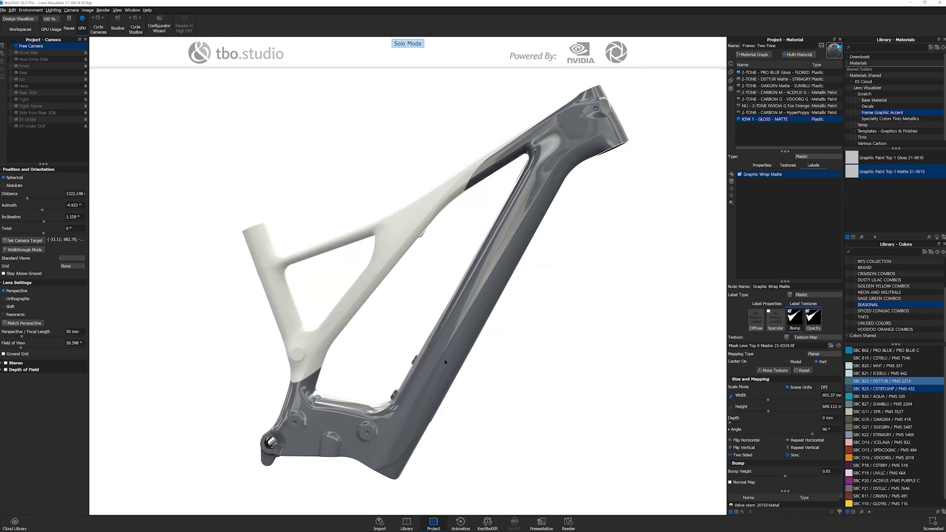
pyautogui.moveTo(428, 388); pyautogui.dragTo(457, 375)
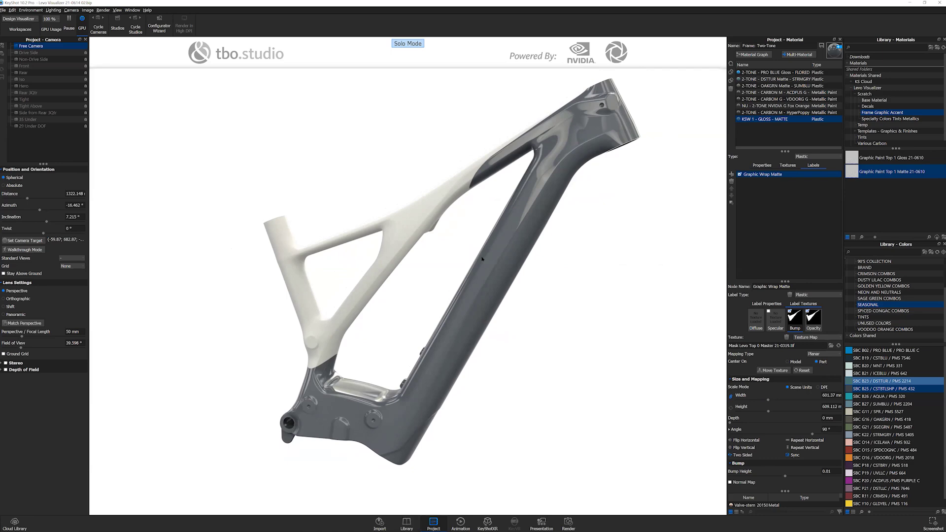
# Switch to the frame mask file in Photoshop, hide the Graphic 3 layer and reveal the Template group.
pyautogui.hotkey('alt', 'Tab')
pyautogui.hotkey('alt', 'Tab')
pyautogui.hotkey('alt', 'Tab')
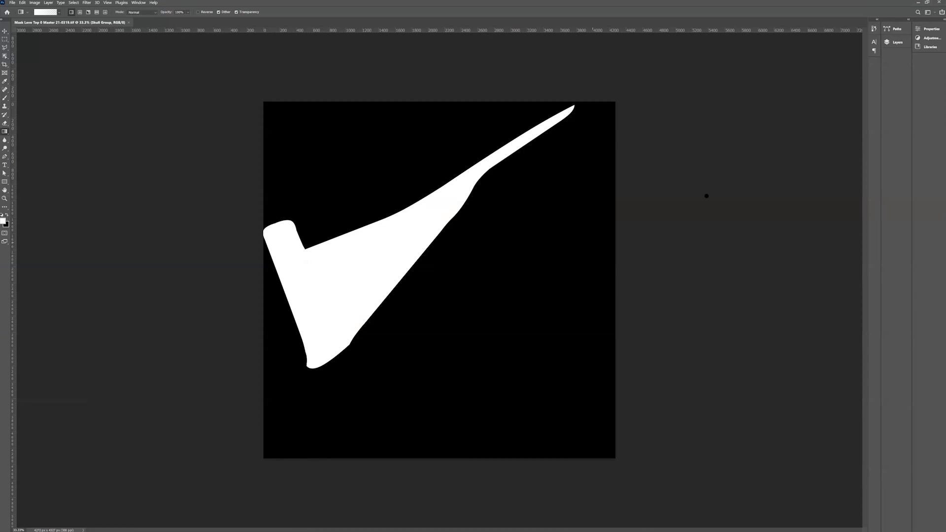
pyautogui.click(905, 43)
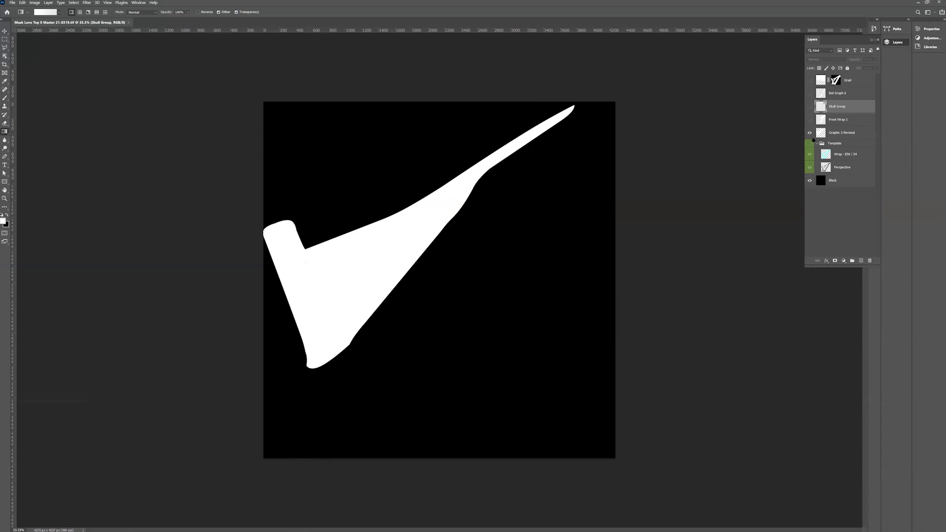
pyautogui.click(810, 132)
pyautogui.click(809, 144)
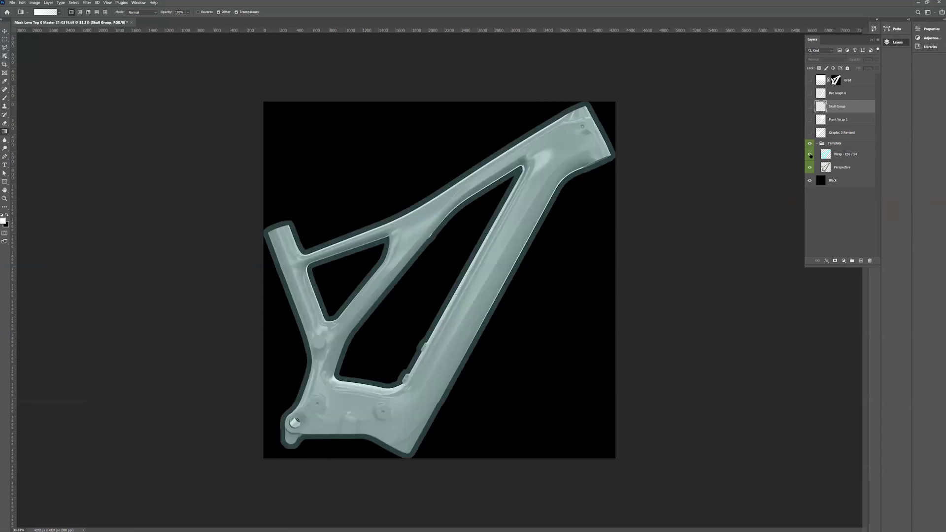
# Toggle the Wrap template layer off and on, and show the Graphic 3 layer over the template.
pyautogui.click(809, 155)
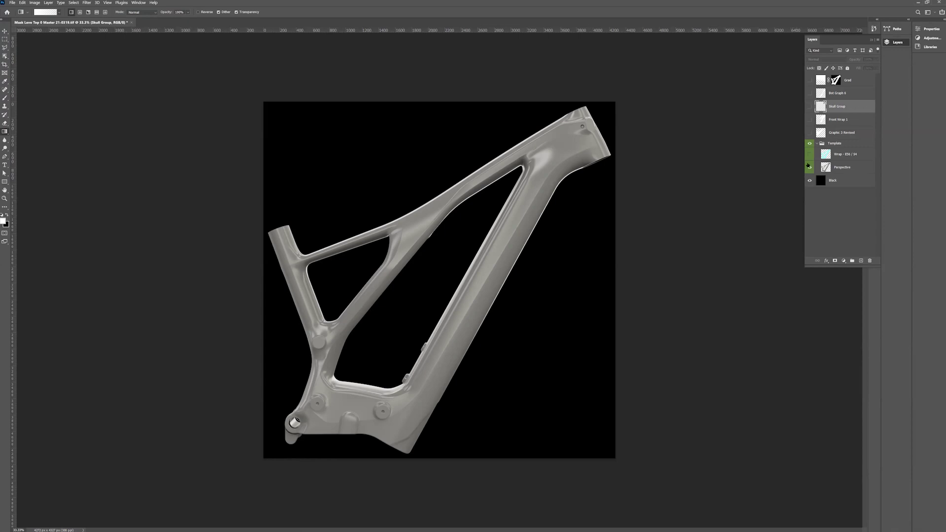
pyautogui.click(810, 155)
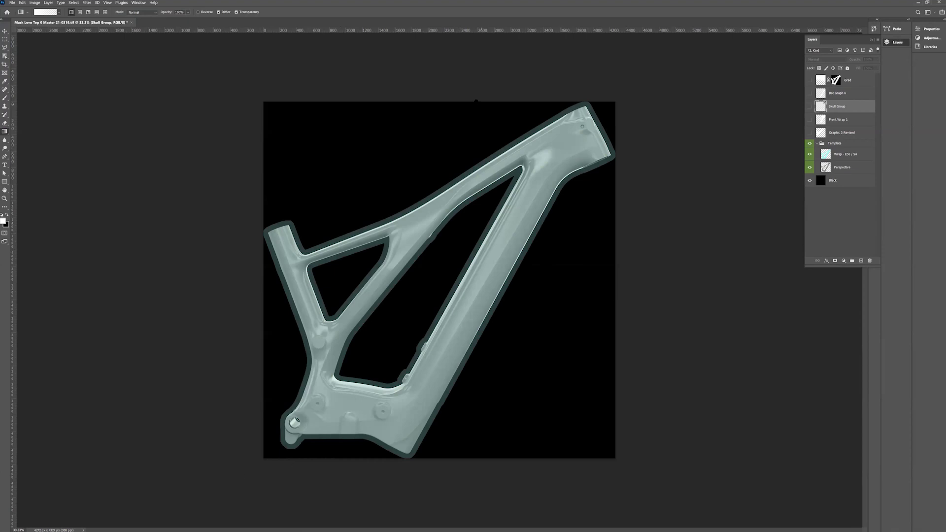
pyautogui.click(856, 83)
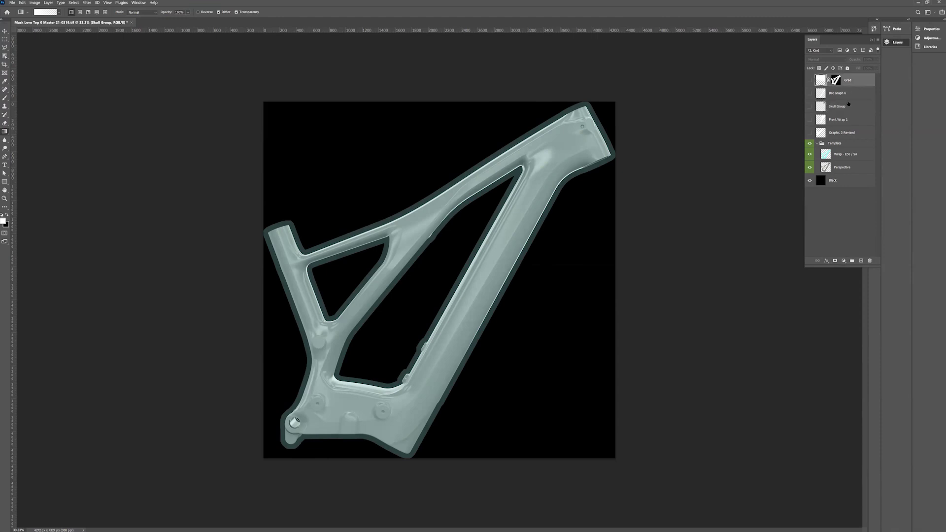
pyautogui.click(810, 133)
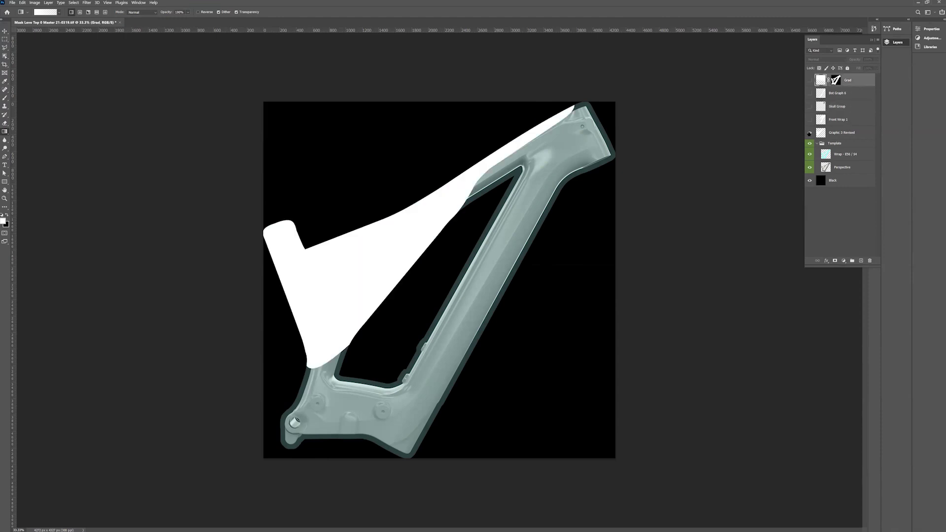
# Hide the Graphic 3 Revised layer, then briefly show and hide the Front Wrap 1, Skull Group and Bot Graph layers over the template.
pyautogui.click(809, 133)
pyautogui.click(809, 121)
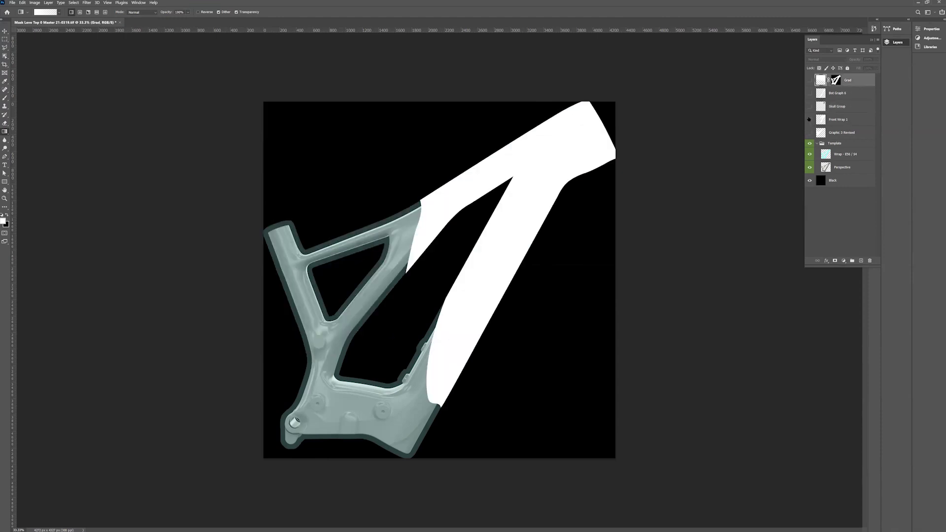
pyautogui.click(809, 119)
pyautogui.click(809, 105)
pyautogui.click(809, 103)
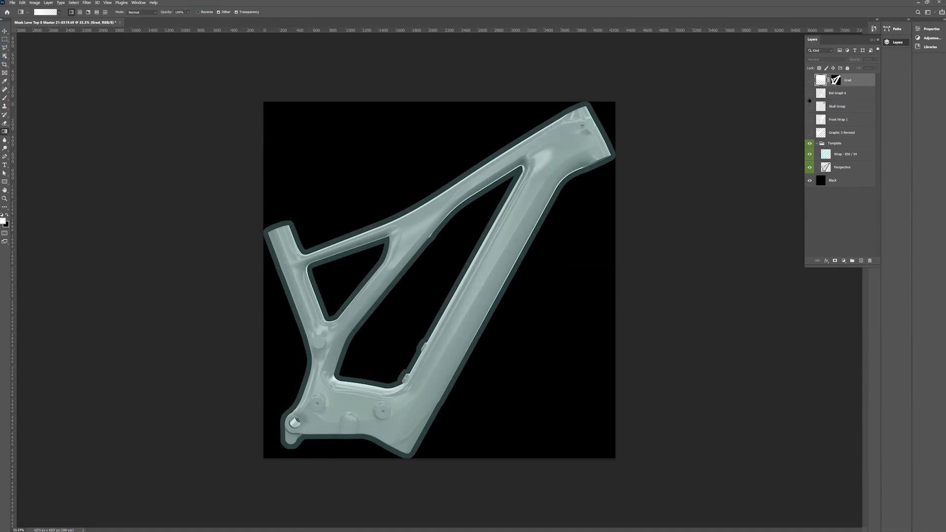
pyautogui.click(810, 93)
# Create a new layer named Grad1 above the Grad layer.
pyautogui.hotkey('ctrl', 'shift', 'n')
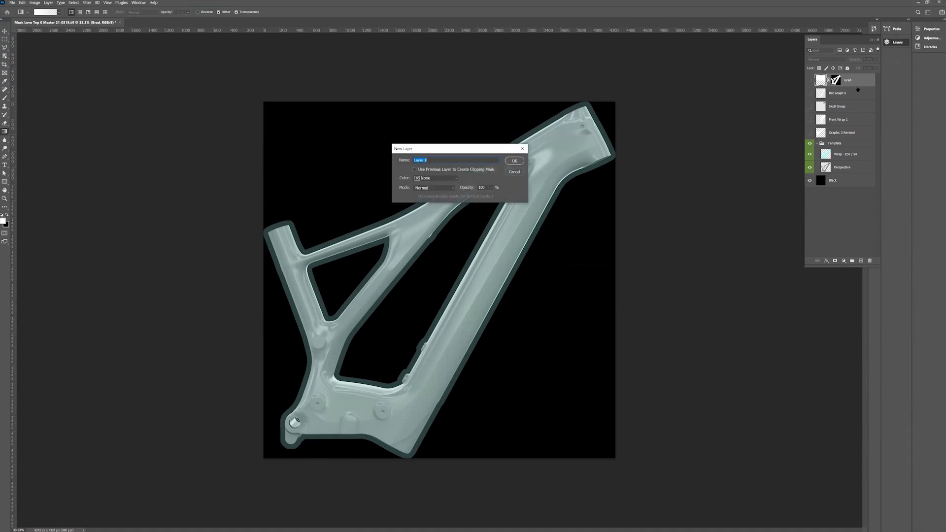
pyautogui.write('Grad1')
pyautogui.press('Return')
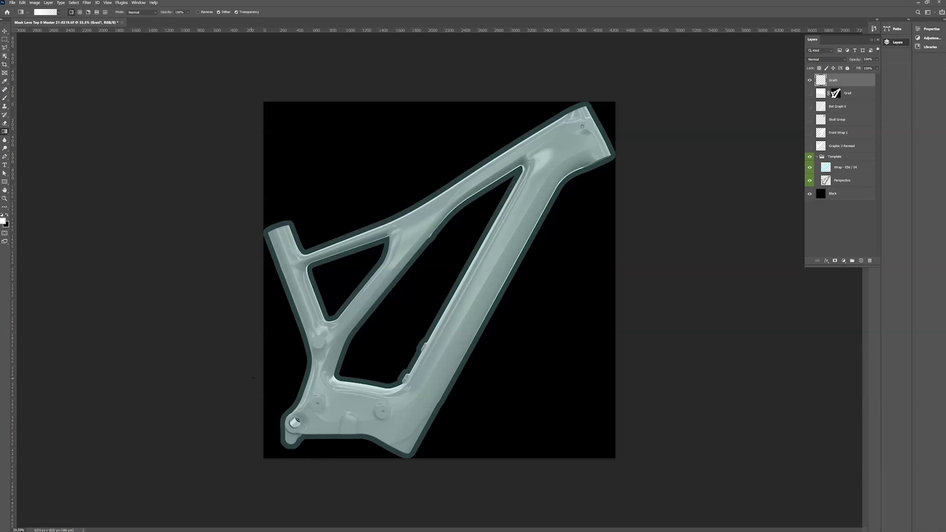
# Build up a white fade on the Grad1 layer with repeated diagonal gradients from the canvas's lower-left area toward the upper right.
pyautogui.moveTo(249, 377); pyautogui.dragTo(461, 219)
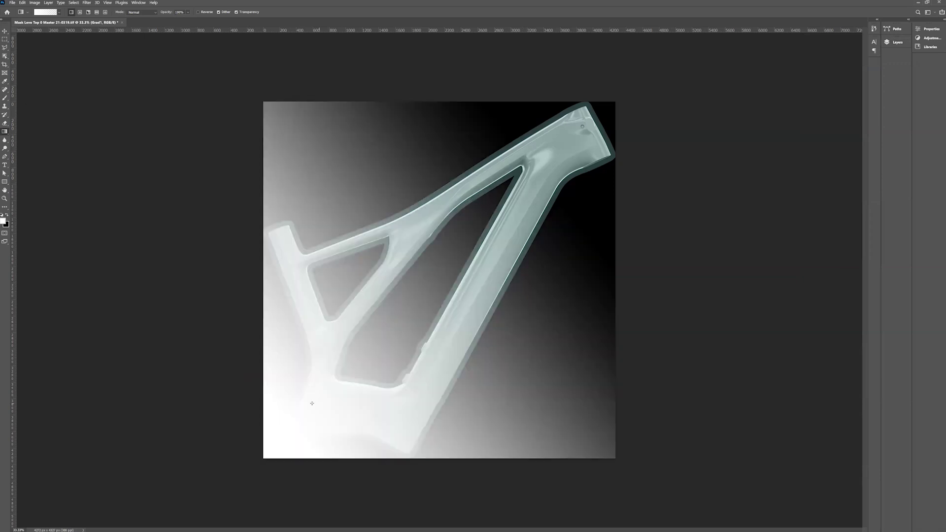
pyautogui.moveTo(246, 383); pyautogui.dragTo(383, 293)
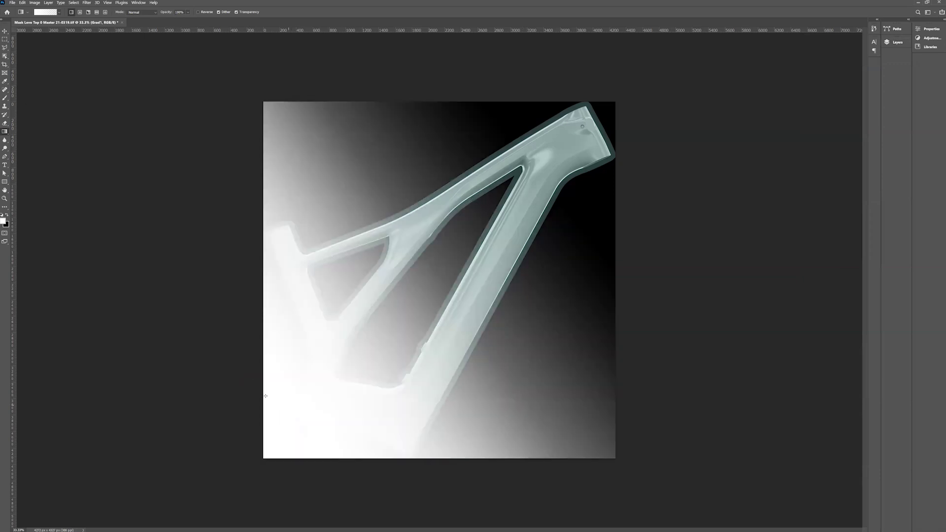
pyautogui.moveTo(252, 383); pyautogui.dragTo(342, 312)
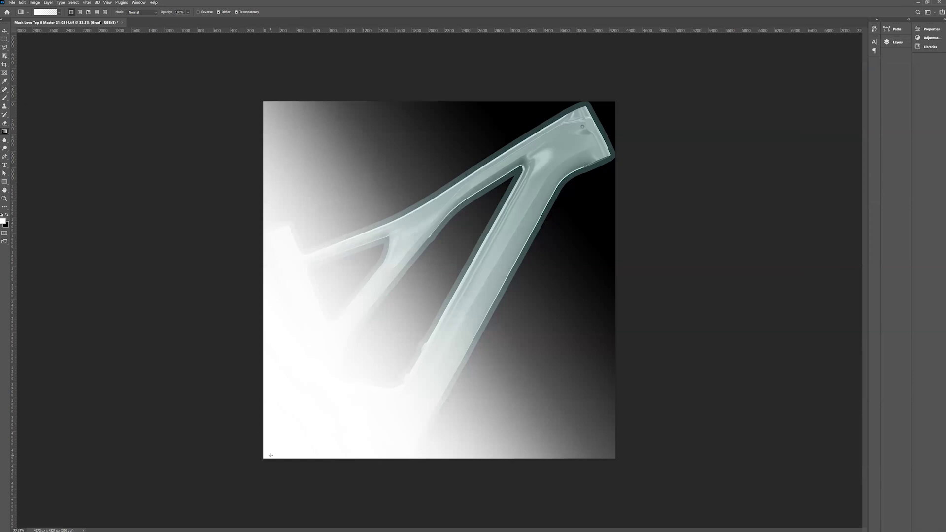
pyautogui.moveTo(250, 397); pyautogui.dragTo(404, 261)
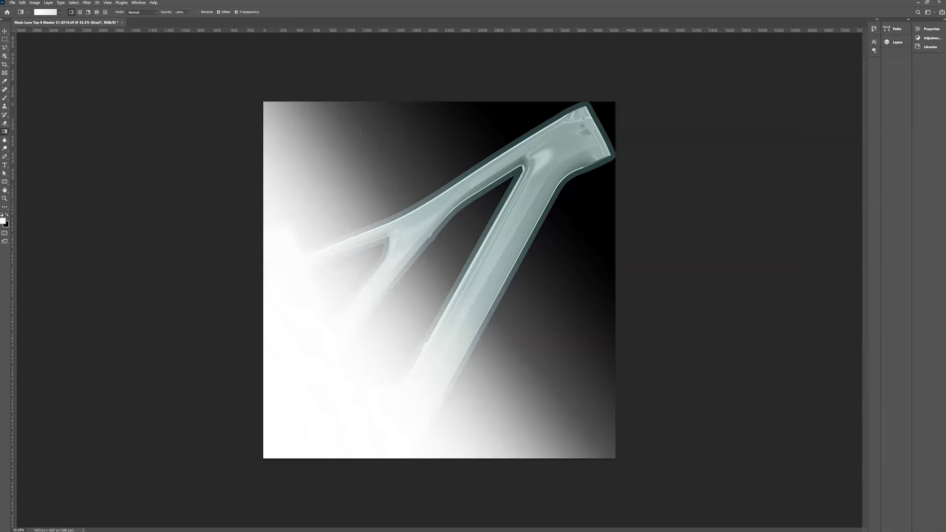
# Load the frame-shaped layer mask of the Grad layer as a selection.
pyautogui.click(895, 42)
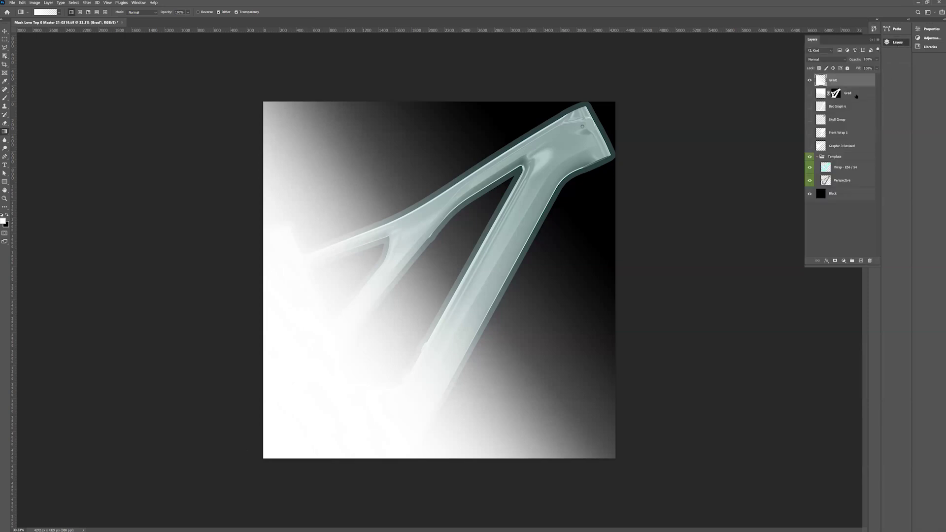
pyautogui.click(836, 97)
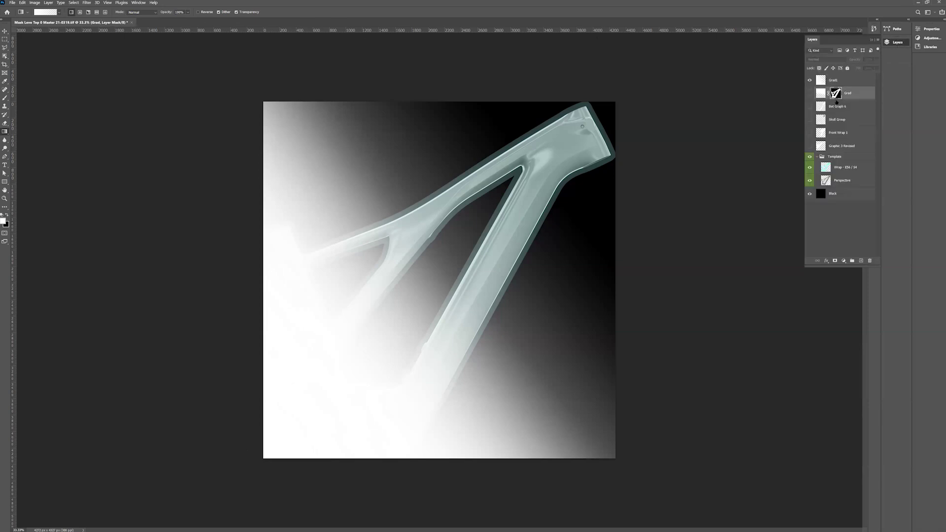
pyautogui.rightClick(854, 96)
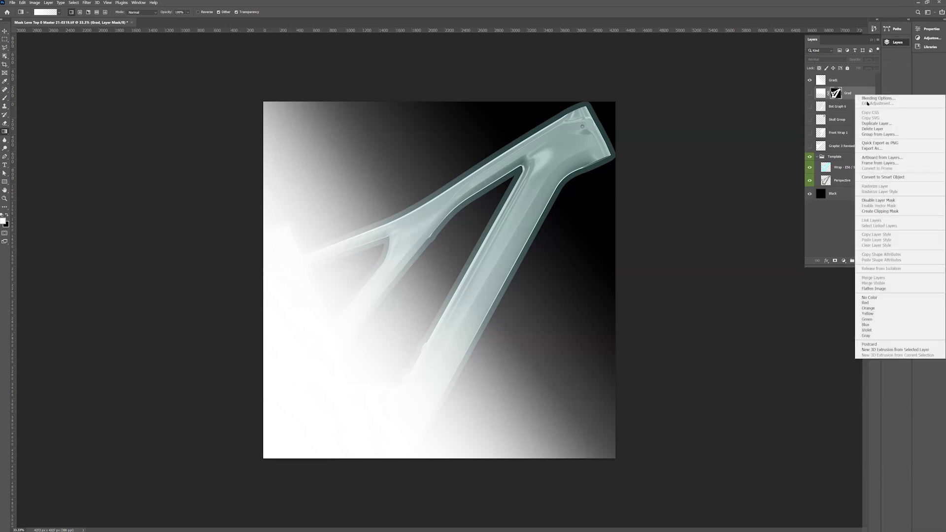
pyautogui.press('Escape')
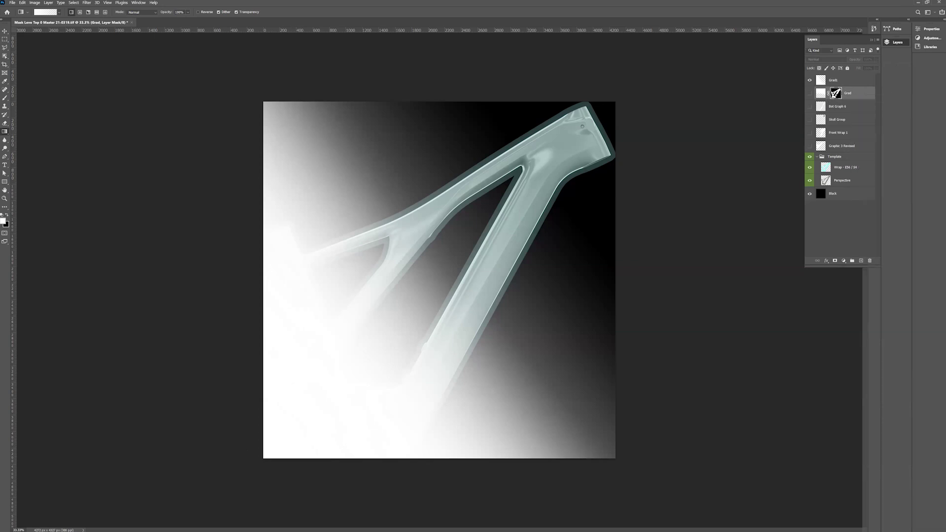
pyautogui.rightClick(836, 94)
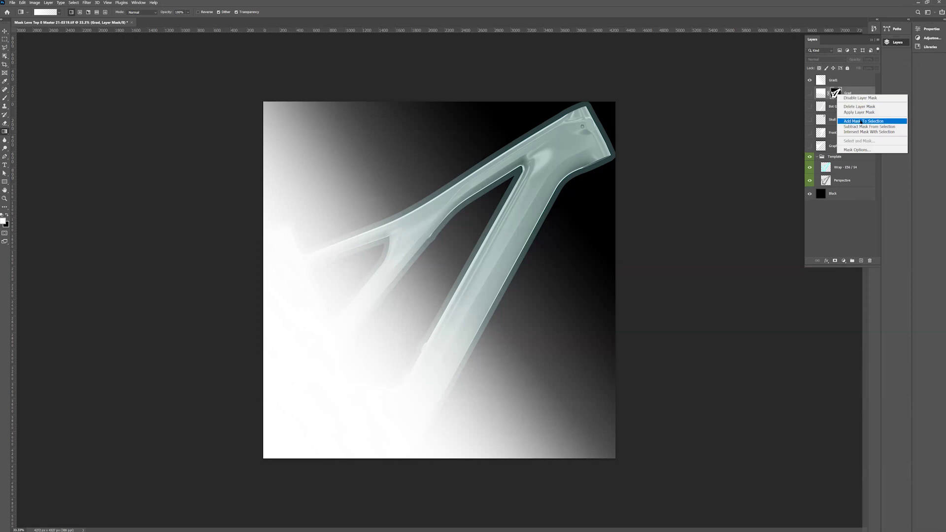
pyautogui.click(861, 121)
# Add a layer mask to Grad1 that reveals the frame selection, and hide the Template group.
pyautogui.click(837, 82)
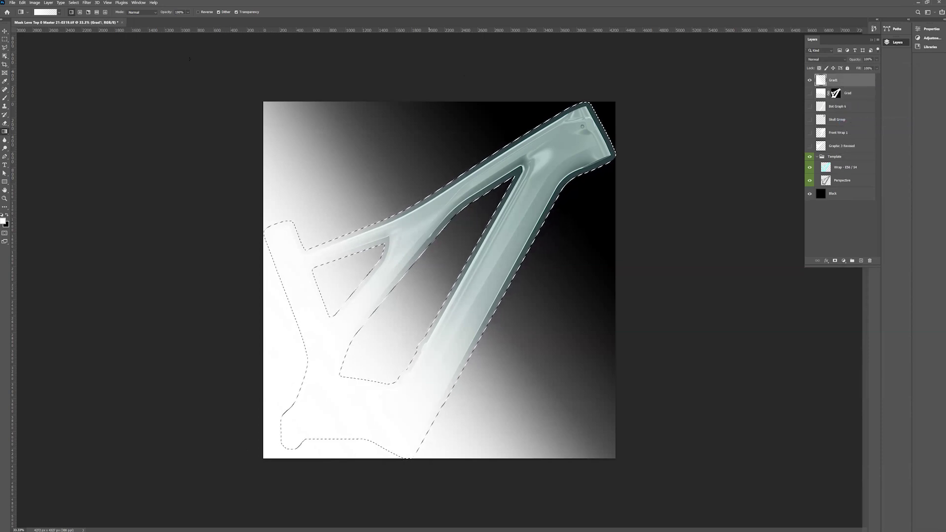
pyautogui.click(49, 2)
pyautogui.moveTo(64, 96)
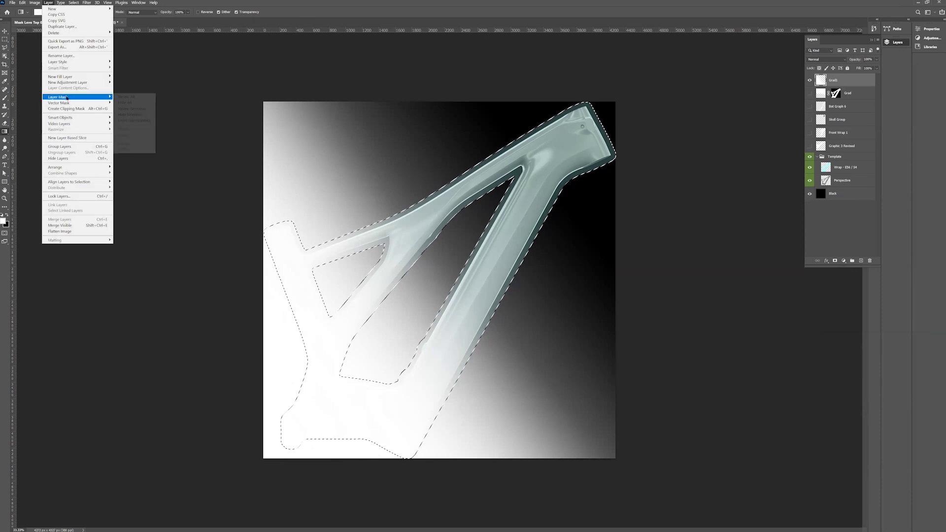
pyautogui.click(133, 108)
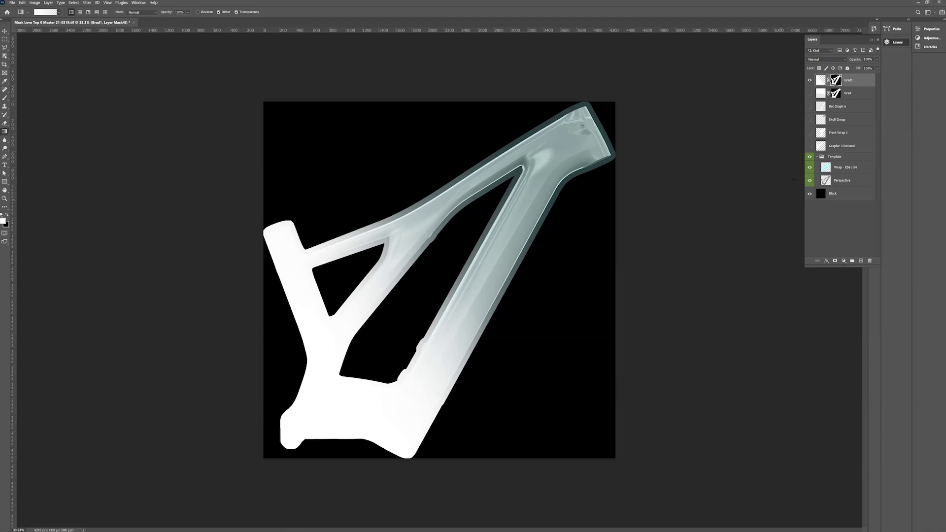
pyautogui.click(809, 157)
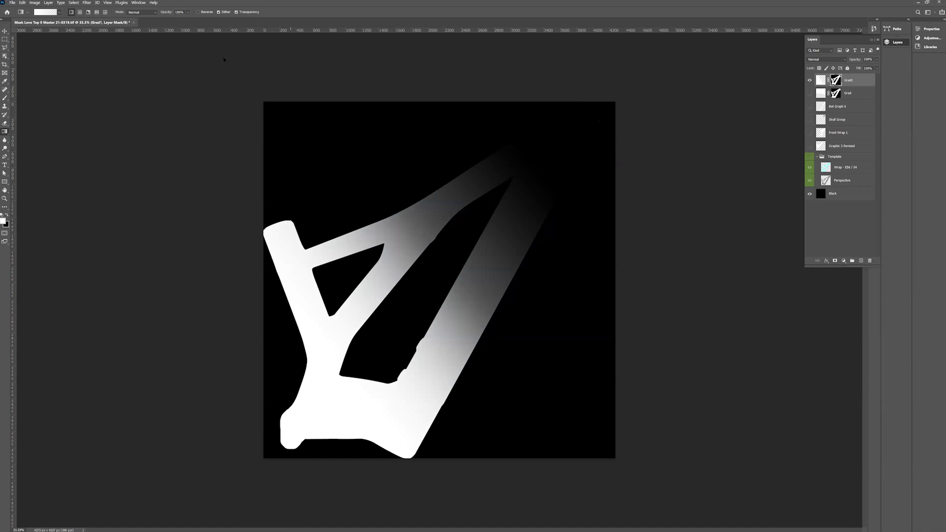
# Save the gradient mask as a new TIFF file named KSW1.tif, keeping its layers and the default TIFF options.
pyautogui.click(13, 2)
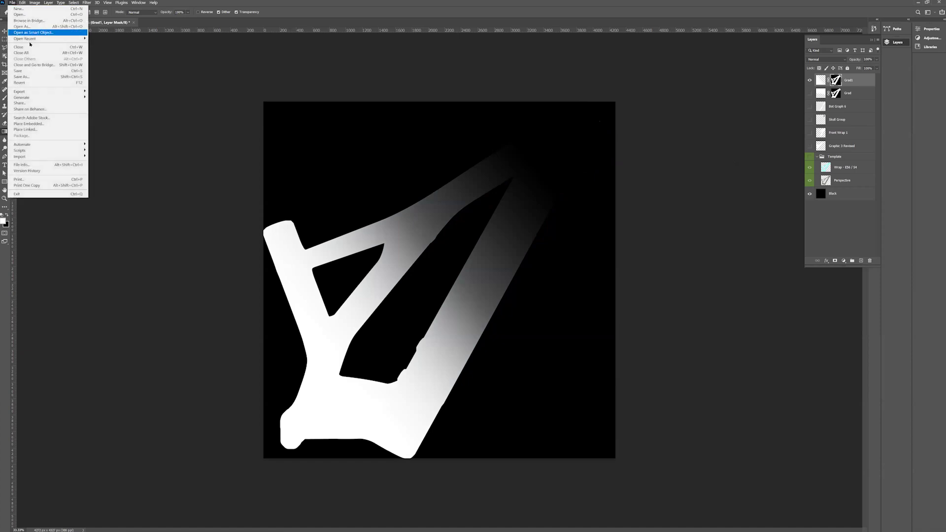
pyautogui.click(36, 77)
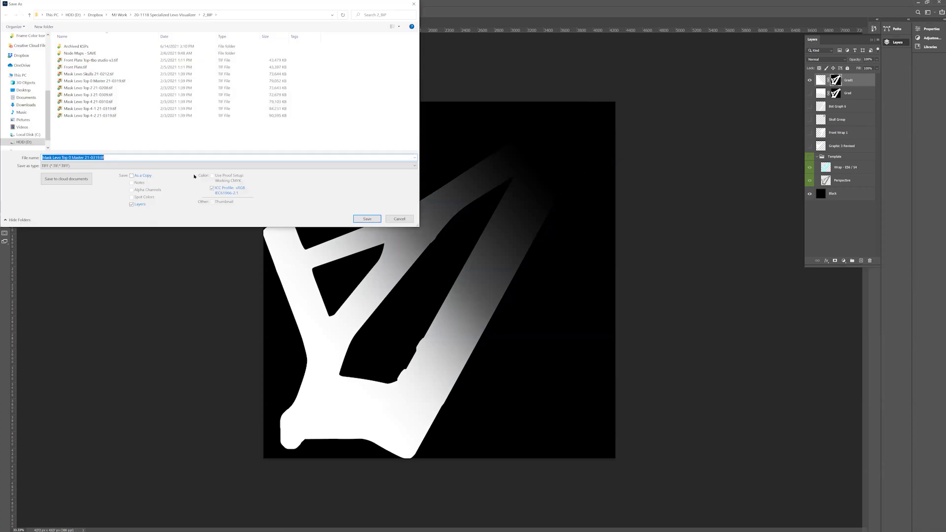
pyautogui.click(94, 157)
pyautogui.moveTo(92, 157); pyautogui.dragTo(42, 157)
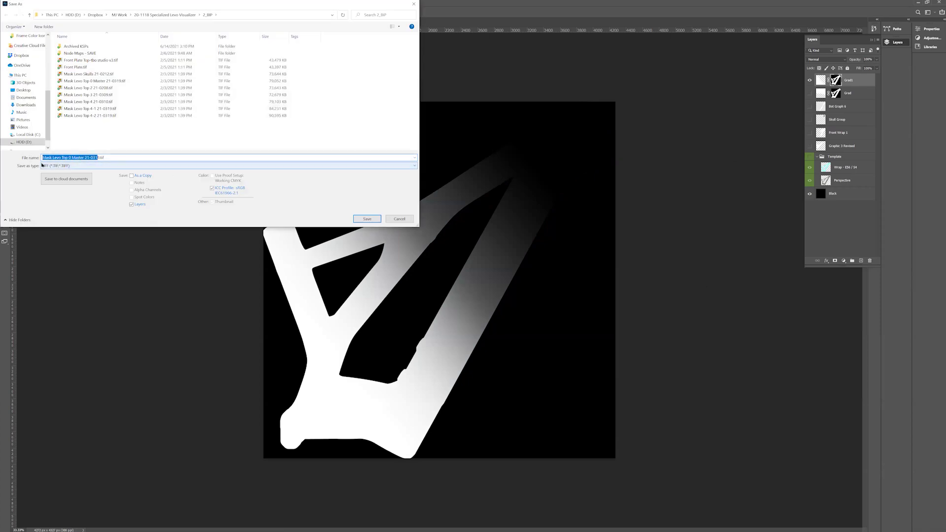
pyautogui.press('Right')
pyautogui.press('BackSpace')
pyautogui.press('BackSpace')
pyautogui.press('BackSpace')
pyautogui.press('BackSpace')
pyautogui.press('BackSpace')
pyautogui.press('BackSpace')
pyautogui.press('BackSpace')
pyautogui.press('BackSpace')
pyautogui.press('BackSpace')
pyautogui.press('BackSpace')
pyautogui.press('BackSpace')
pyautogui.press('BackSpace')
pyautogui.press('BackSpace')
pyautogui.press('BackSpace')
pyautogui.press('BackSpace')
pyautogui.press('BackSpace')
pyautogui.press('BackSpace')
pyautogui.press('BackSpace')
pyautogui.press('BackSpace')
pyautogui.press('BackSpace')
pyautogui.click(367, 219)
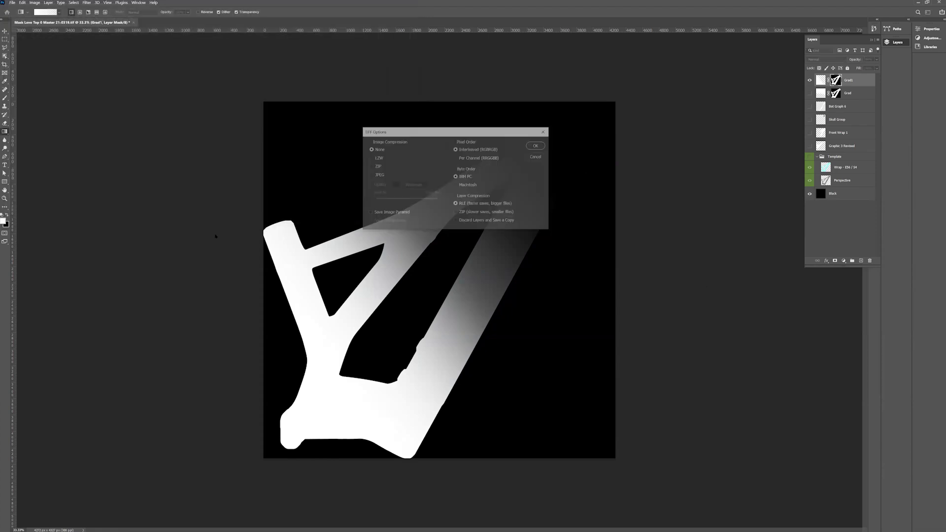
pyautogui.click(537, 144)
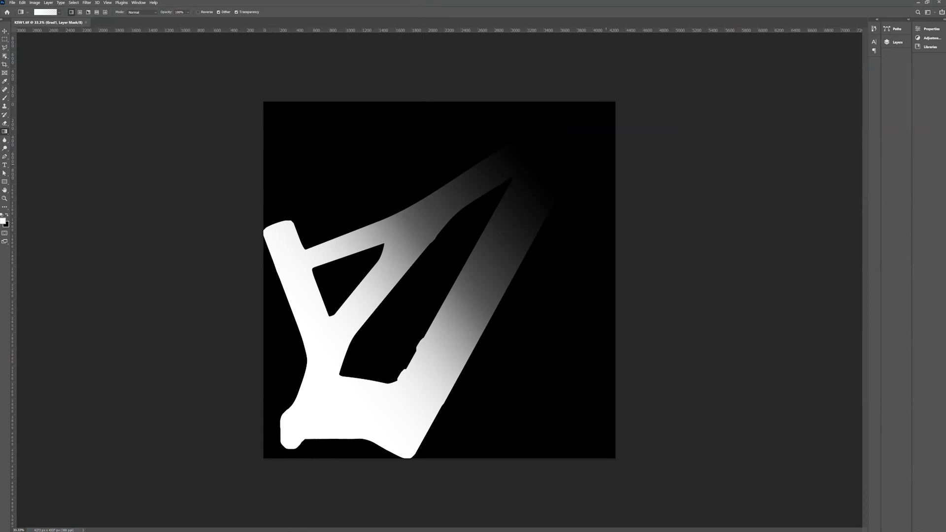
# Switch to KeyShot and replace the Graphic Wrap Matte label's mask texture with KSW1.tif.
pyautogui.hotkey('alt', 'Tab')
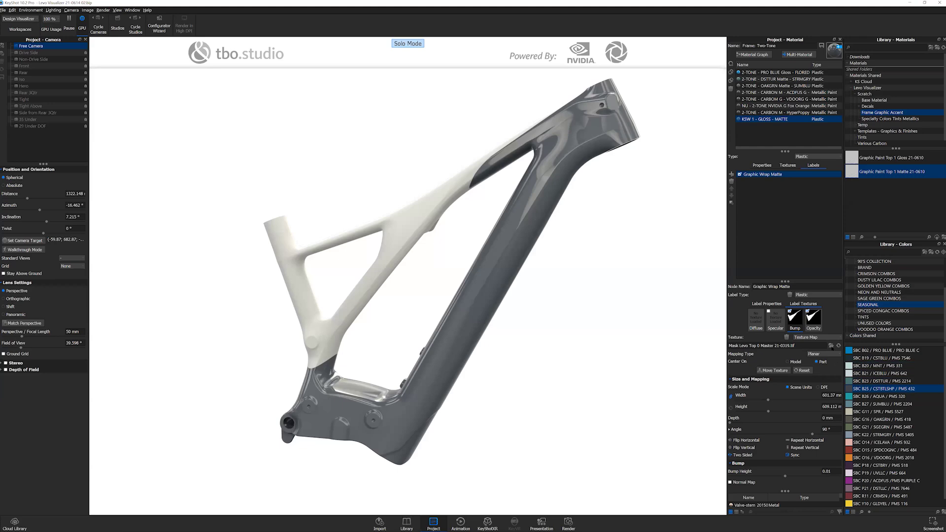
pyautogui.click(830, 345)
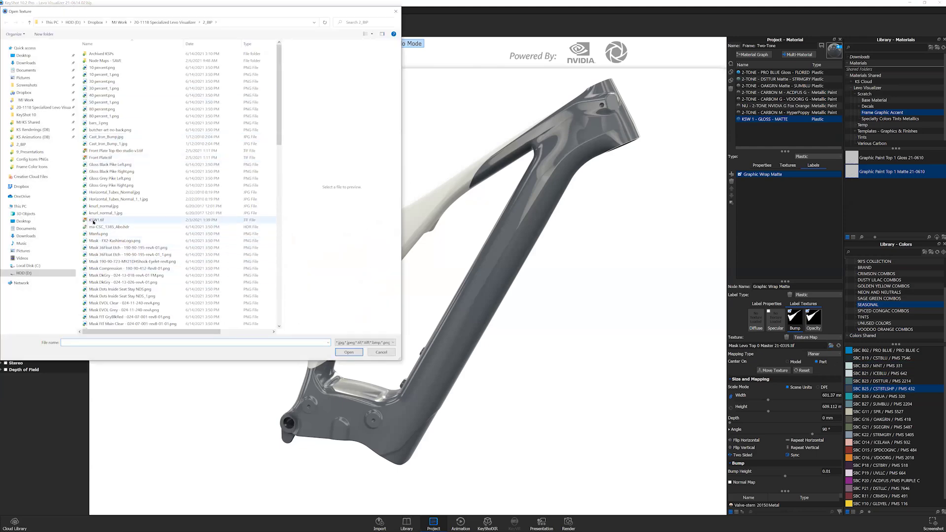
pyautogui.click(93, 220)
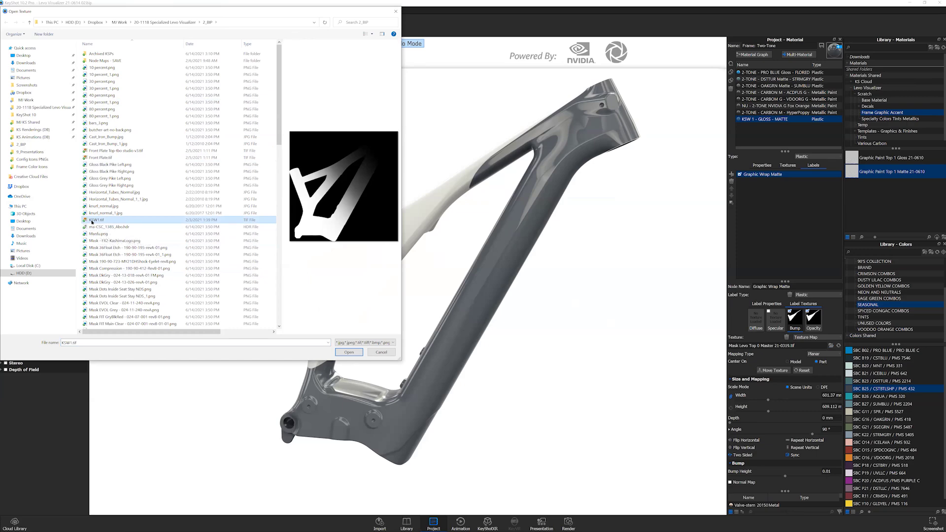
pyautogui.click(349, 352)
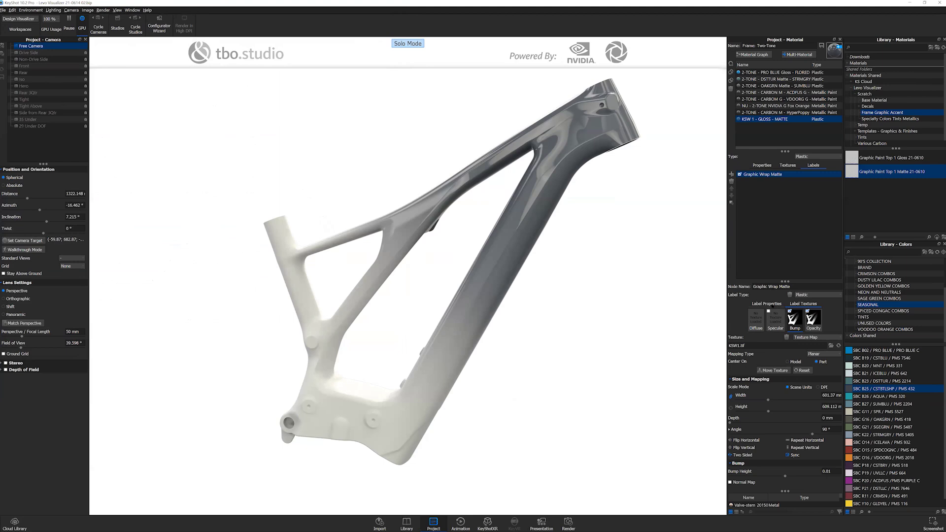
# Set the Graphic Wrap Matte label's diffuse color to SBC P20 / ACDFUS / PMS PURPLE C and check the base paint's properties.
pyautogui.click(767, 304)
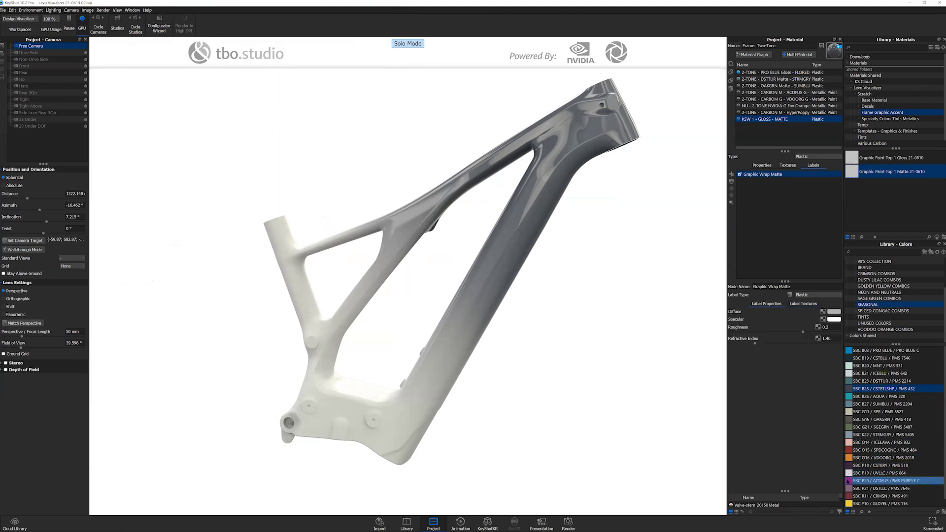
pyautogui.moveTo(848, 481); pyautogui.dragTo(833, 312)
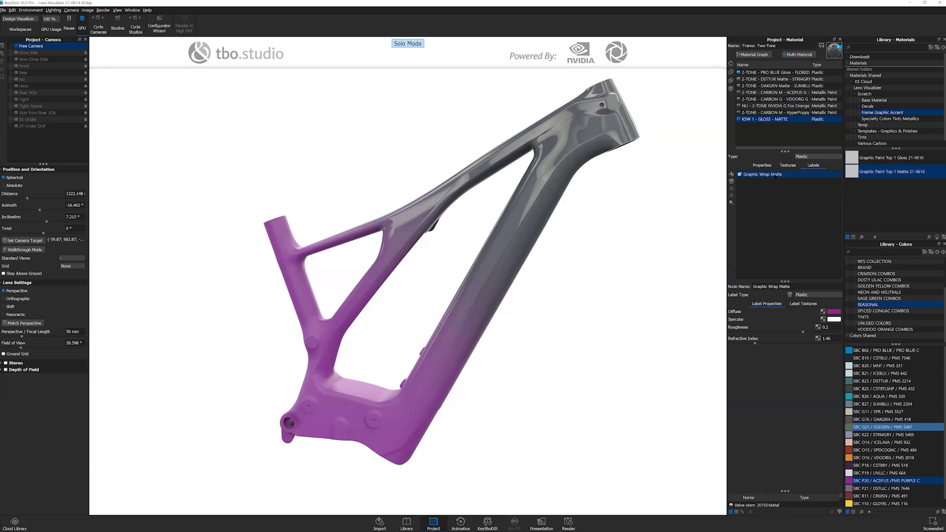
pyautogui.click(762, 165)
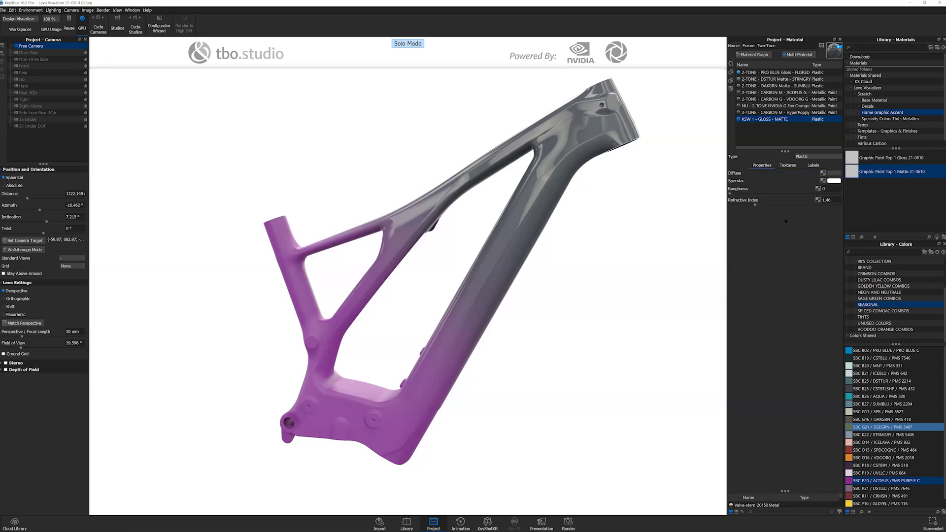
pyautogui.click(813, 165)
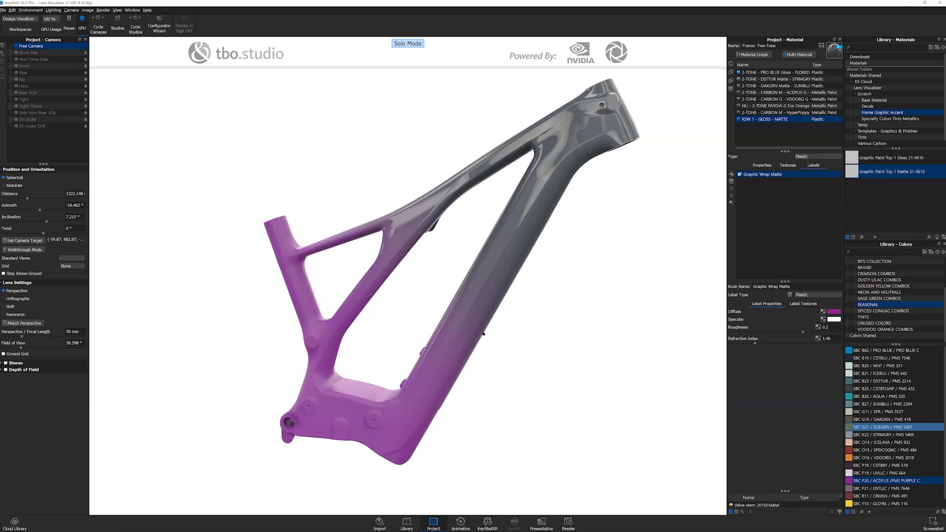
# Switch to Photoshop, apply another diagonal gradient to the Grad1 layer's pixels, save KSW1.tif and return to KeyShot.
pyautogui.hotkey('alt', 'Tab')
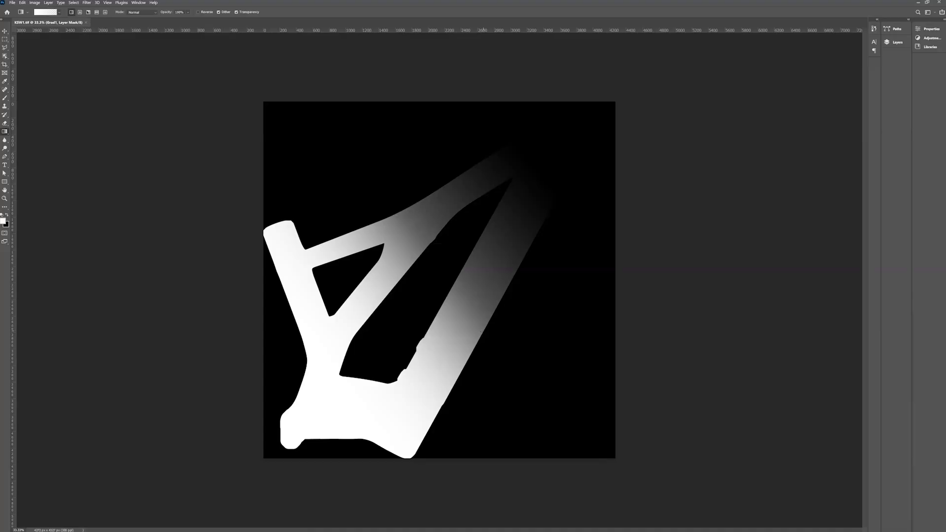
pyautogui.click(895, 42)
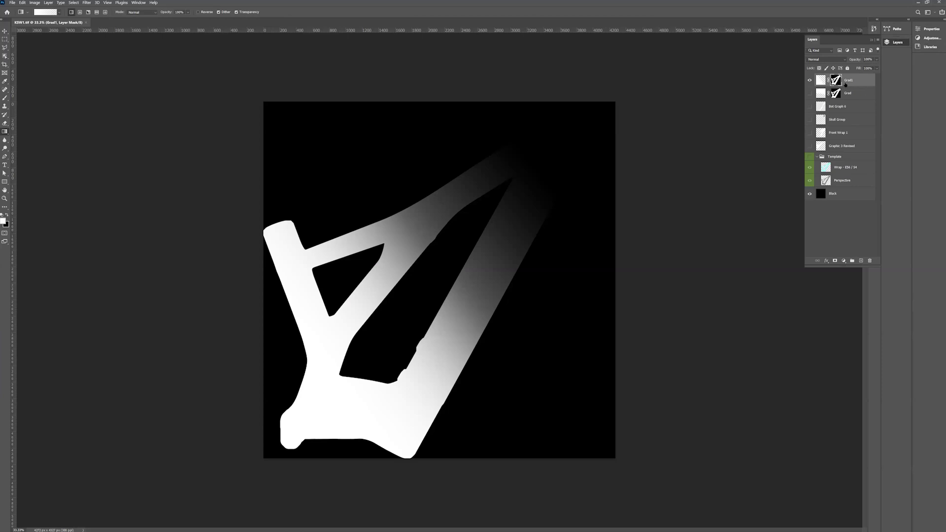
pyautogui.click(820, 81)
pyautogui.click(227, 384)
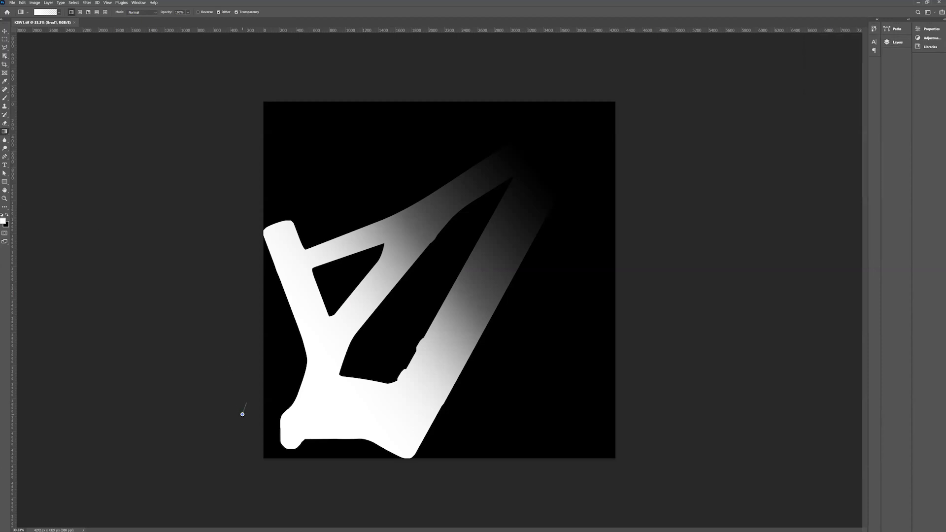
pyautogui.moveTo(242, 415); pyautogui.dragTo(450, 199)
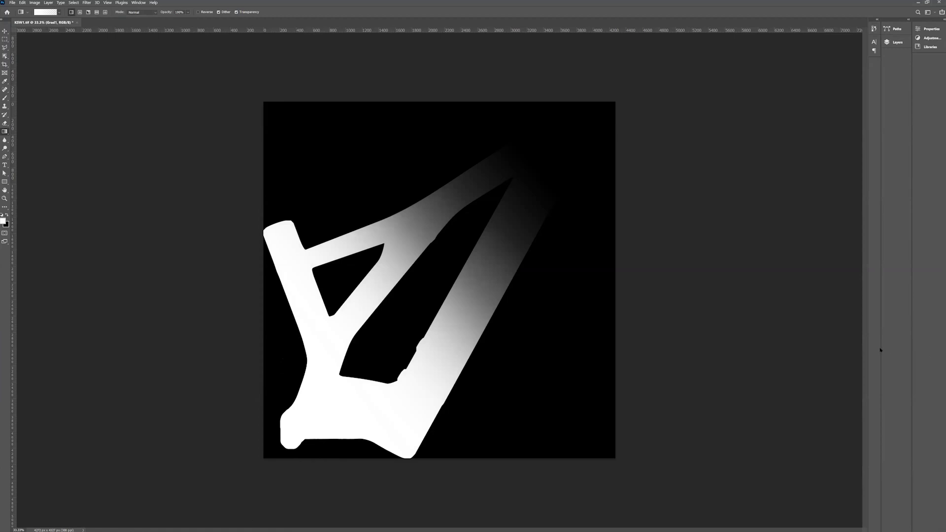
pyautogui.hotkey('ctrl', 's')
pyautogui.hotkey('alt', 'Tab')
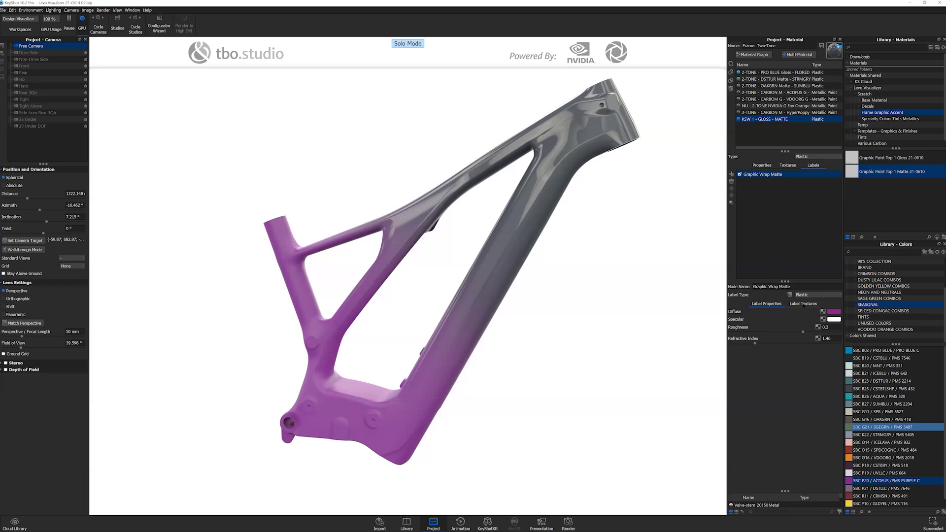
# Check the existing label's textures and add Graphic Paint Top 1 Matte 21-0610 as a second label on KSW 1 - GLOSS - MATTE.
pyautogui.click(803, 304)
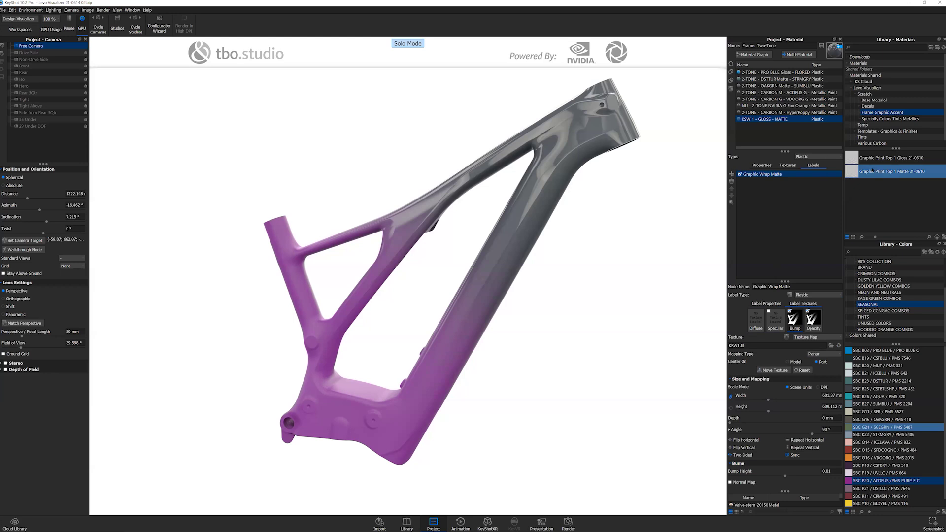
pyautogui.moveTo(851, 175)
pyautogui.mouseDown()
pyautogui.moveTo(814, 206)
pyautogui.moveTo(766, 207)
pyautogui.mouseUp()
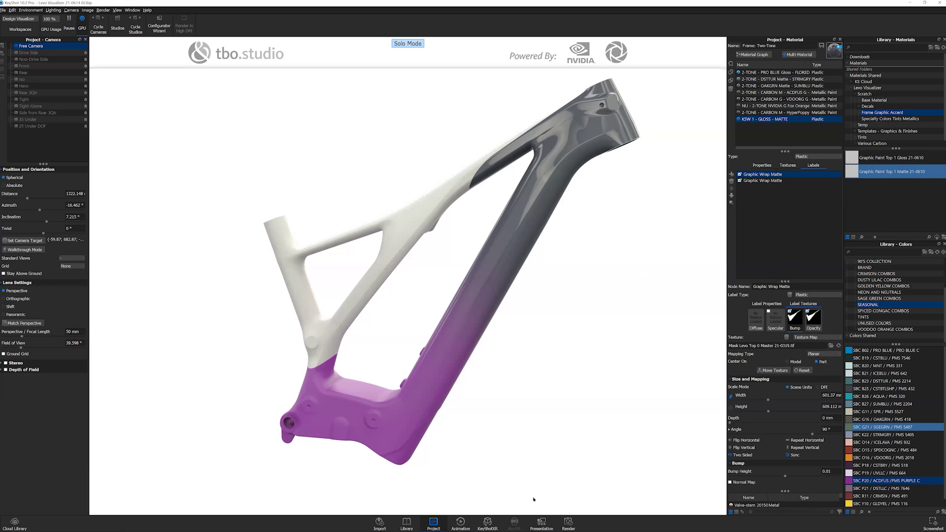
# Switch to Photoshop, create a layer named Grad2 above Grad1 and apply two overlapping diagonal gradients to it.
pyautogui.hotkey('alt', 'Tab')
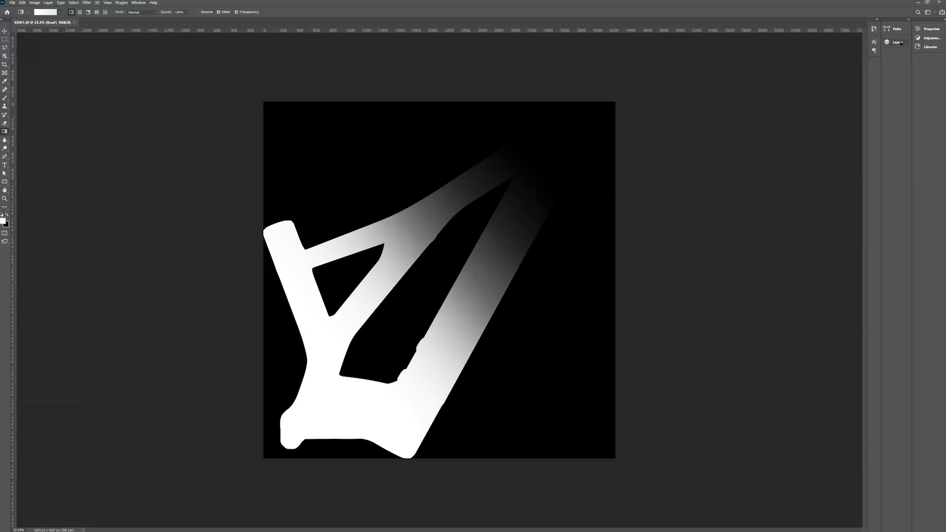
pyautogui.click(900, 42)
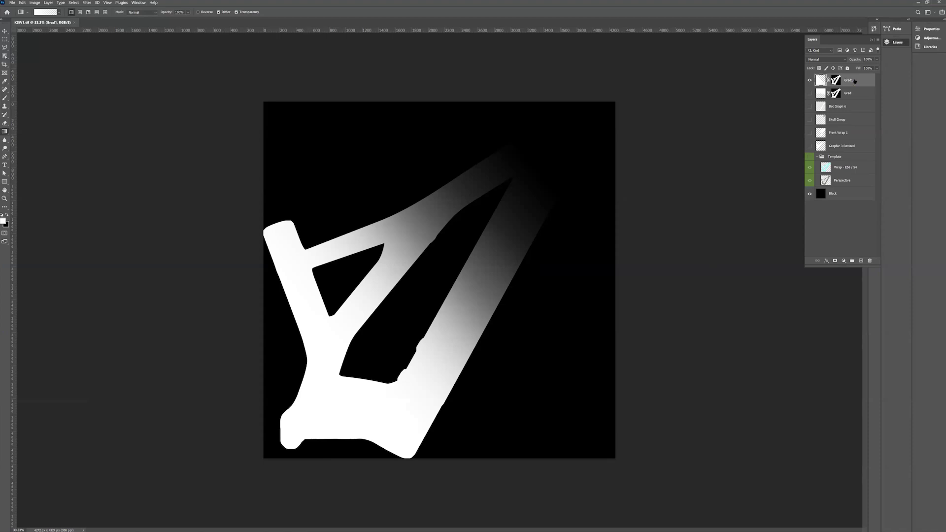
pyautogui.hotkey('ctrl', 'shift', 'n')
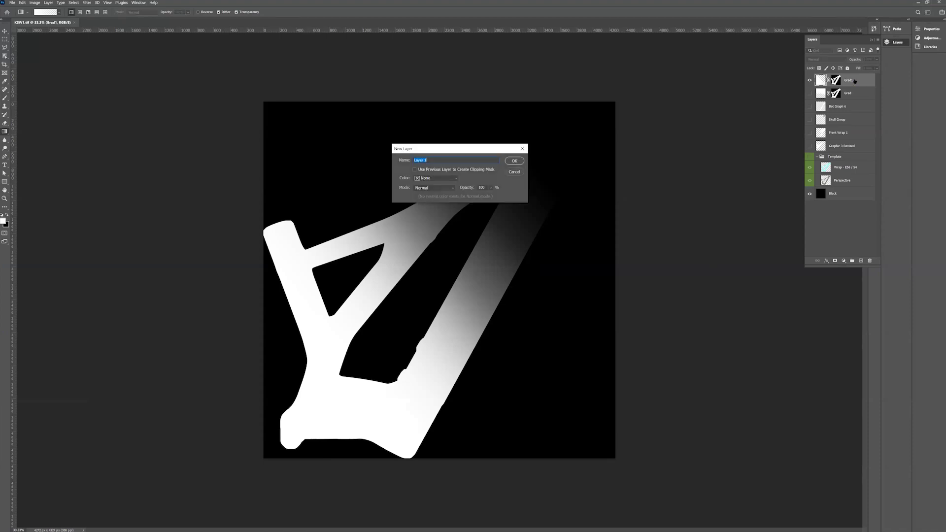
pyautogui.write('Grad2')
pyautogui.press('Return')
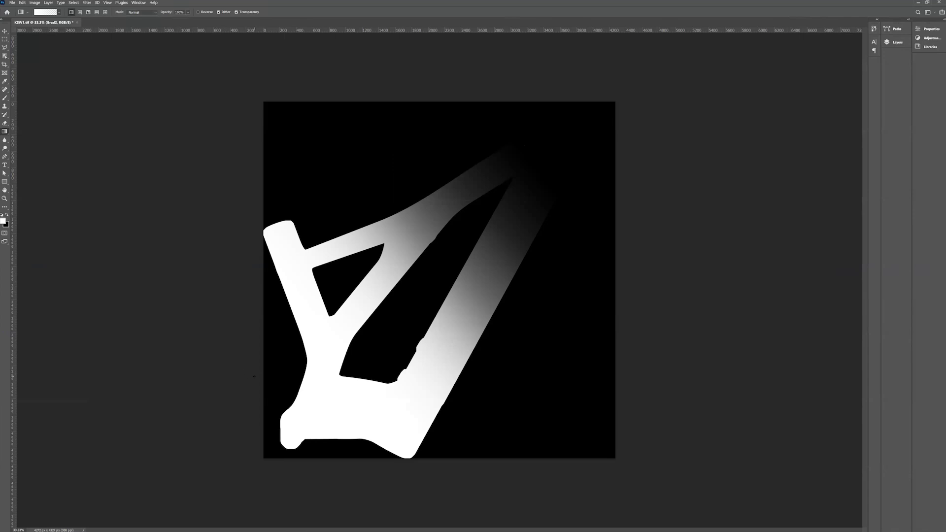
pyautogui.moveTo(294, 374); pyautogui.dragTo(522, 141)
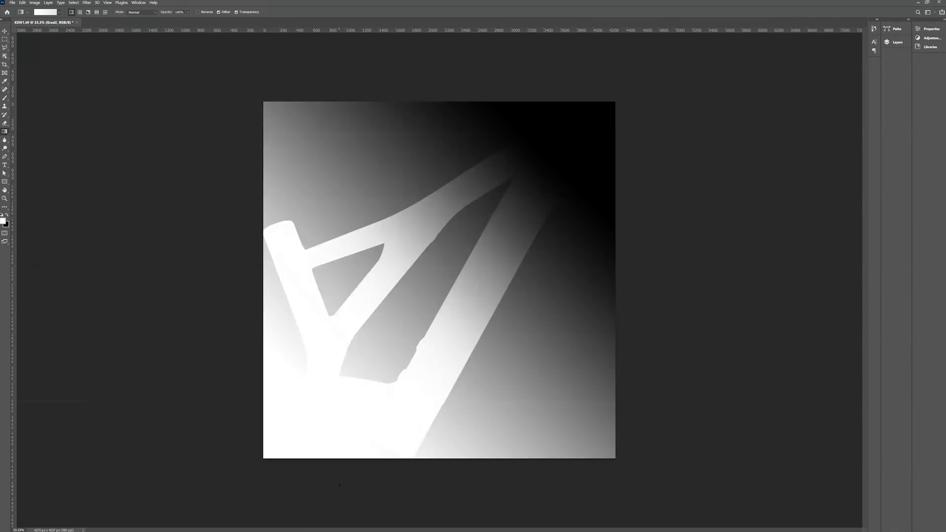
pyautogui.moveTo(296, 358); pyautogui.dragTo(410, 257)
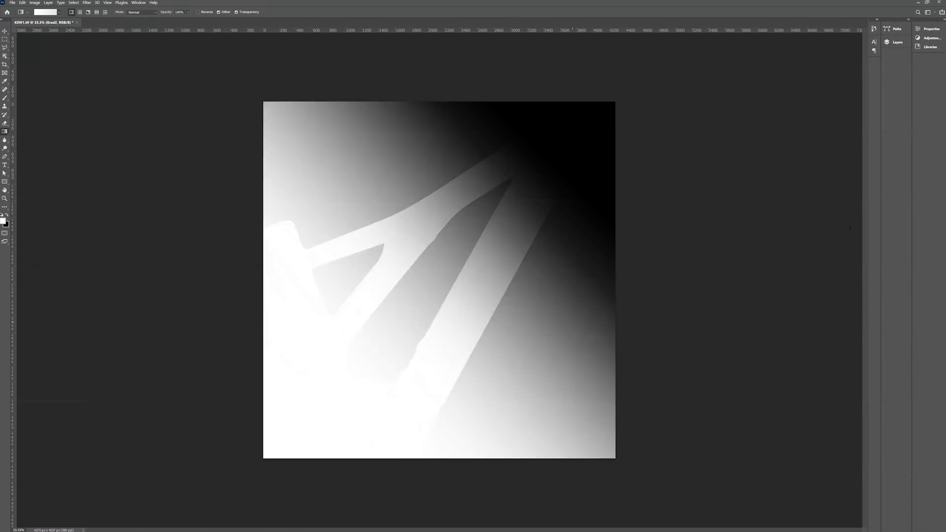
# Load the Grad1 layer's mask as a selection of the frame silhouette.
pyautogui.click(896, 42)
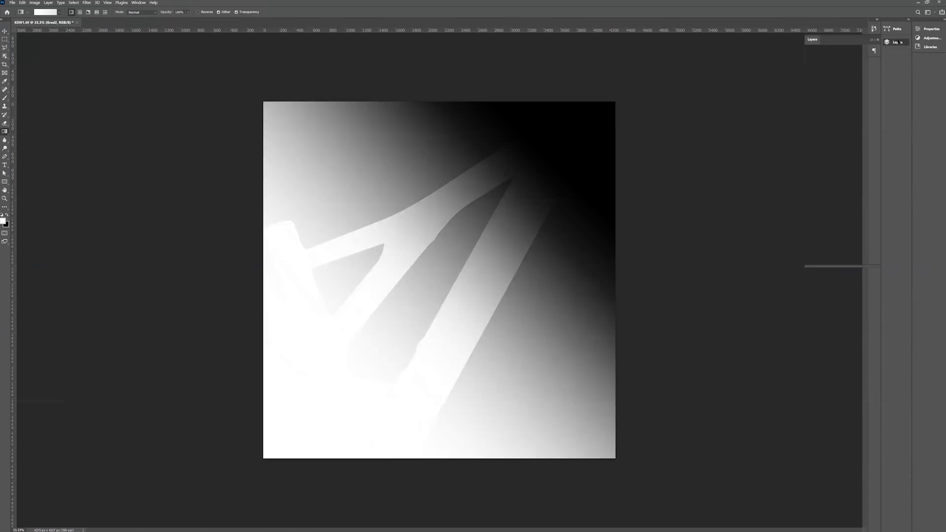
pyautogui.click(837, 95)
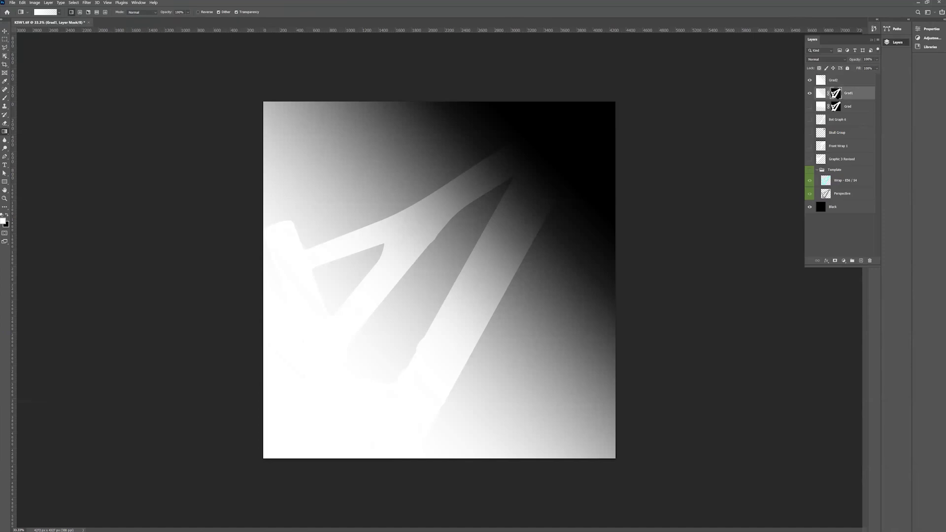
pyautogui.rightClick(837, 95)
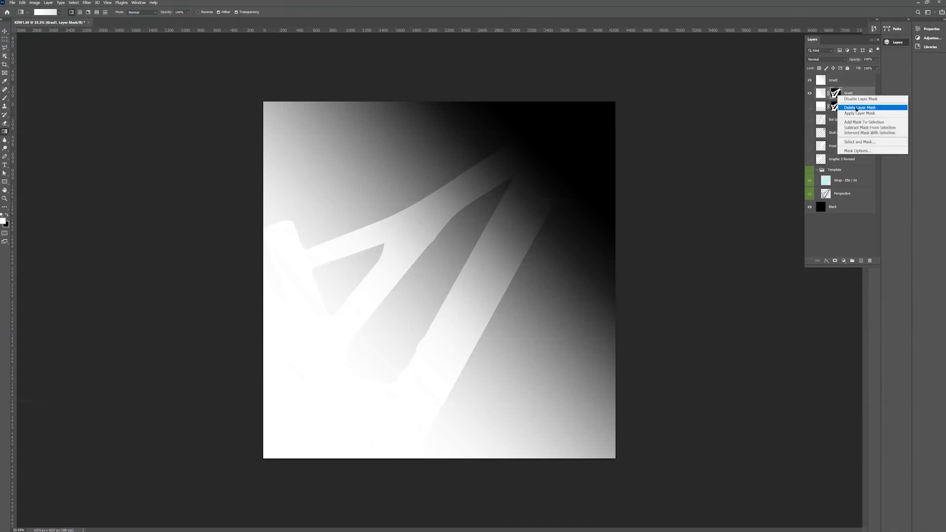
pyautogui.click(856, 122)
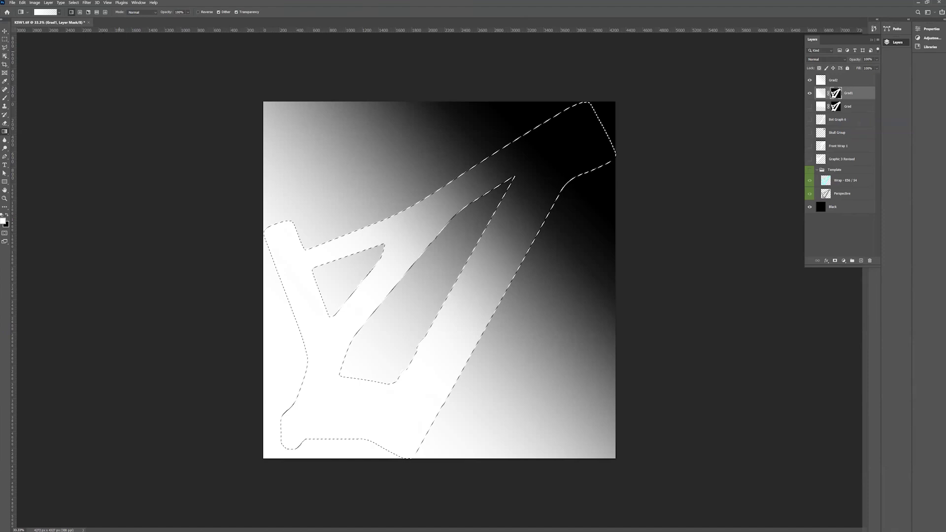
pyautogui.click(51, 3)
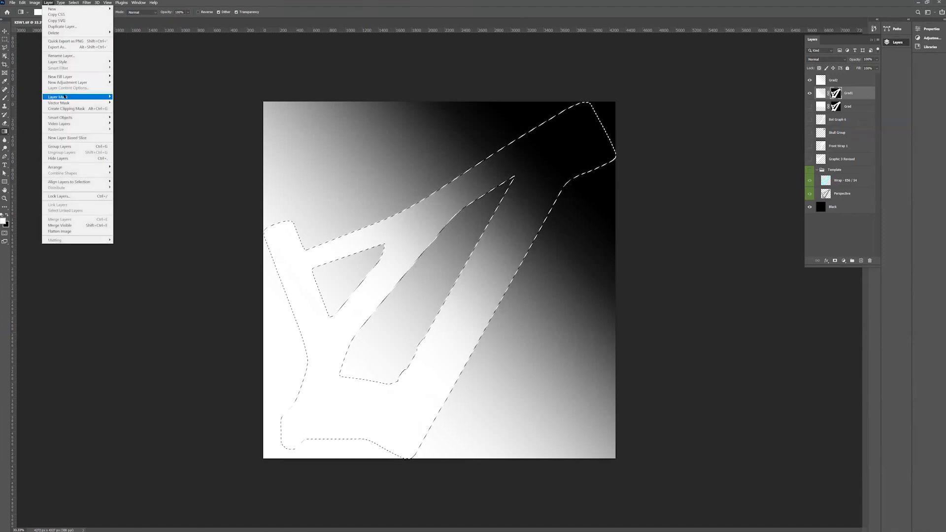
pyautogui.moveTo(66, 97)
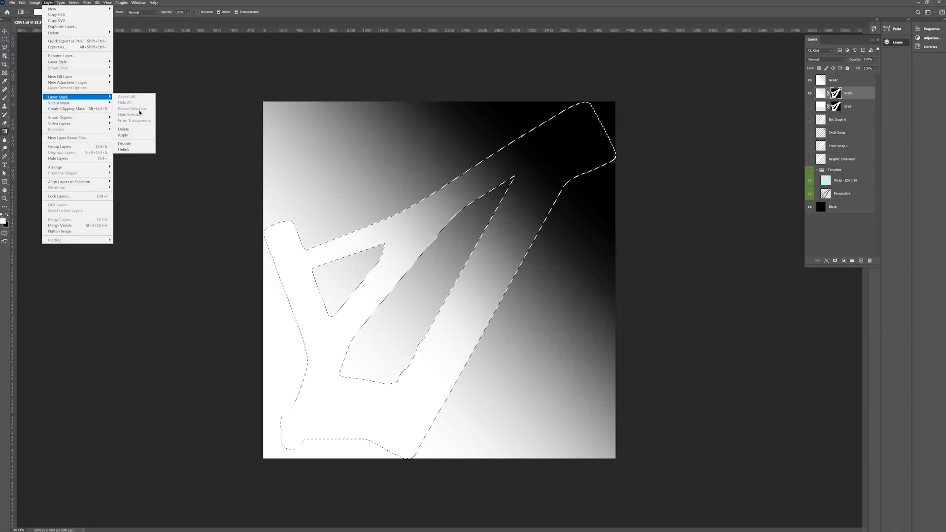
pyautogui.click(188, 89)
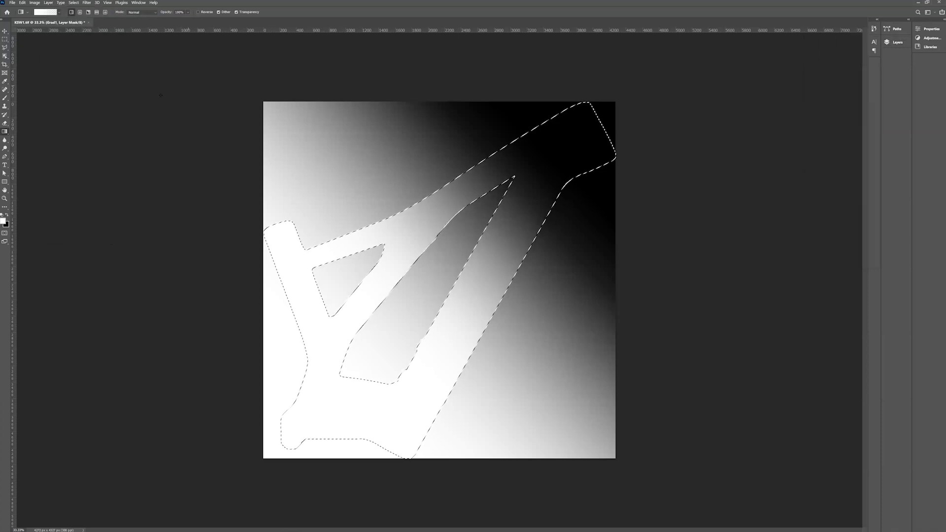
pyautogui.click(49, 2)
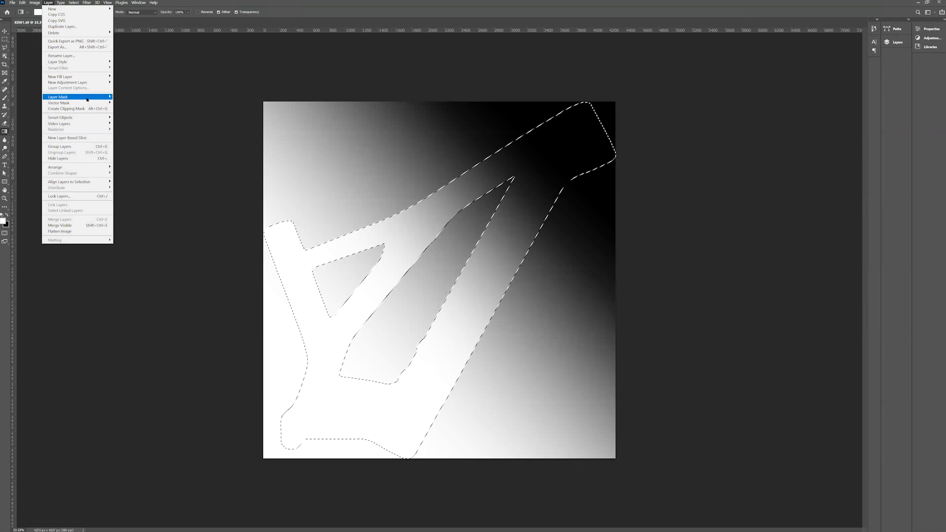
pyautogui.moveTo(105, 99)
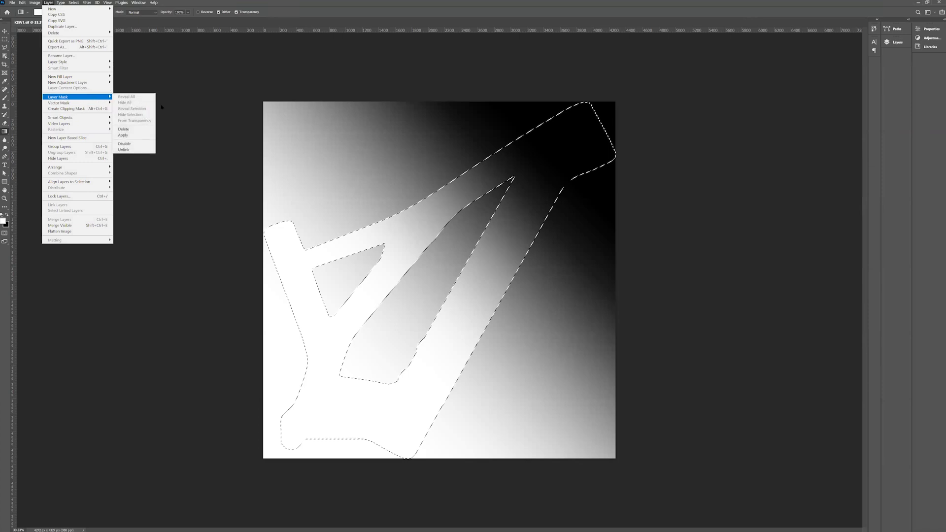
pyautogui.click(231, 81)
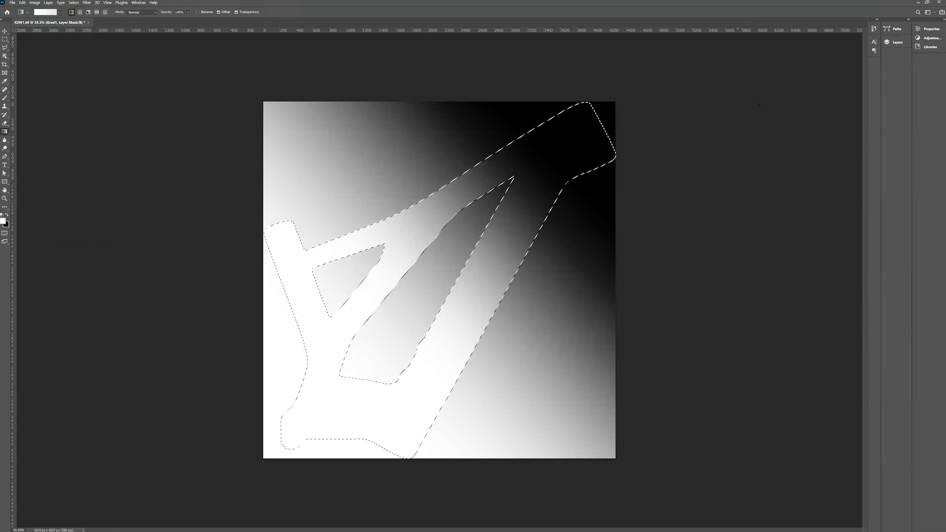
# Add a layer mask to Grad2 that reveals the frame selection and compare it by toggling Grad1's visibility.
pyautogui.click(894, 42)
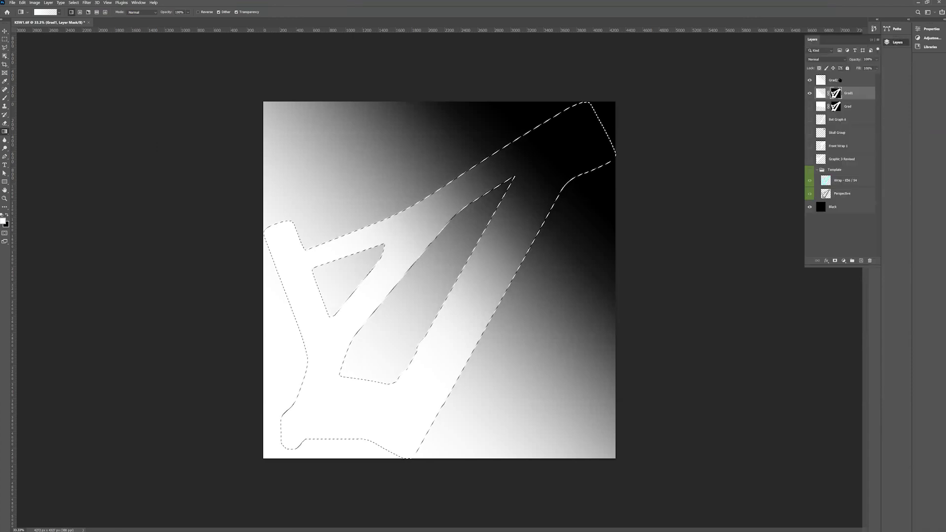
pyautogui.click(842, 80)
pyautogui.click(48, 2)
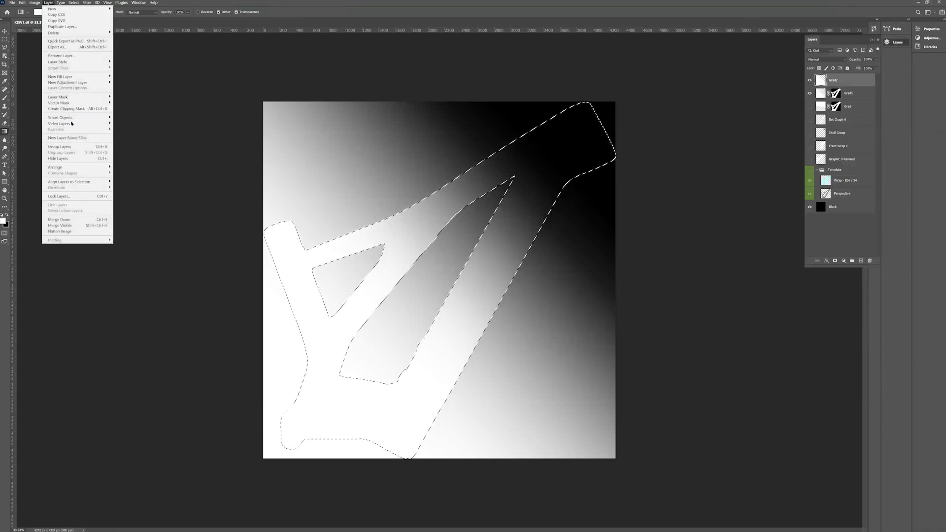
pyautogui.moveTo(79, 97)
pyautogui.click(131, 109)
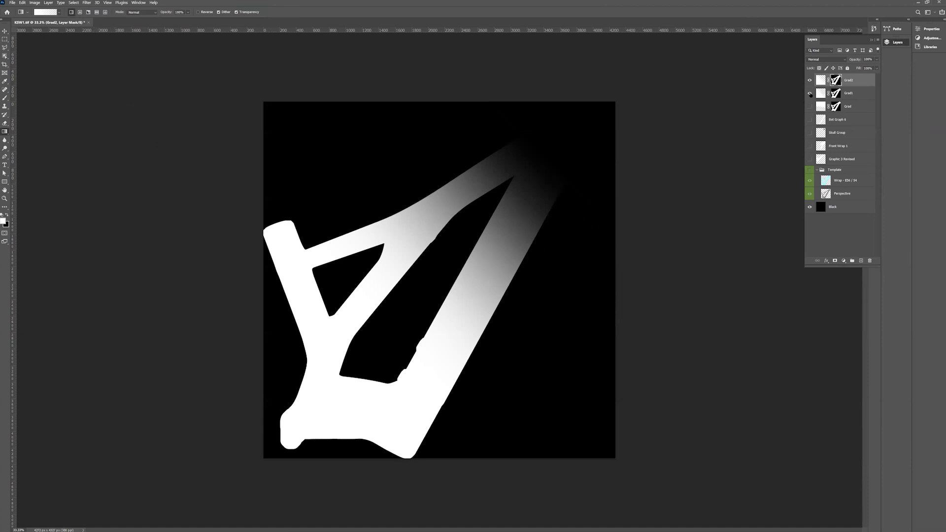
pyautogui.click(809, 94)
pyautogui.click(809, 93)
# Save the layered gradient mask as a new TIFF file named KSW2.tif with the default TIFF options.
pyautogui.click(13, 2)
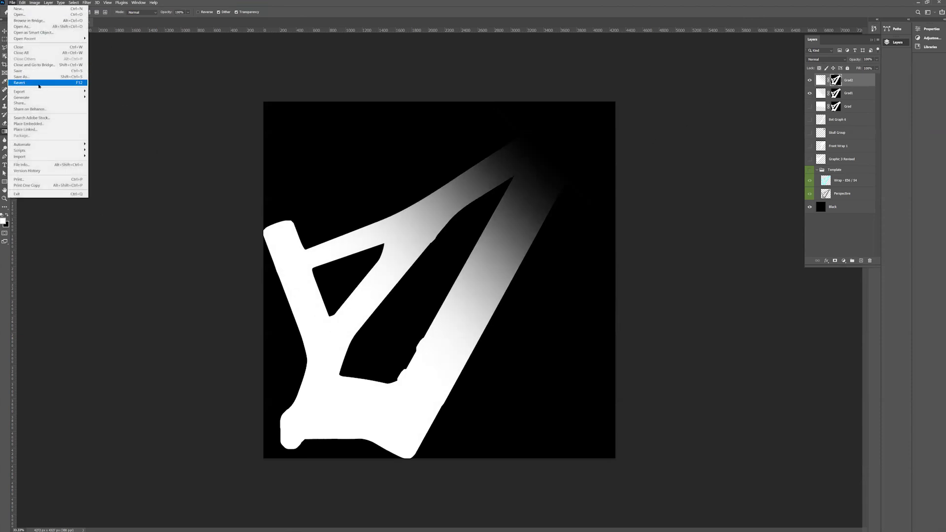
pyautogui.click(22, 77)
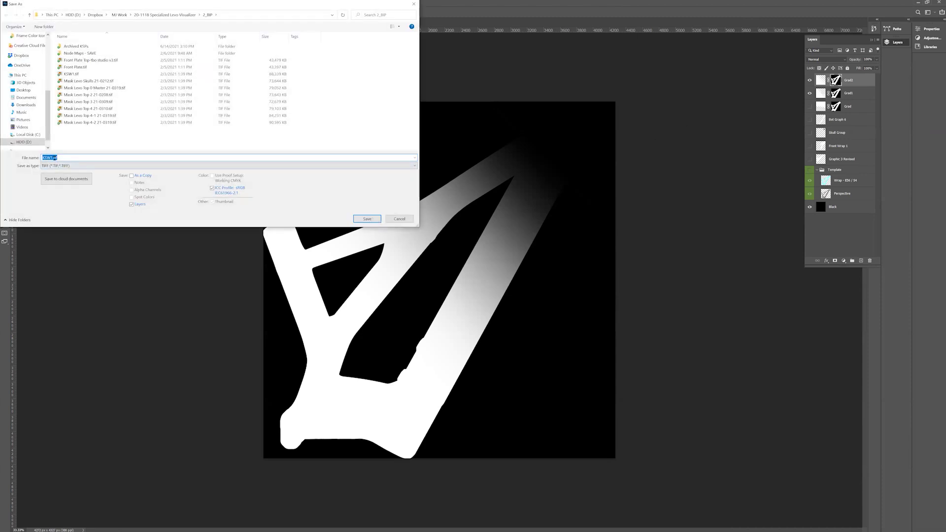
pyautogui.click(52, 158)
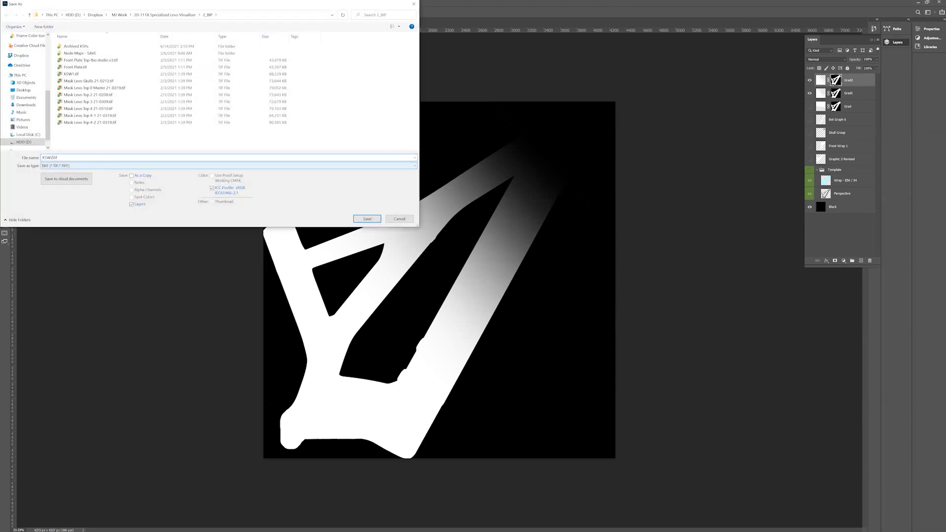
pyautogui.click(369, 219)
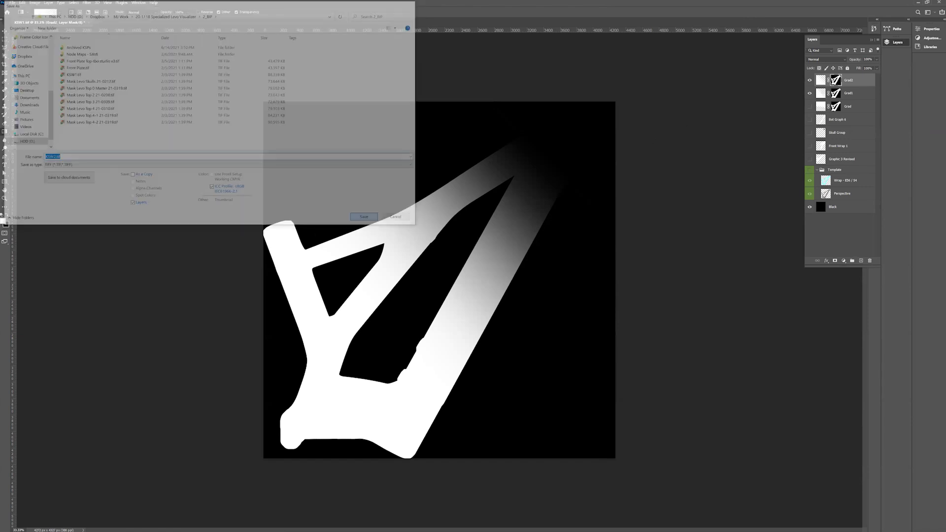
pyautogui.click(539, 146)
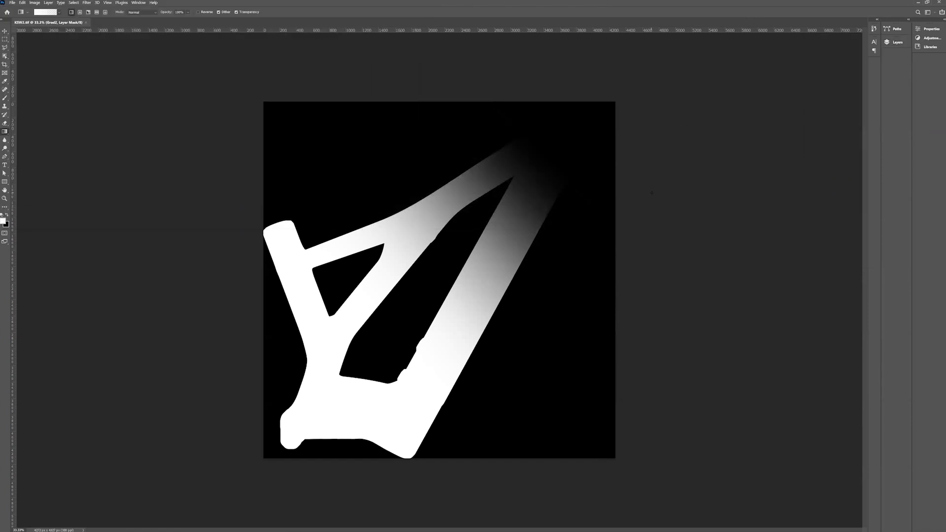
# Switch to KeyShot and replace the new Graphic Wrap Matte label's mask texture with KSW2.tif.
pyautogui.hotkey('alt', 'Tab')
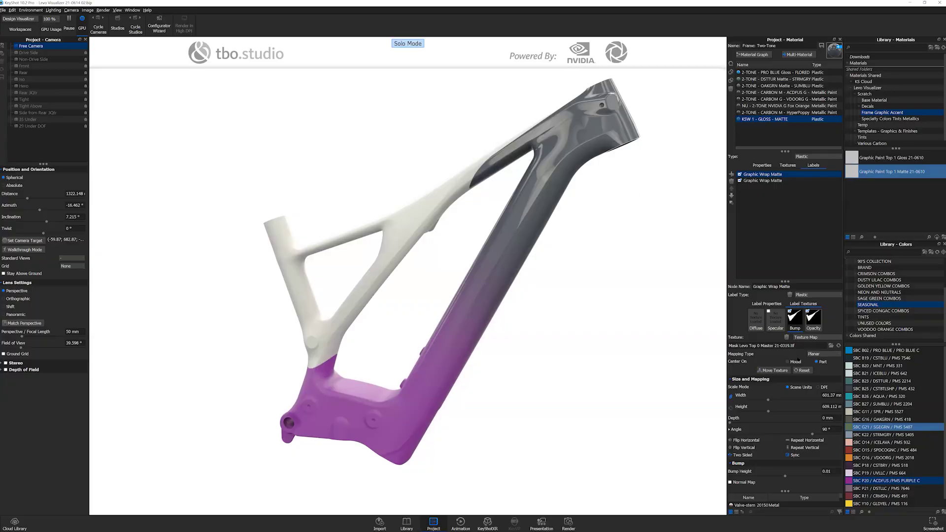
pyautogui.click(830, 345)
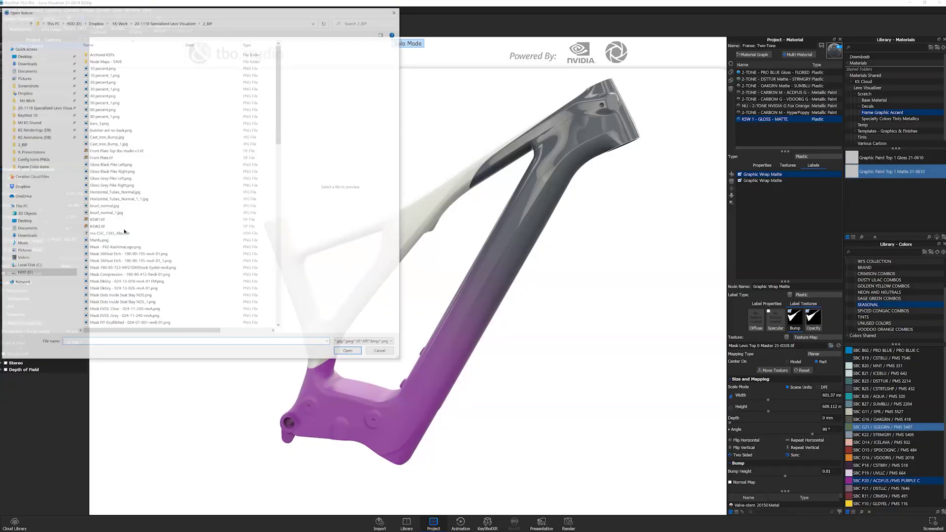
pyautogui.click(97, 227)
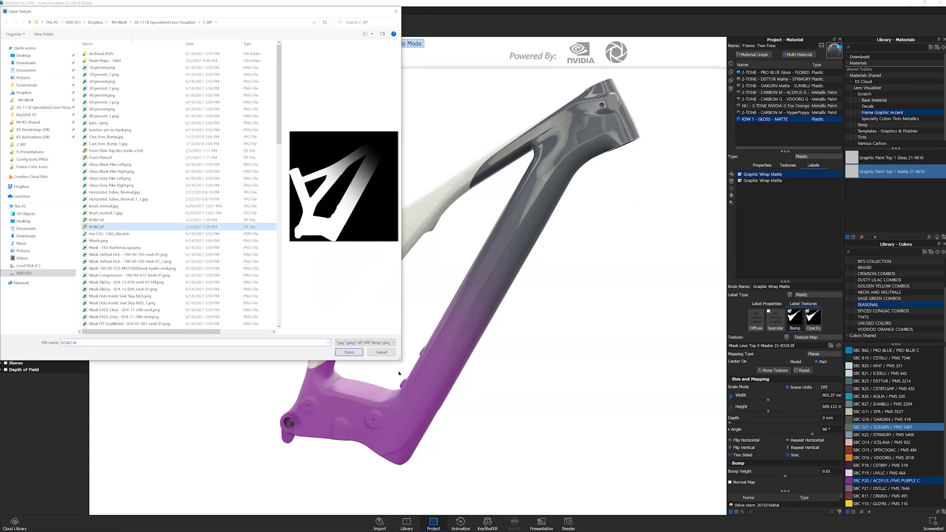
pyautogui.click(350, 353)
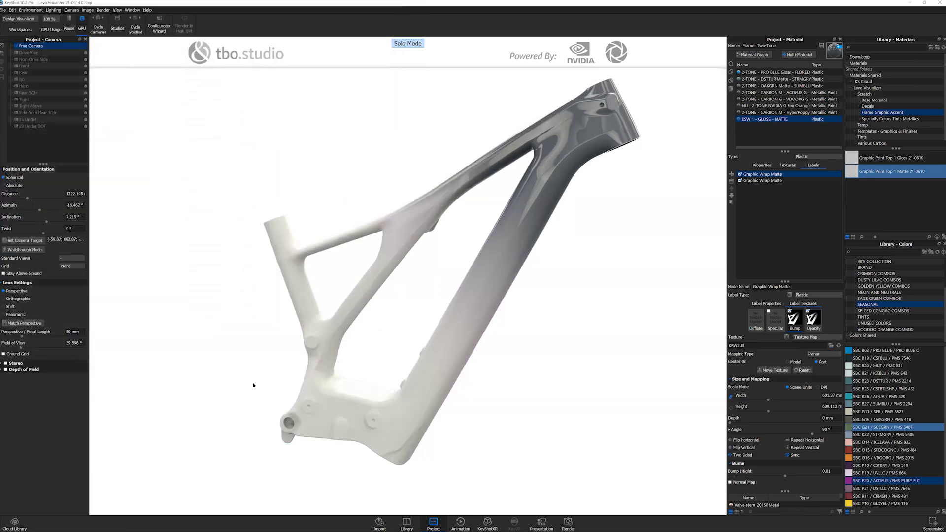
# Move the purple Graphic Wrap Matte label with the KSW1.tif mask above the KSW2.tif label in the label stack.
pyautogui.click(768, 181)
pyautogui.click(770, 204)
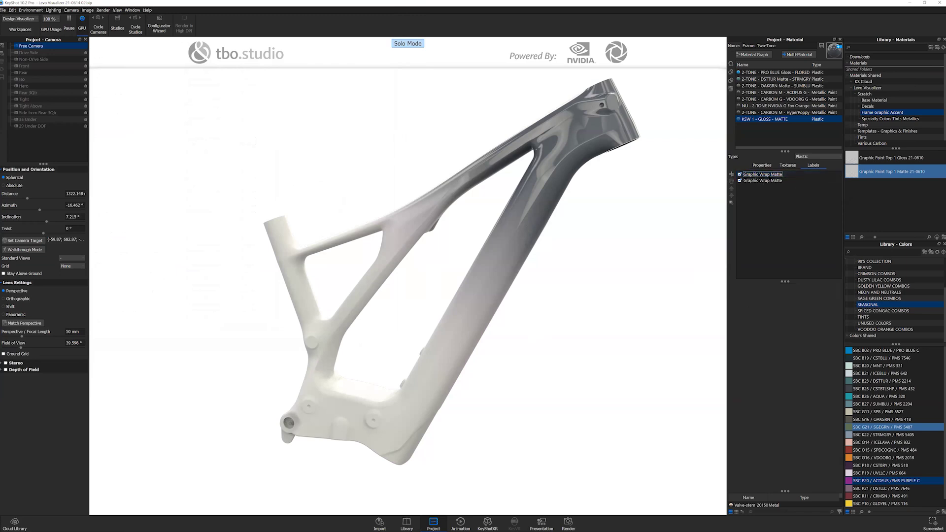
pyautogui.click(767, 175)
pyautogui.click(766, 181)
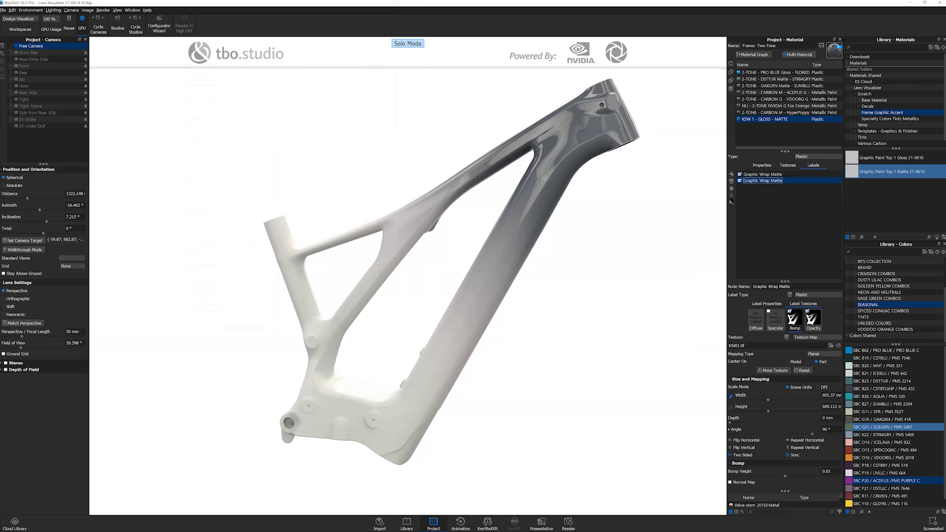
pyautogui.click(761, 175)
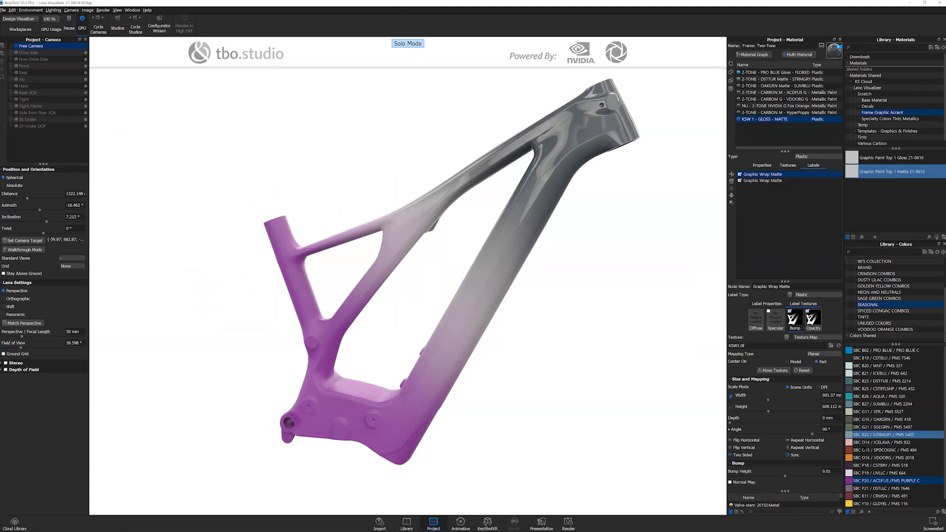
# Set the upper Graphic Wrap Matte label's diffuse color to SBC Y10 / GLDYEL / PMS 116.
pyautogui.click(767, 304)
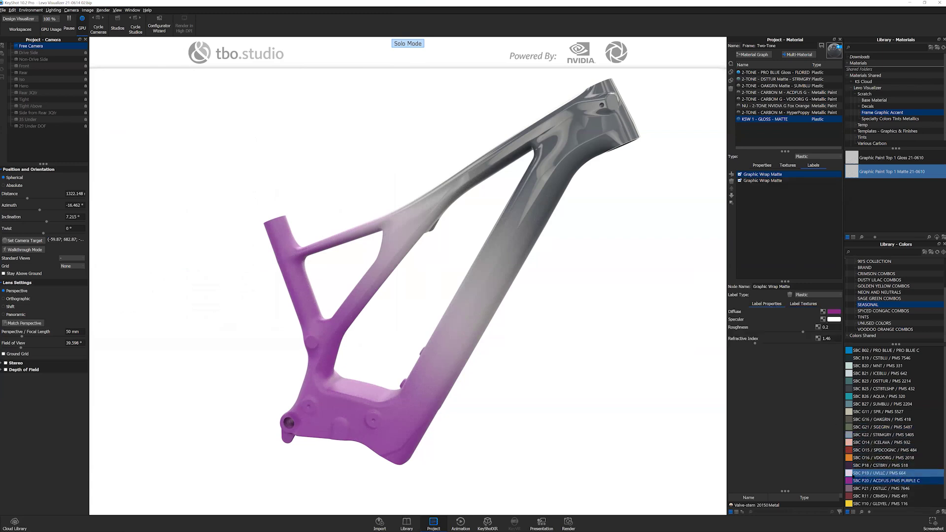
pyautogui.moveTo(849, 504); pyautogui.dragTo(834, 311)
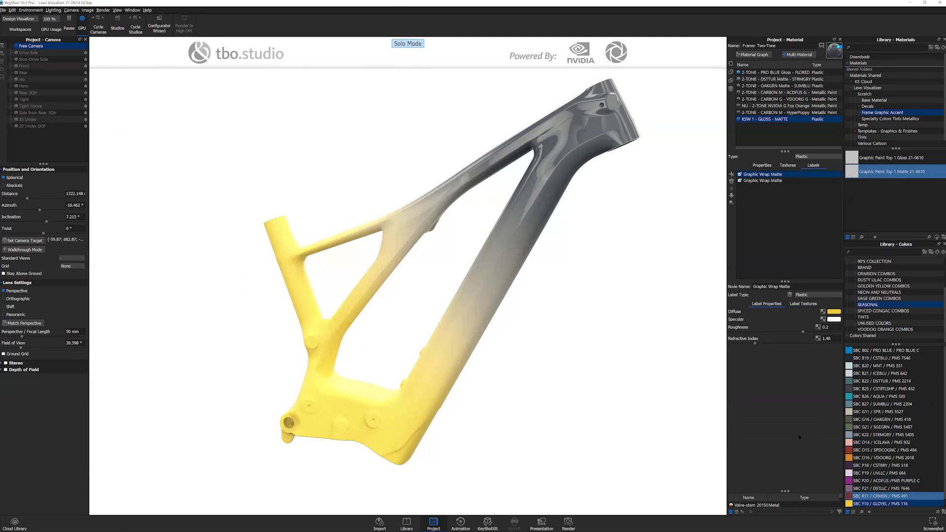
# Set the upper Graphic Wrap Matte label's diffuse color to SBC O05 / MXORG / PMS 021 from the BRAND palette.
pyautogui.click(879, 286)
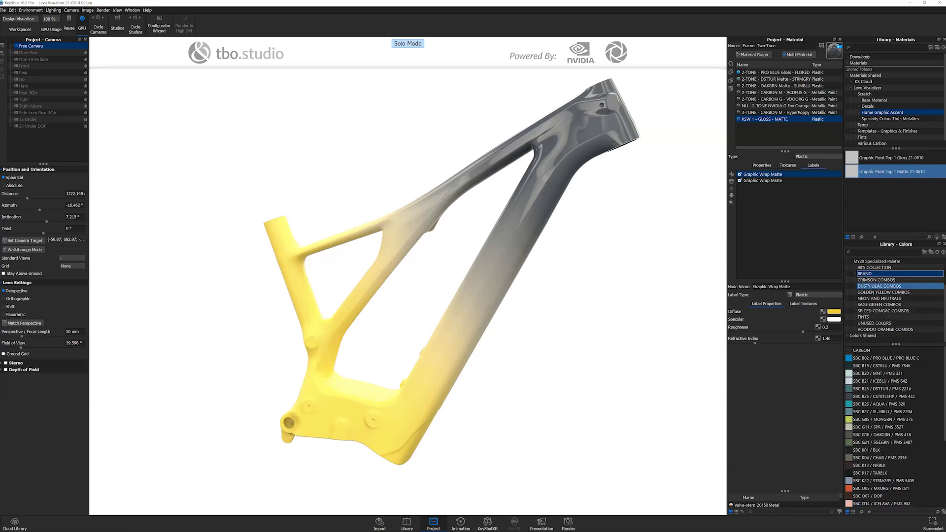
pyautogui.moveTo(860, 488); pyautogui.dragTo(838, 312)
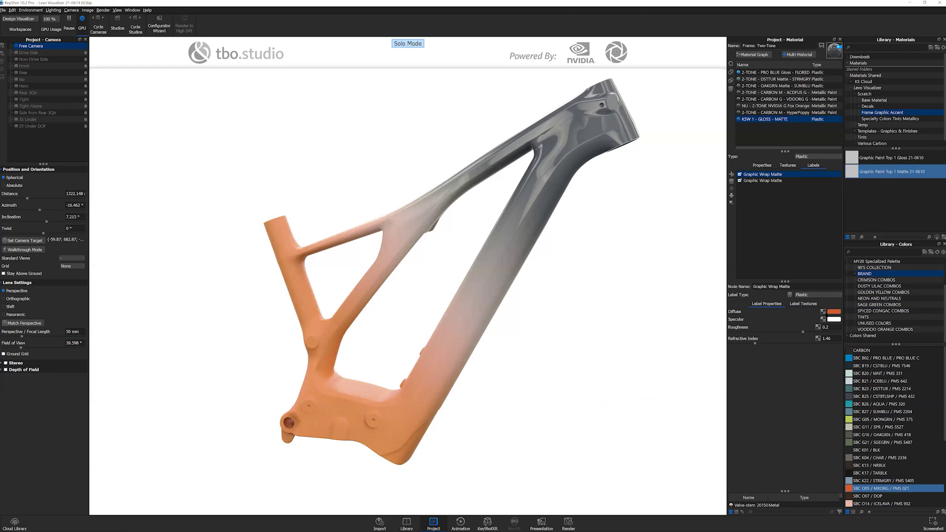
# Try SBC B21 / ICEBLU / PMS 642 and SBC B02 / PRO BLUE as the lower Graphic Wrap Matte label's diffuse color.
pyautogui.click(764, 180)
pyautogui.click(767, 303)
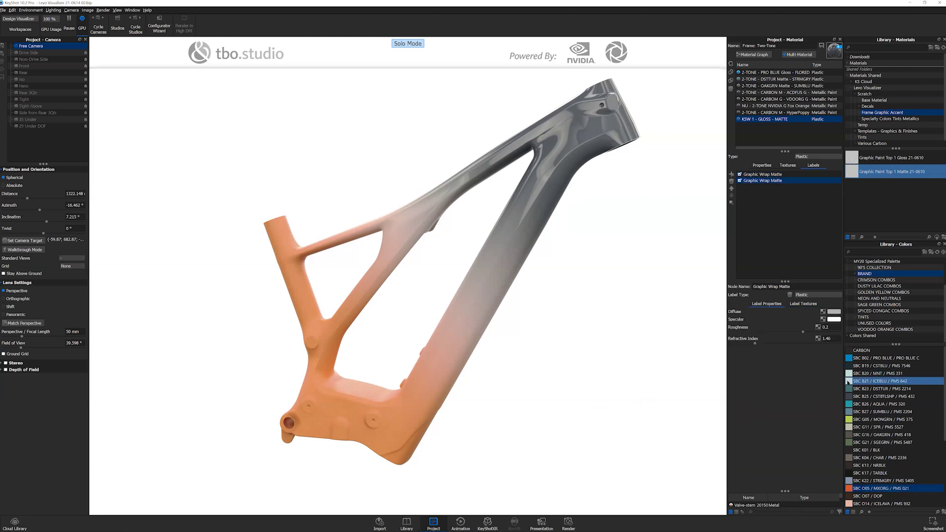
pyautogui.moveTo(845, 333); pyautogui.dragTo(836, 314)
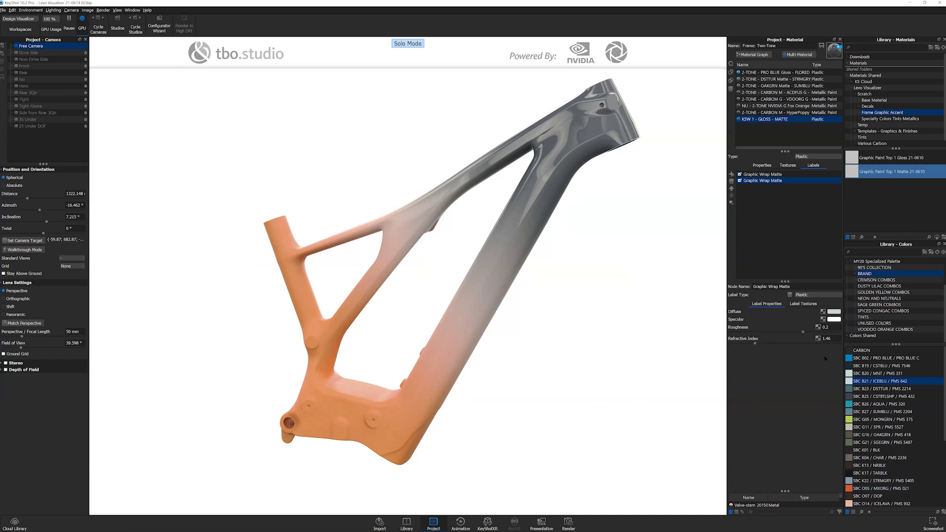
pyautogui.moveTo(848, 358); pyautogui.dragTo(834, 312)
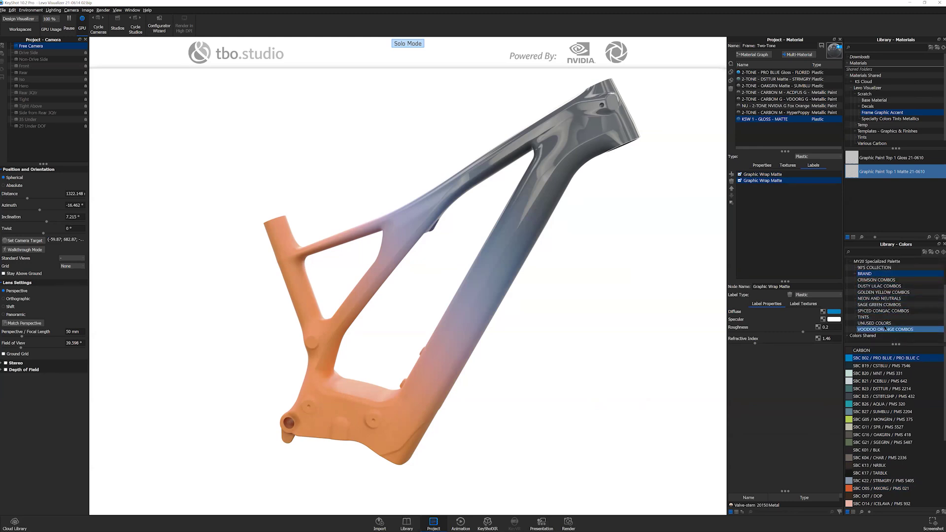
# Browse the combo palettes and try SBC O14 / ICELAVA / PMS 932 from DUSTY LILAC COMBOS as the lower label's diffuse color.
pyautogui.click(886, 311)
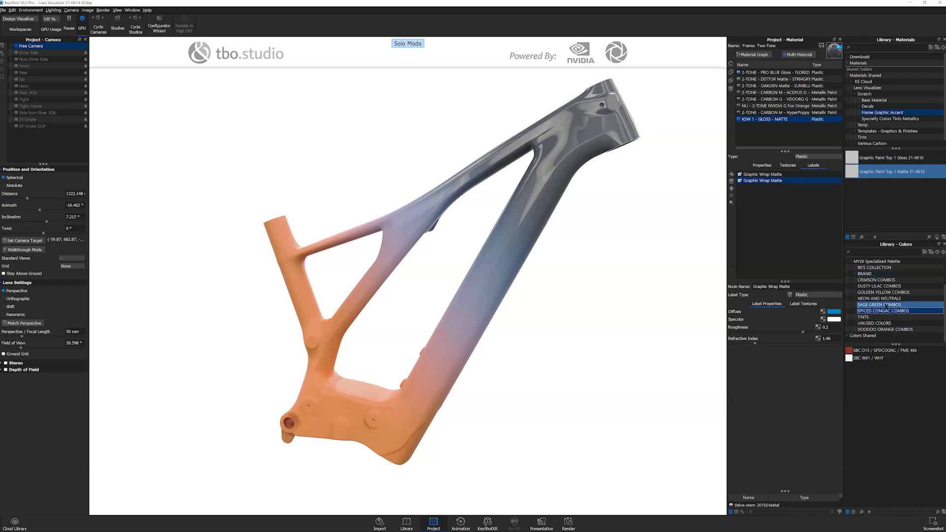
pyautogui.click(883, 305)
pyautogui.click(885, 299)
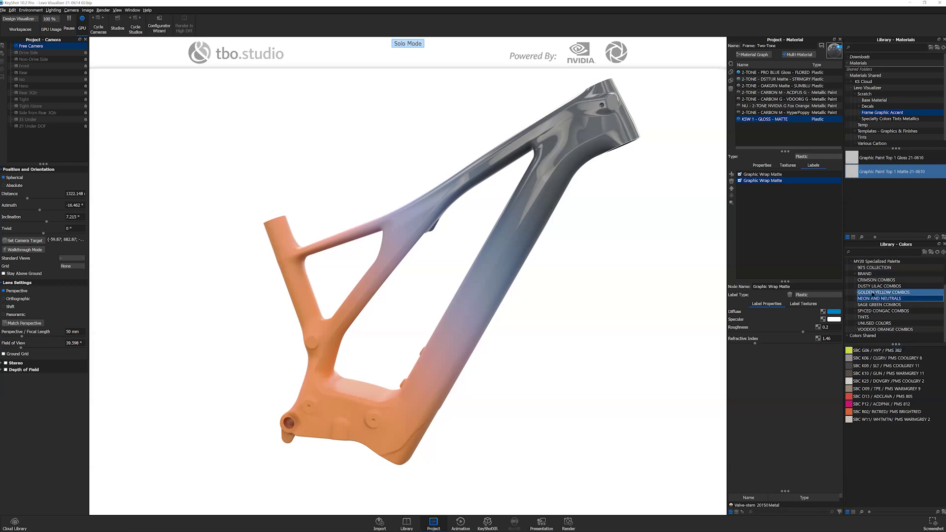
pyautogui.click(874, 292)
pyautogui.click(873, 286)
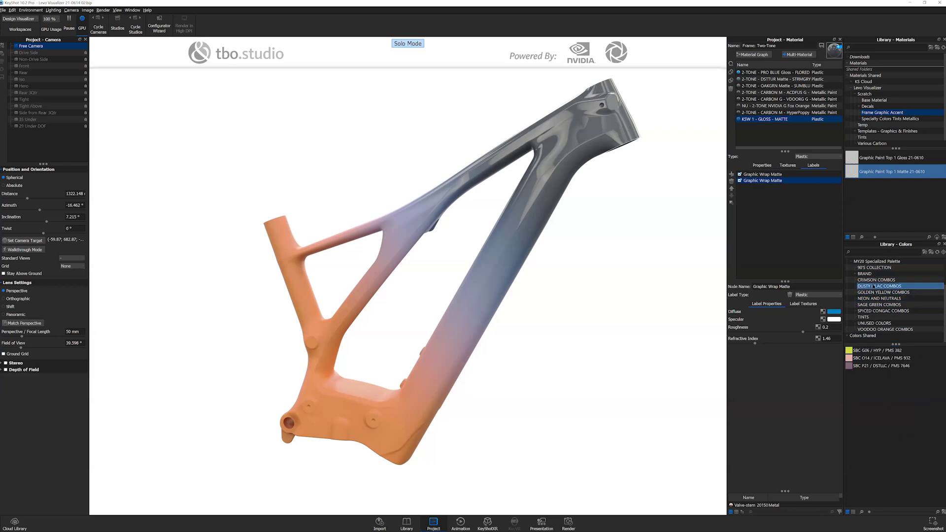
pyautogui.click(851, 357)
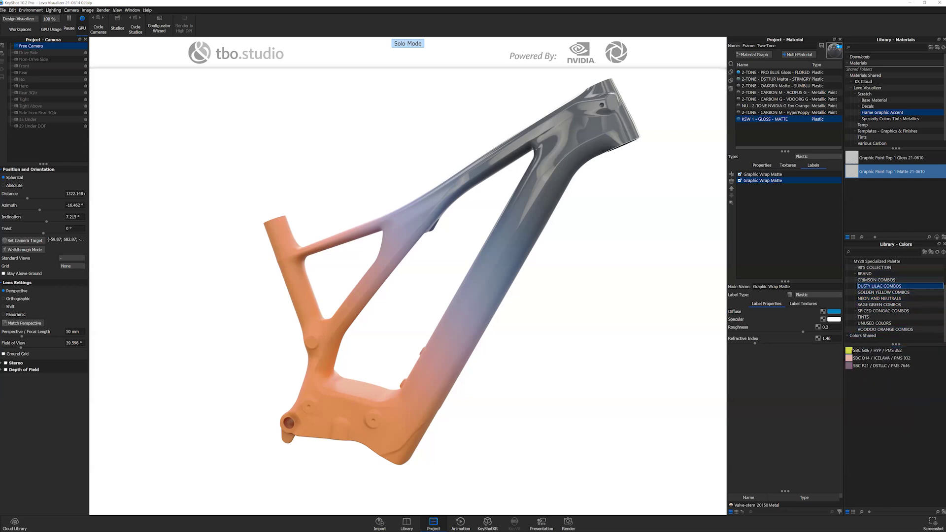
pyautogui.moveTo(851, 357); pyautogui.dragTo(834, 312)
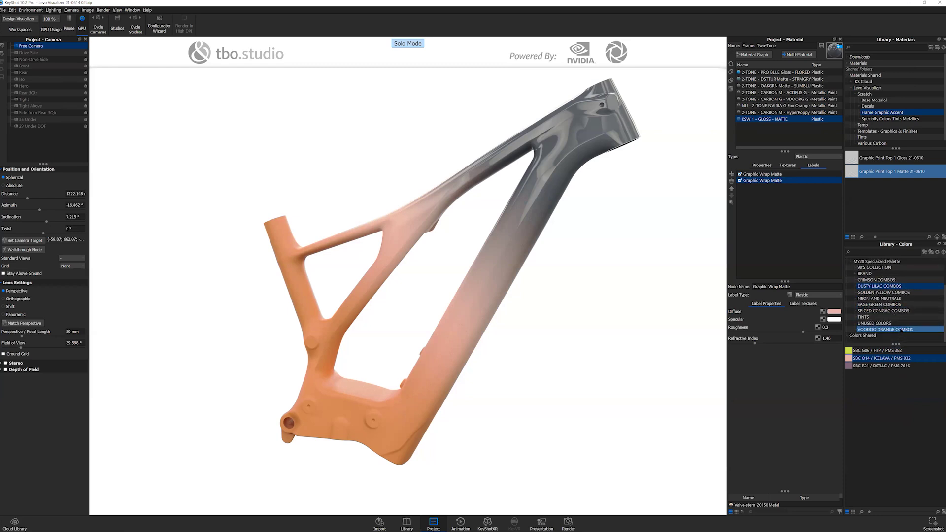
# Set the lower Graphic Wrap Matte label's diffuse color to SBC Y10 / GLDYEL / PMS 116 from the SEASONAL palette.
pyautogui.click(855, 274)
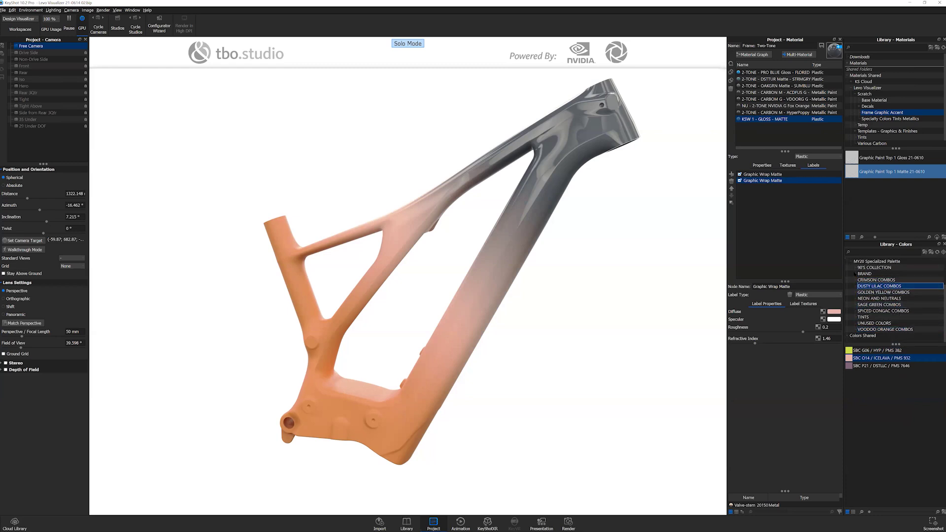
pyautogui.click(870, 280)
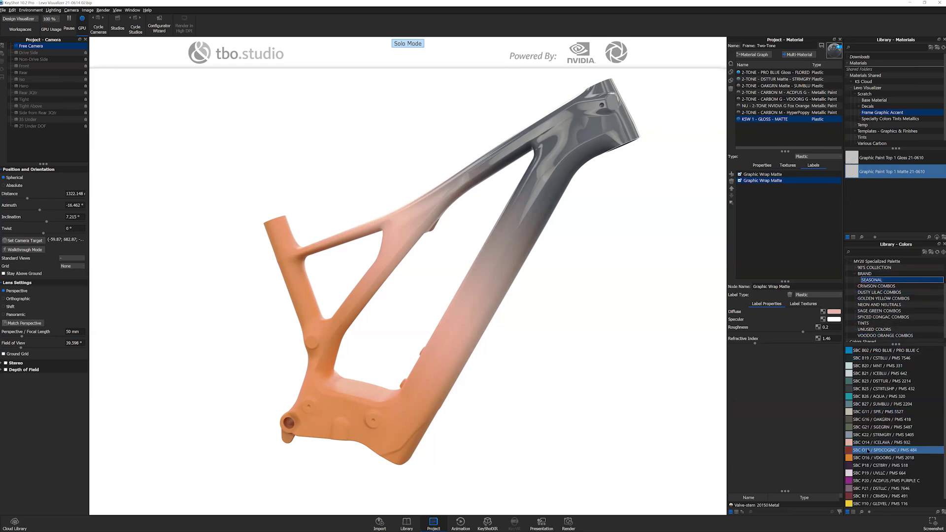
pyautogui.moveTo(877, 504); pyautogui.dragTo(833, 313)
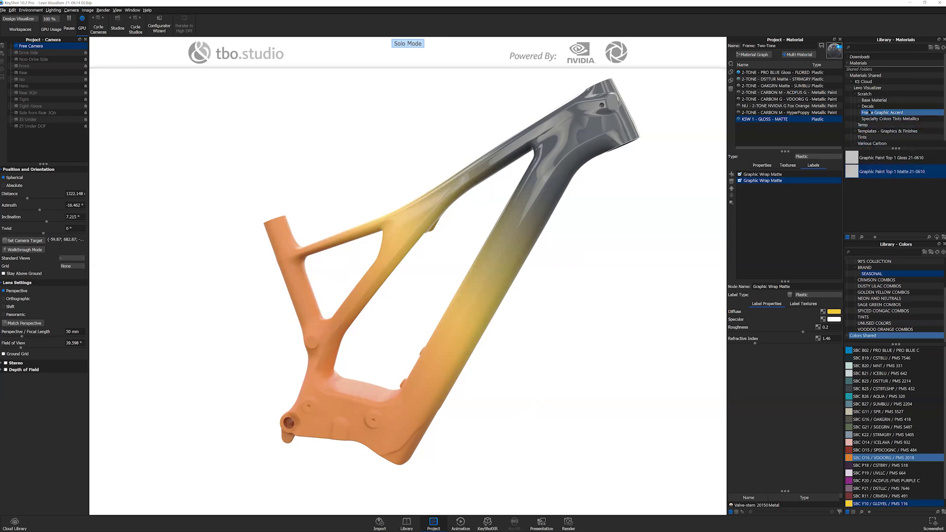
# Open the Frame Matte materials inside the Matte folder of the Decals library.
pyautogui.doubleClick(868, 107)
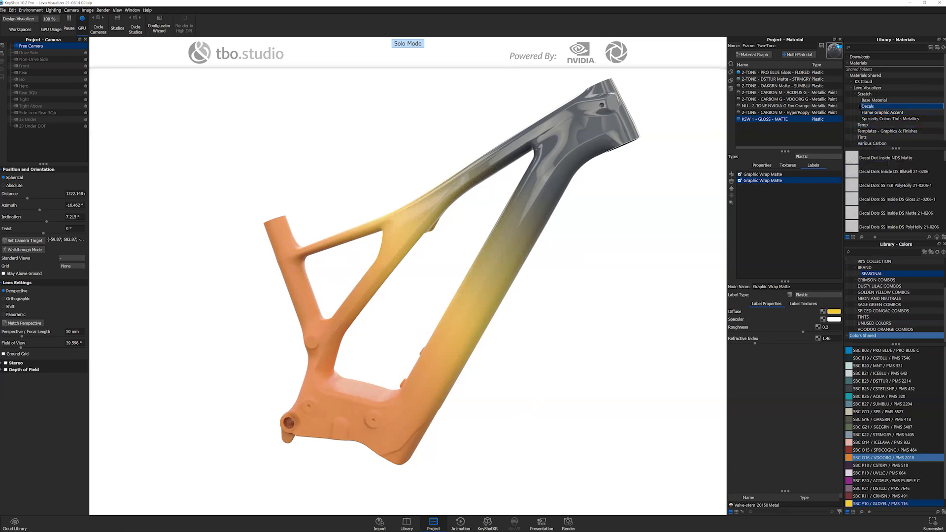
pyautogui.click(859, 158)
pyautogui.click(855, 168)
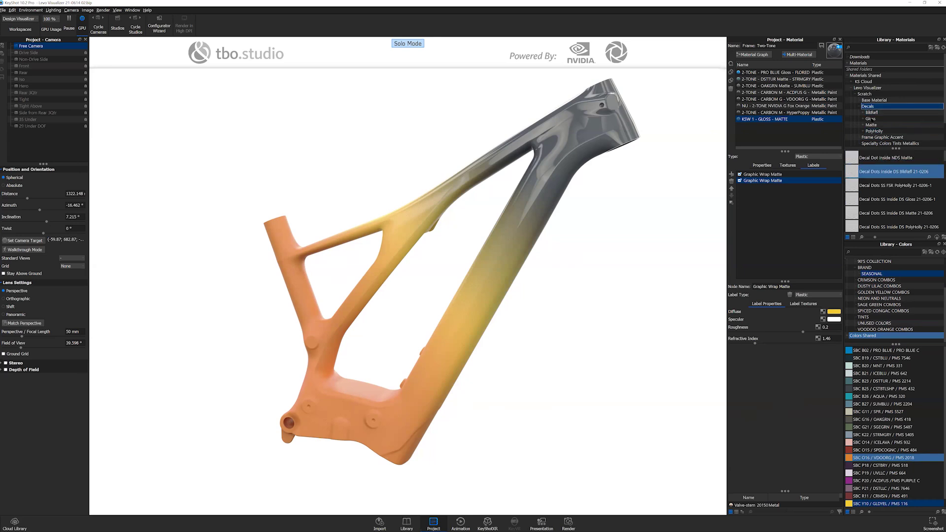
pyautogui.click(871, 118)
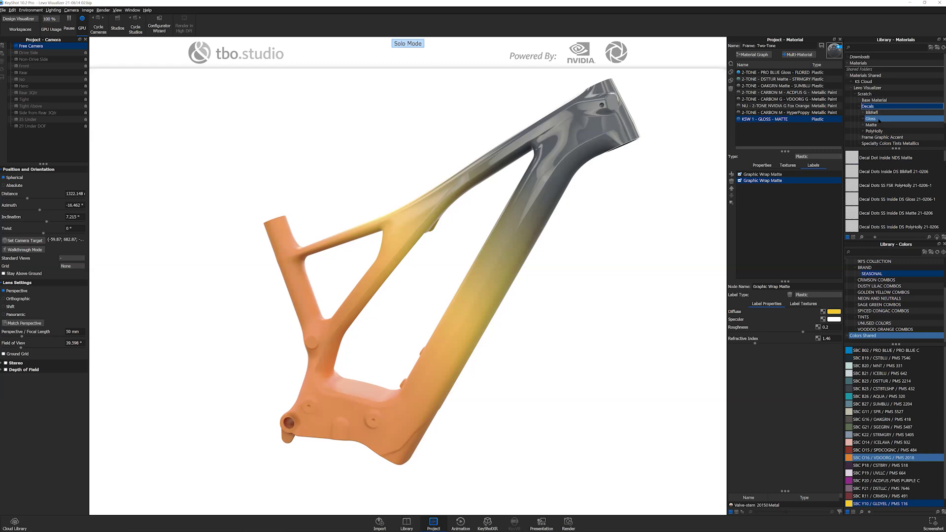
pyautogui.click(872, 125)
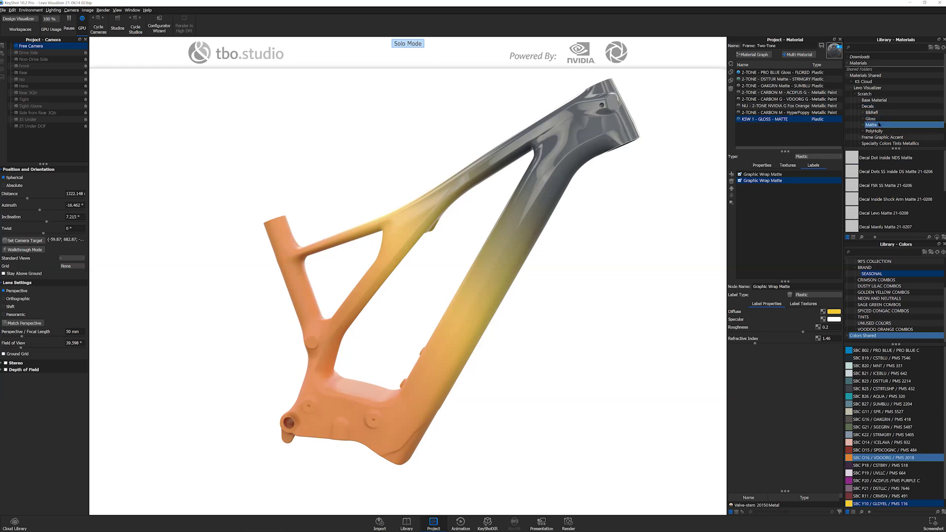
pyautogui.click(867, 125)
pyautogui.click(863, 126)
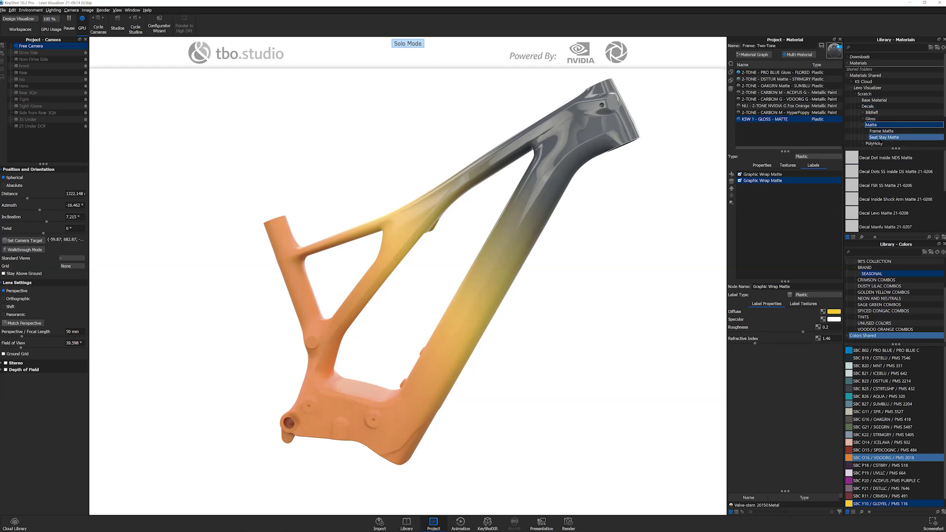
pyautogui.click(882, 131)
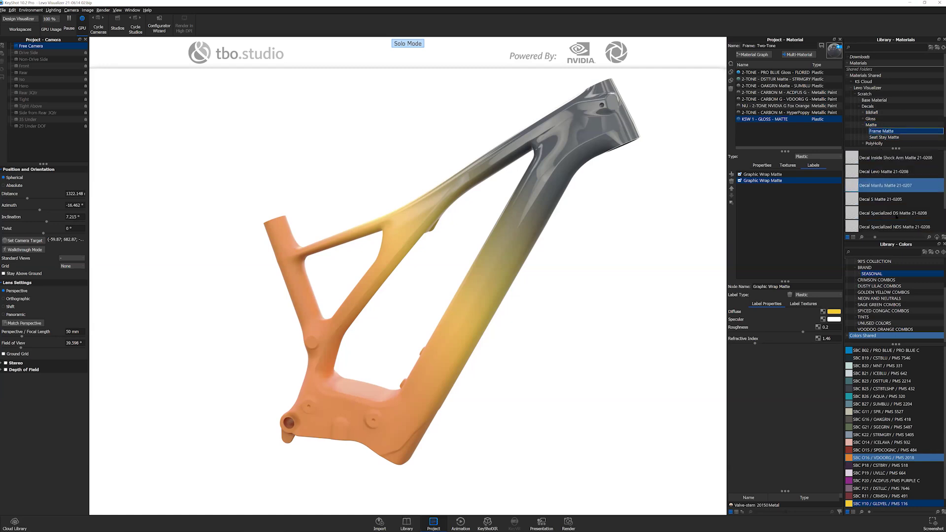
# Add the matte Inside Shock Arm, Levo, Manfu, S, Specialized DS and Specialized NDS decals as labels on the frame material.
pyautogui.scroll(-1, 897, 218)
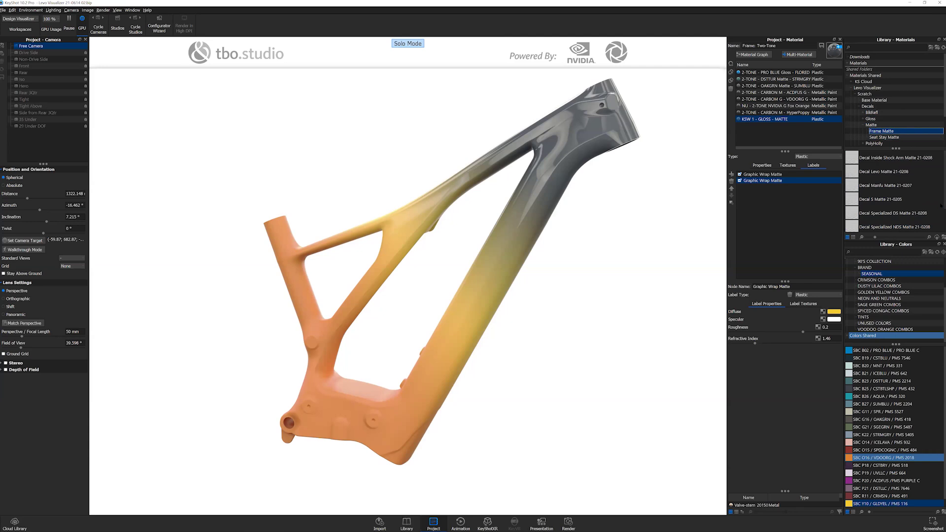
pyautogui.click(897, 215)
pyautogui.scroll(1, 902, 204)
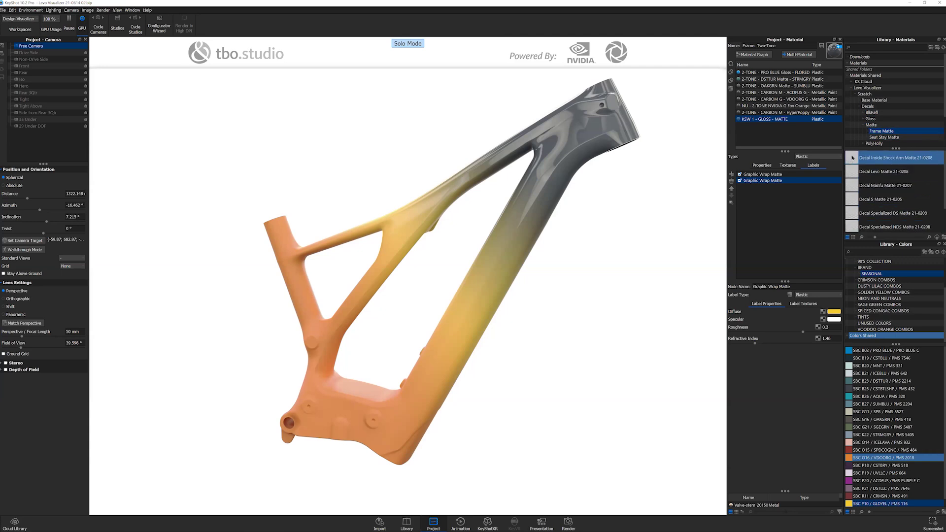
pyautogui.moveTo(852, 158); pyautogui.dragTo(781, 228)
pyautogui.moveTo(853, 185); pyautogui.dragTo(772, 229)
pyautogui.moveTo(853, 199); pyautogui.dragTo(772, 228)
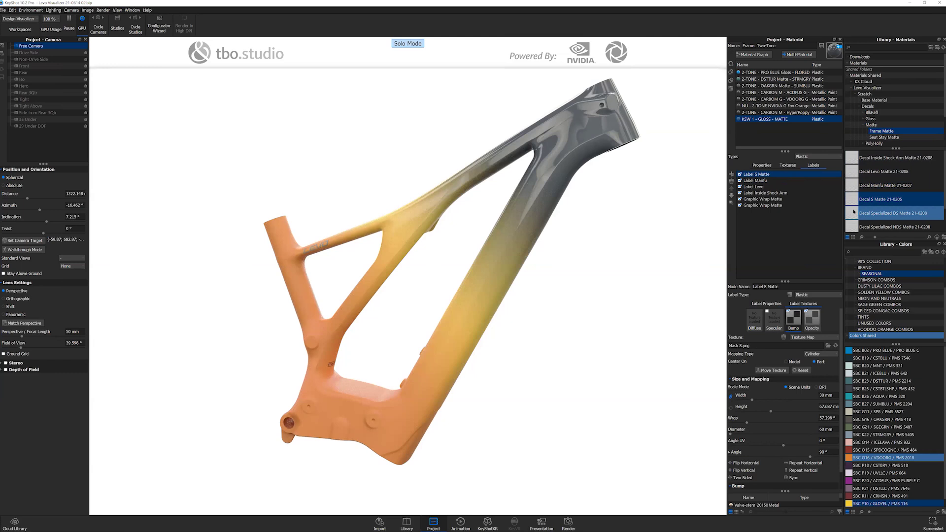
pyautogui.moveTo(855, 209); pyautogui.dragTo(808, 254)
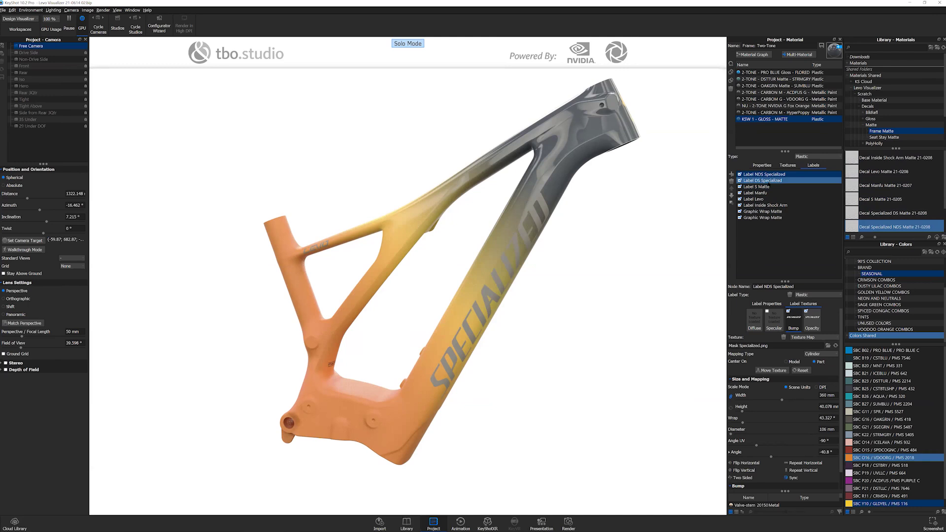
# Set the Label DS Specialized diffuse color to SBC B19 / CSTBLU / PMS 7546.
pyautogui.click(763, 181)
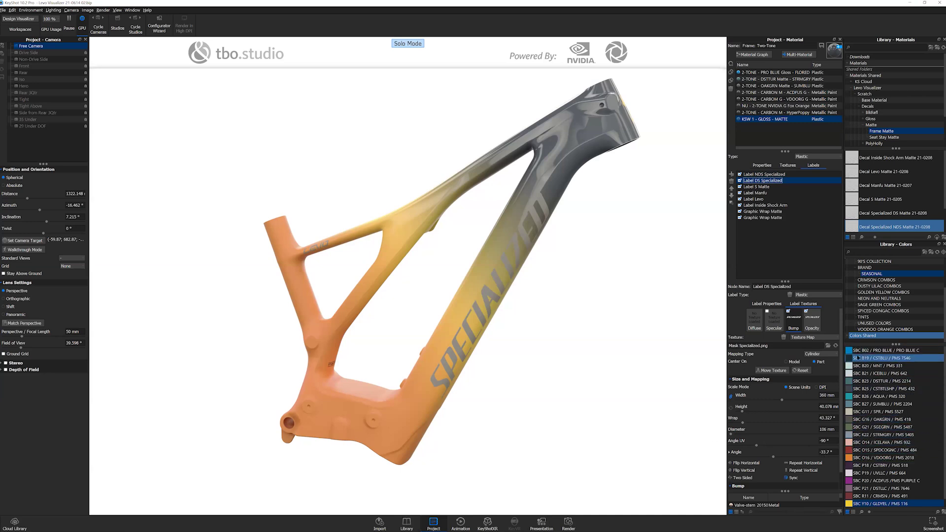
pyautogui.doubleClick(879, 358)
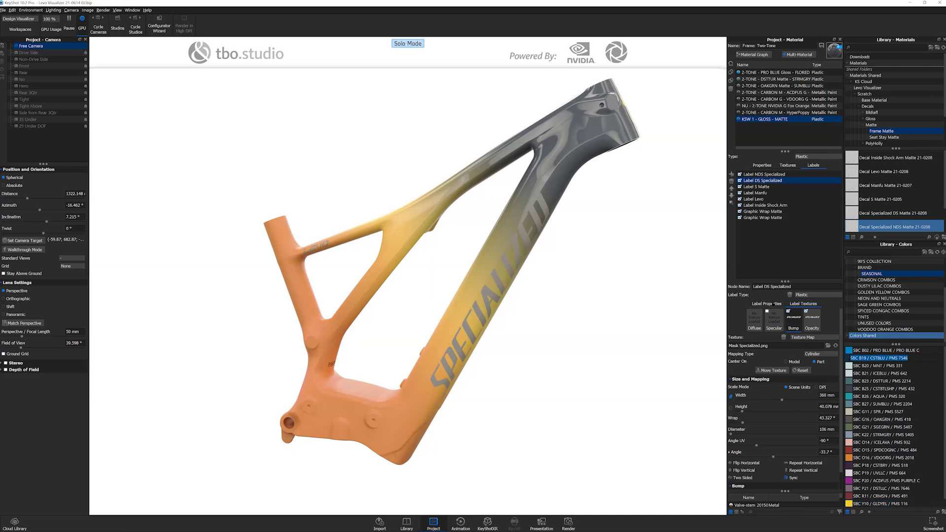
pyautogui.click(766, 304)
pyautogui.moveTo(848, 358); pyautogui.dragTo(834, 312)
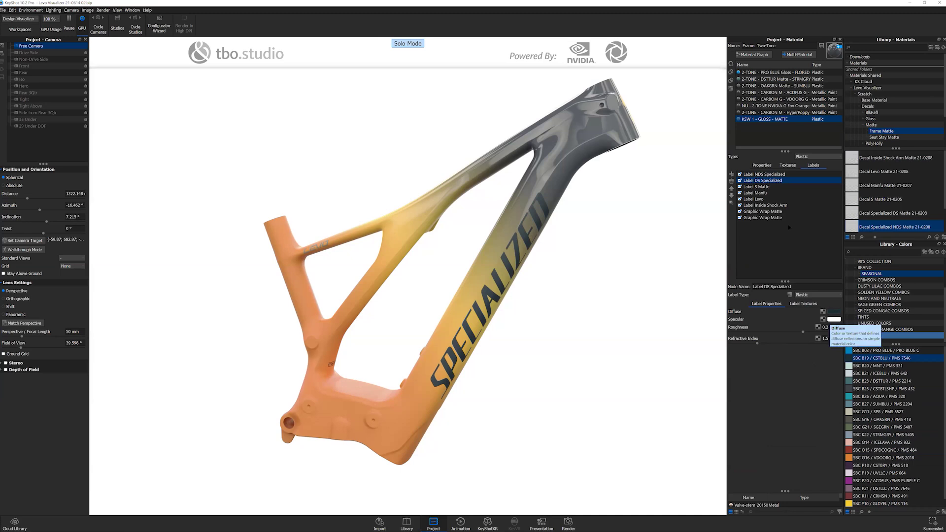
# Set the Label Levo diffuse color to SBC Y10 / GLDYEL / PMS 116.
pyautogui.click(763, 187)
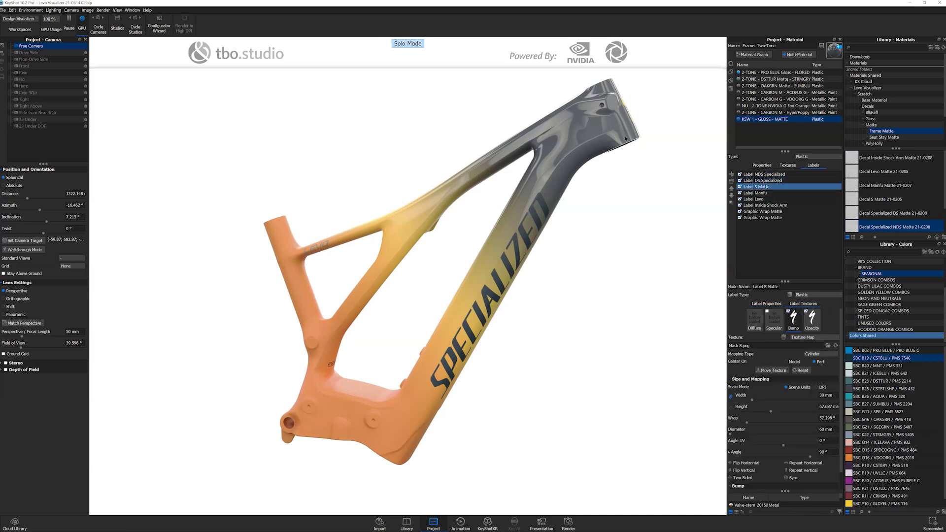
pyautogui.click(758, 199)
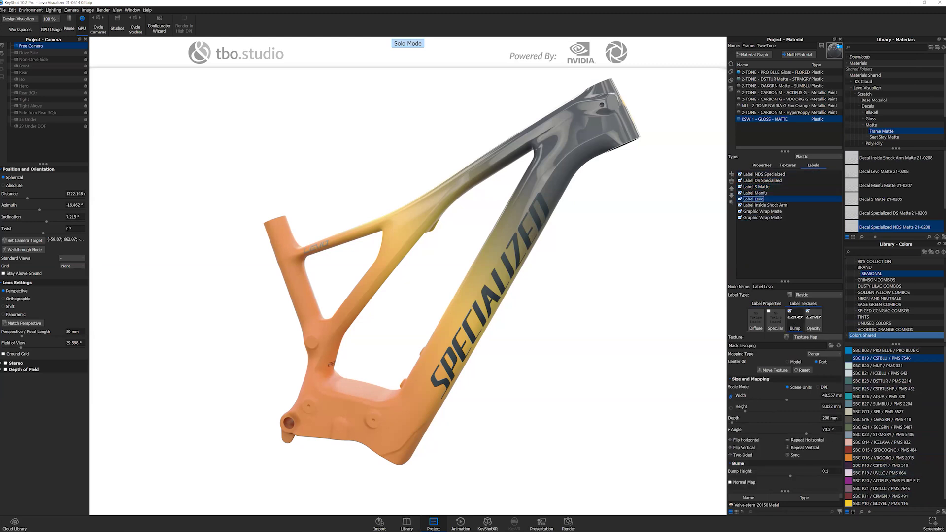
pyautogui.click(849, 504)
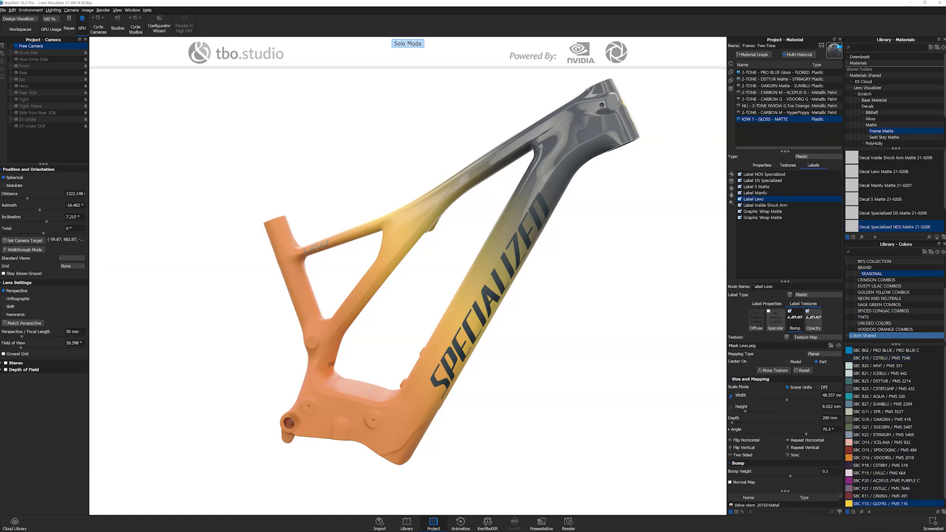
pyautogui.click(767, 304)
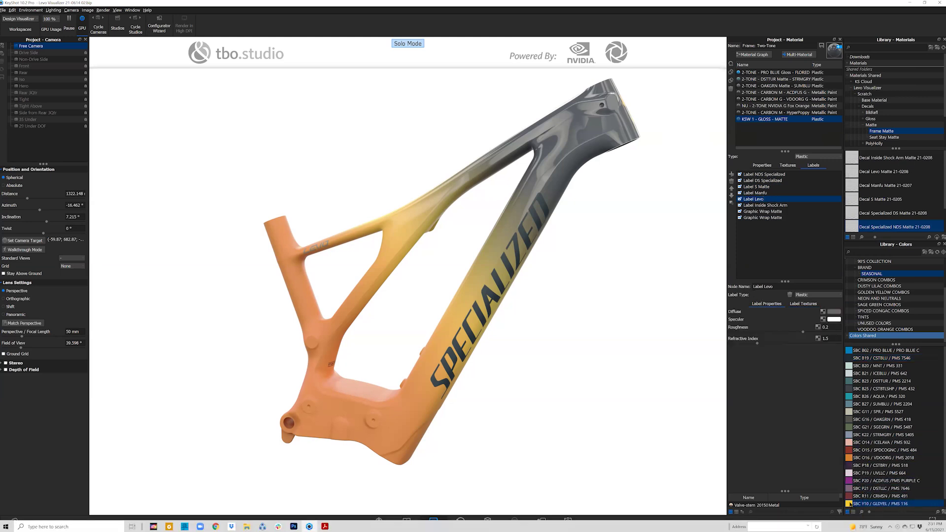
pyautogui.moveTo(849, 504); pyautogui.dragTo(836, 312)
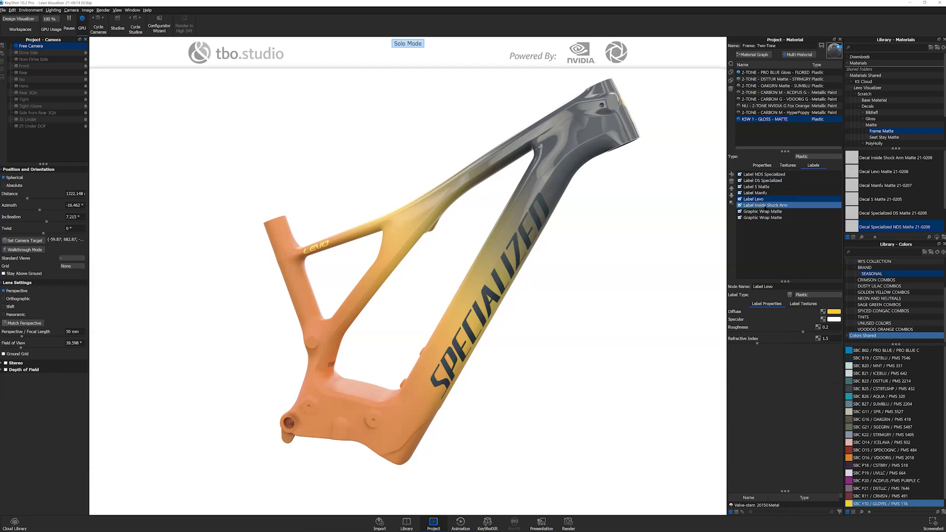
# Set the diffuse colors of Label Inside Shock Arm and Label Manfu to SBC Y10 / GLDYEL / PMS 116.
pyautogui.click(767, 206)
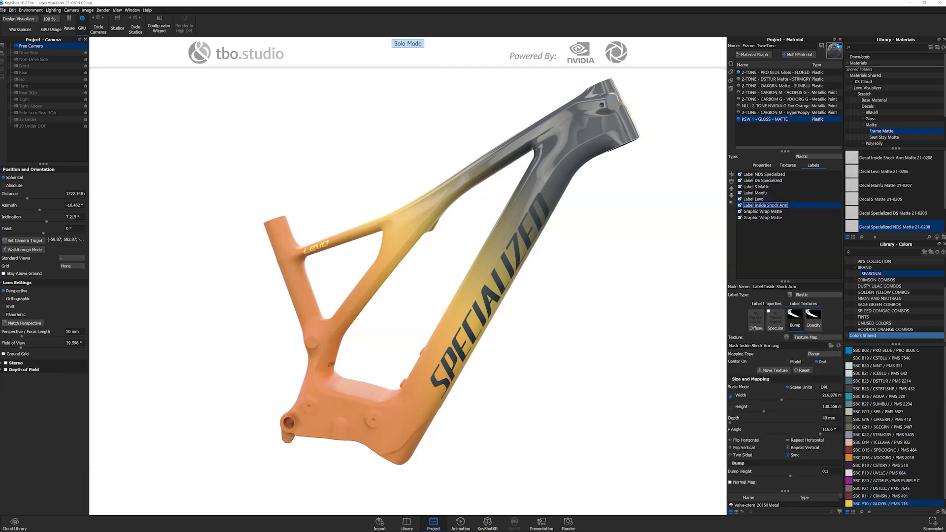
pyautogui.click(766, 303)
pyautogui.moveTo(877, 504); pyautogui.dragTo(834, 312)
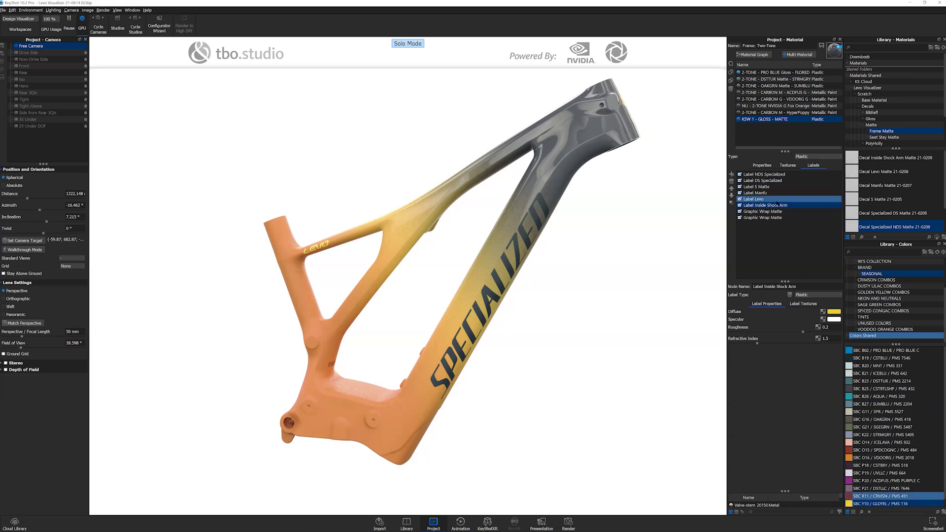
pyautogui.click(759, 192)
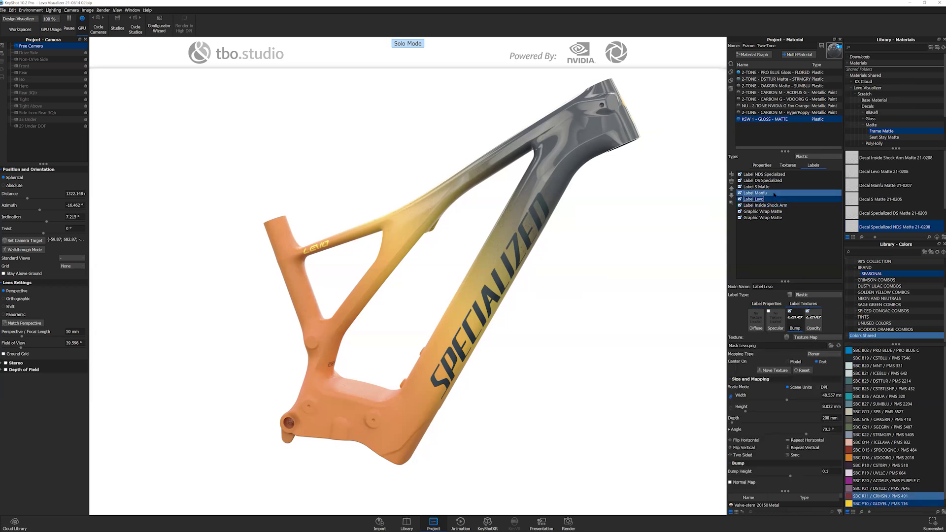
pyautogui.click(766, 304)
pyautogui.moveTo(848, 501); pyautogui.dragTo(834, 311)
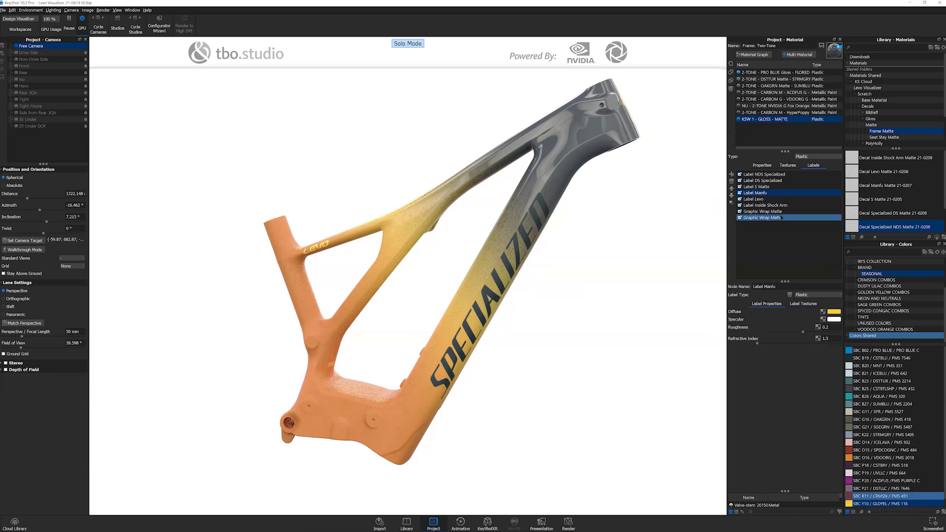
# Set the Label S Matte diffuse color to SBC Y10 / GLDYEL / PMS 116.
pyautogui.click(775, 187)
pyautogui.click(776, 187)
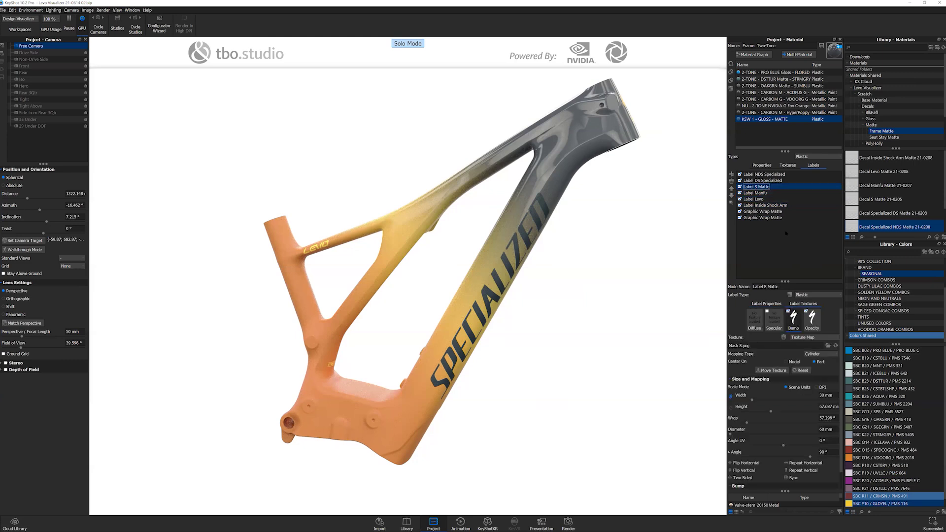
pyautogui.click(767, 304)
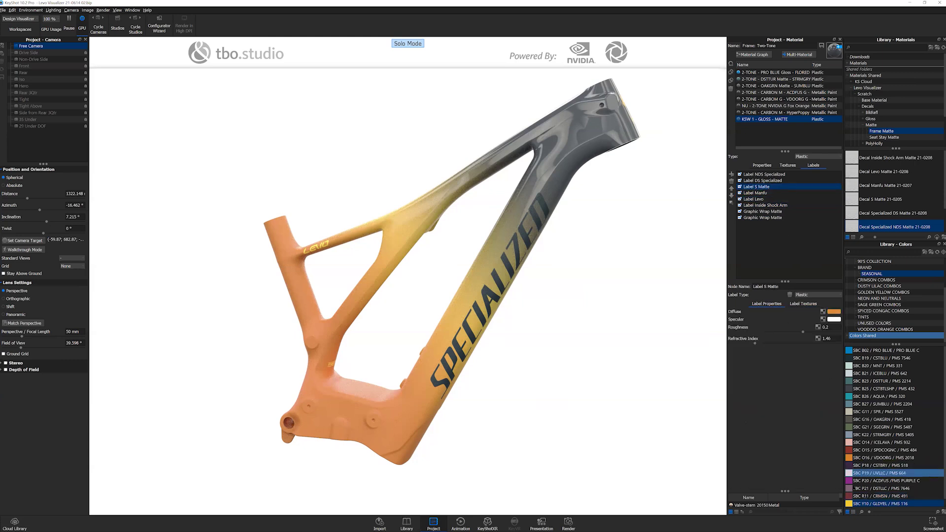
pyautogui.moveTo(848, 504); pyautogui.dragTo(834, 311)
# Set the Label NDS Specialized diffuse color to SBC B19 / CSTBLU / PMS 7546 and leave solo mode.
pyautogui.keyDown('ctrl'); pyautogui.click(771, 181); pyautogui.keyUp('ctrl')
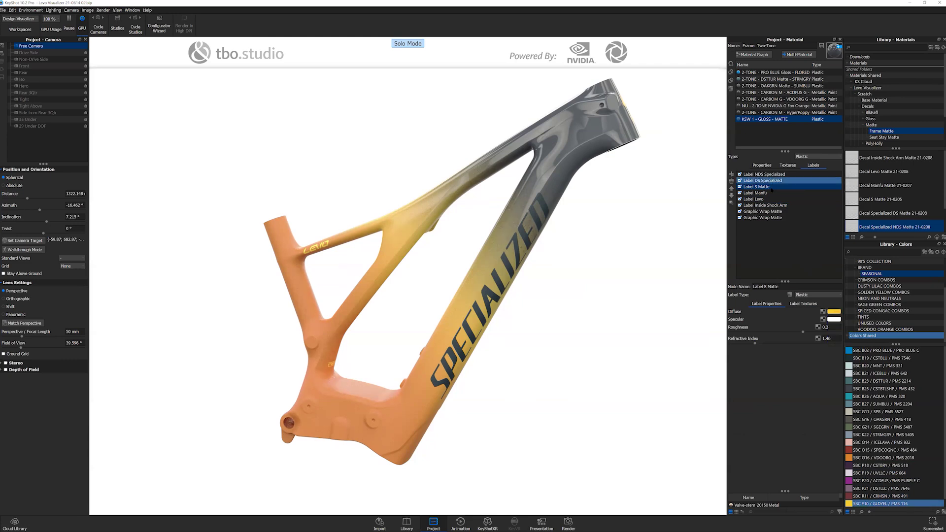
pyautogui.click(771, 175)
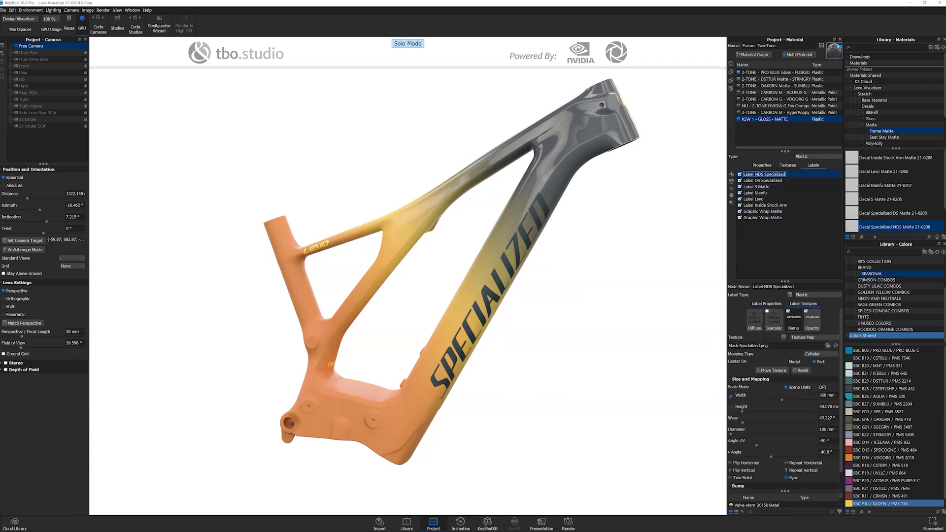
pyautogui.click(767, 303)
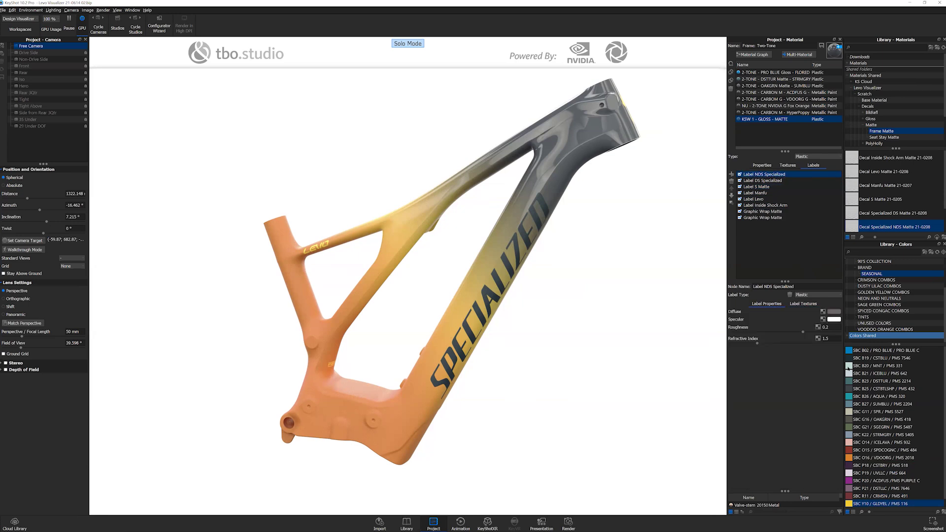
pyautogui.click(848, 358)
pyautogui.moveTo(849, 359); pyautogui.dragTo(834, 312)
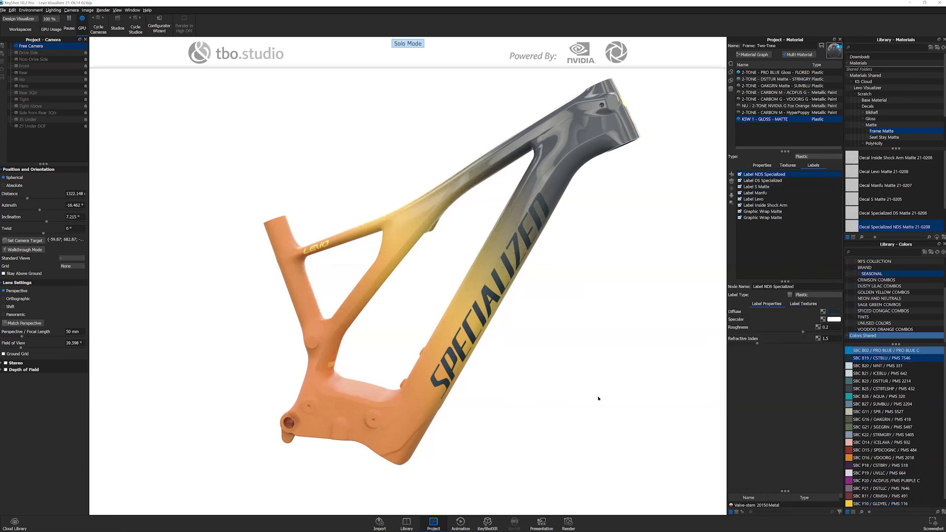
pyautogui.moveTo(358, 340); pyautogui.dragTo(482, 309)
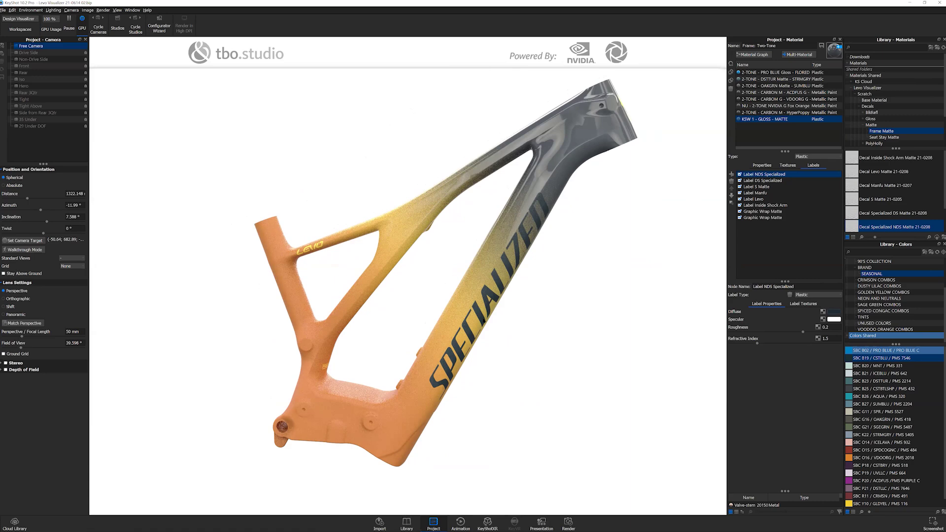
pyautogui.press('s')
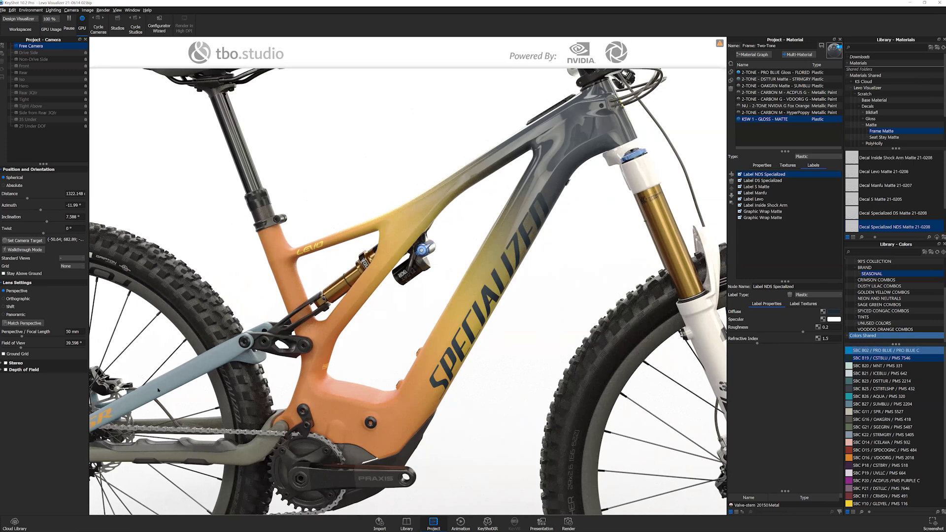
# Switch the seat stay to KSW 1 - MATTE SEAT STAY and color both seat stay and chain stay with the BRAND color SBC O05 / MXORG / PMS 021.
pyautogui.doubleClick(160, 390)
pyautogui.click(773, 119)
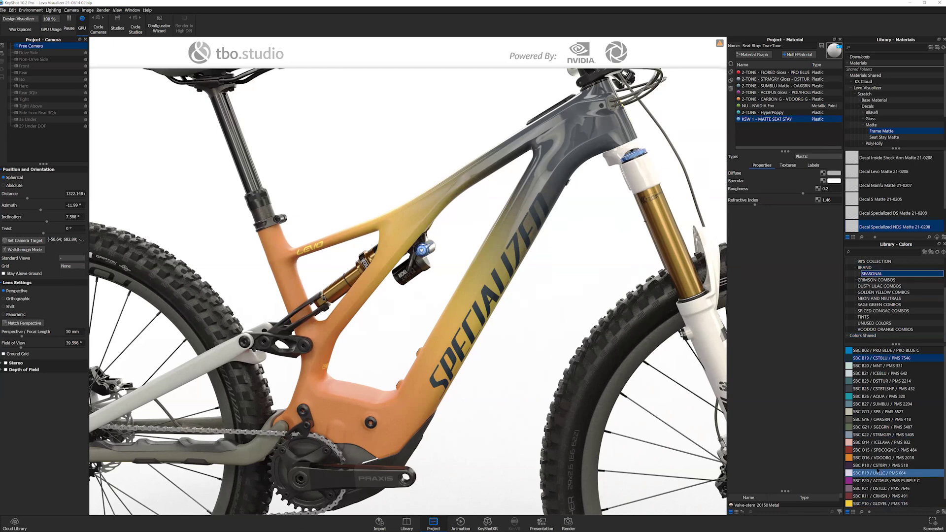
pyautogui.scroll(-1, 902, 483)
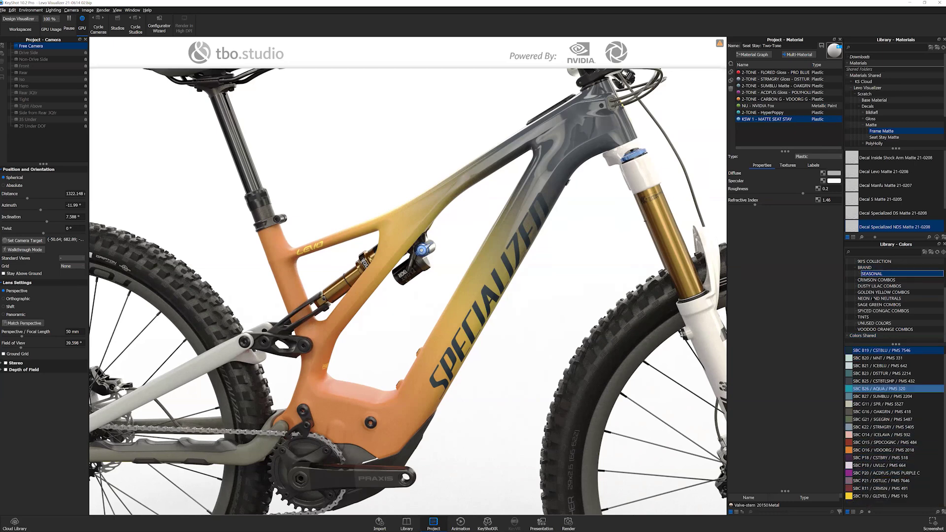
pyautogui.click(870, 269)
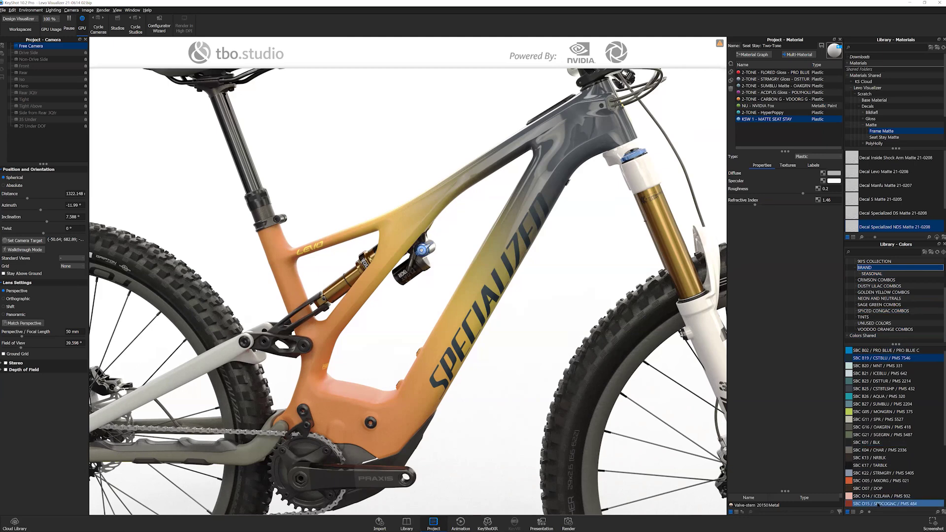
pyautogui.doubleClick(850, 481)
pyautogui.moveTo(850, 481); pyautogui.dragTo(830, 173)
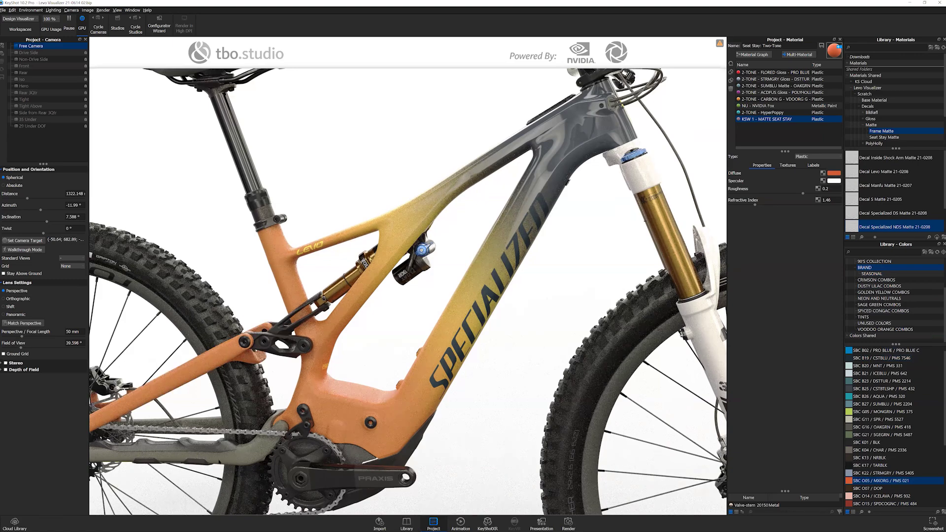
pyautogui.doubleClick(220, 460)
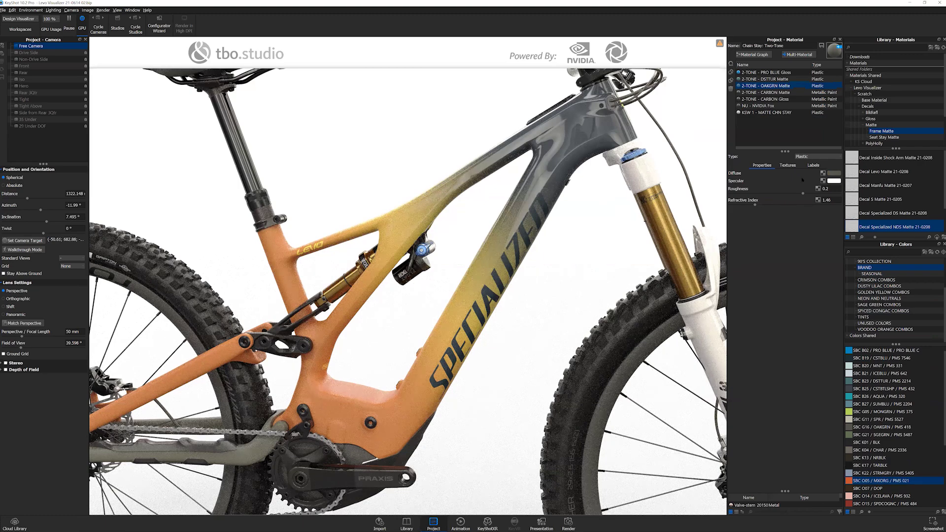
pyautogui.moveTo(848, 480); pyautogui.dragTo(833, 182)
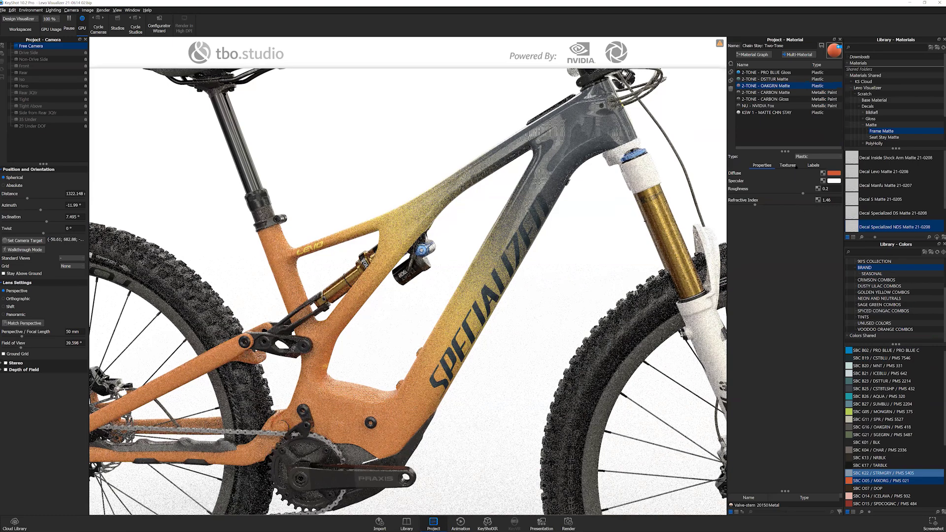
# Add the Seat Stay Matte decals Dot Inside NDS, Dots SS Inside DS and FSR SS as labels on the seat stay material.
pyautogui.moveTo(674, 267); pyautogui.dragTo(815, 165, button='middle')
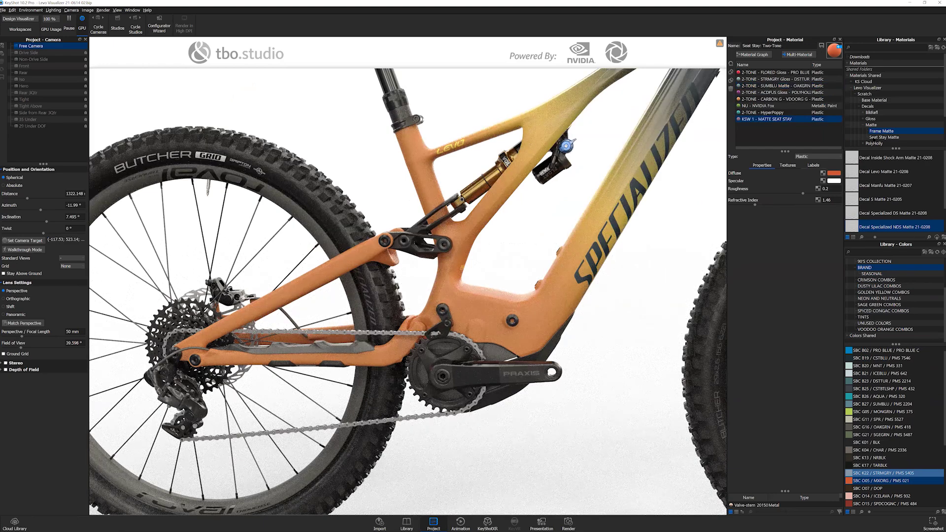
pyautogui.click(813, 165)
pyautogui.click(883, 137)
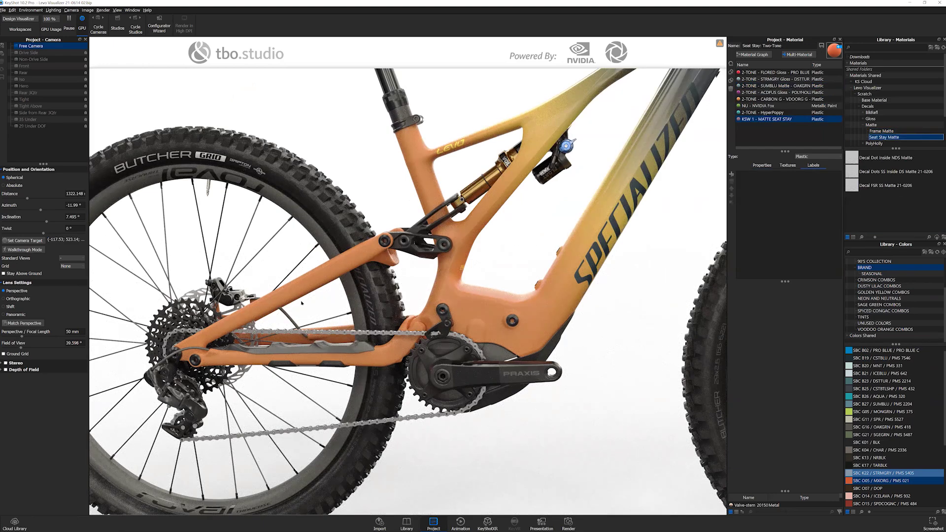
pyautogui.click(853, 161)
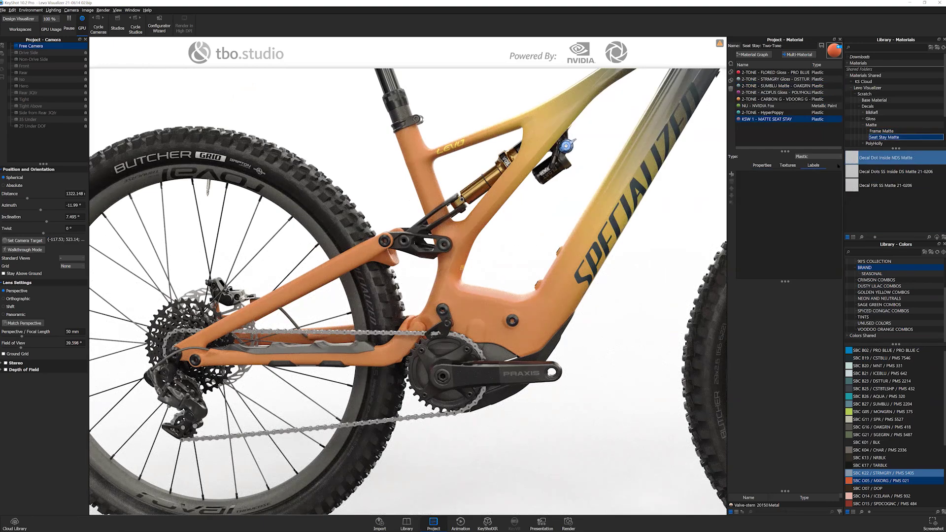
pyautogui.moveTo(838, 166); pyautogui.dragTo(797, 211)
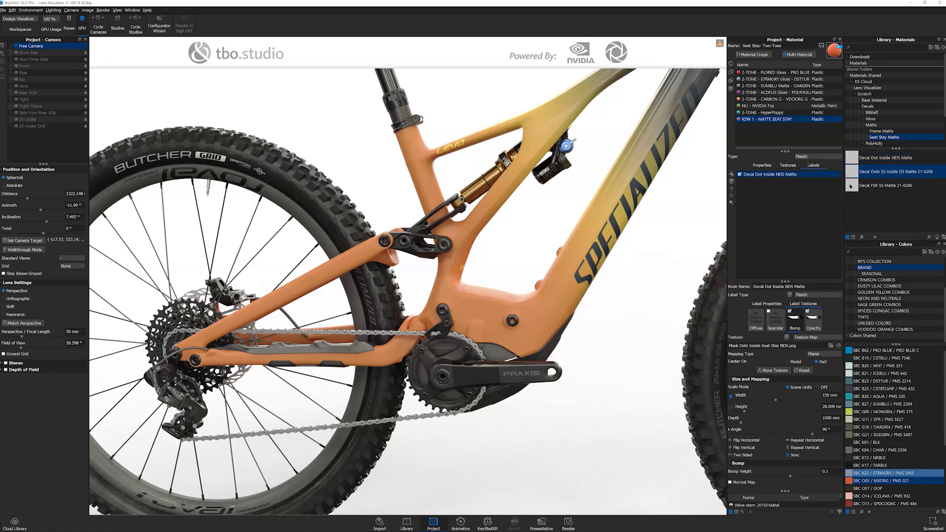
pyautogui.moveTo(854, 186); pyautogui.dragTo(785, 217)
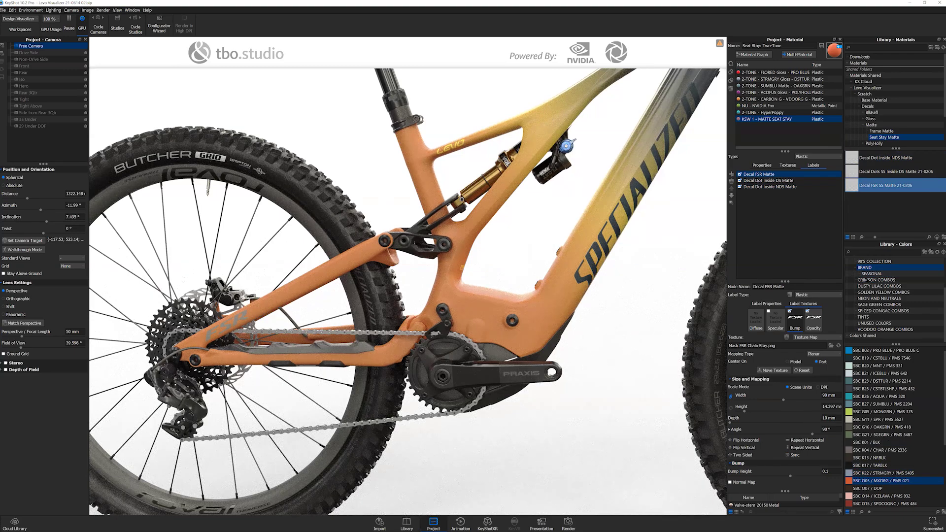
# Set the Decal FSR Matte label's diffuse color to SBC Y10 / GLDYEL / PMS 116 from the SEASONAL palette.
pyautogui.click(873, 274)
pyautogui.click(773, 186)
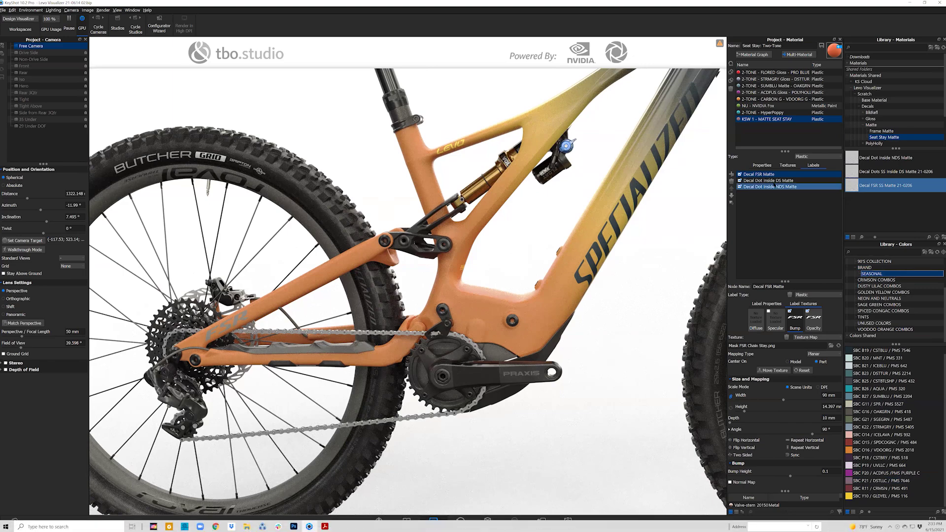
pyautogui.click(770, 305)
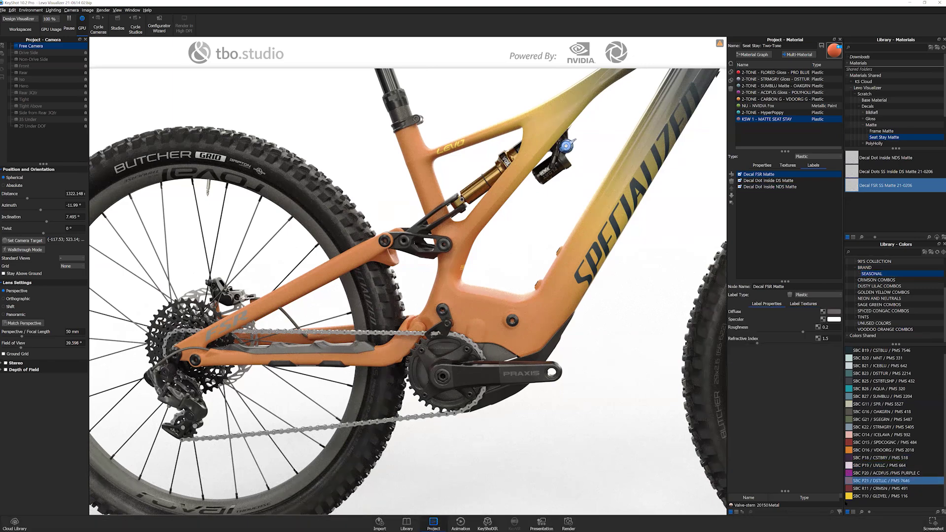
pyautogui.moveTo(877, 496); pyautogui.dragTo(833, 311)
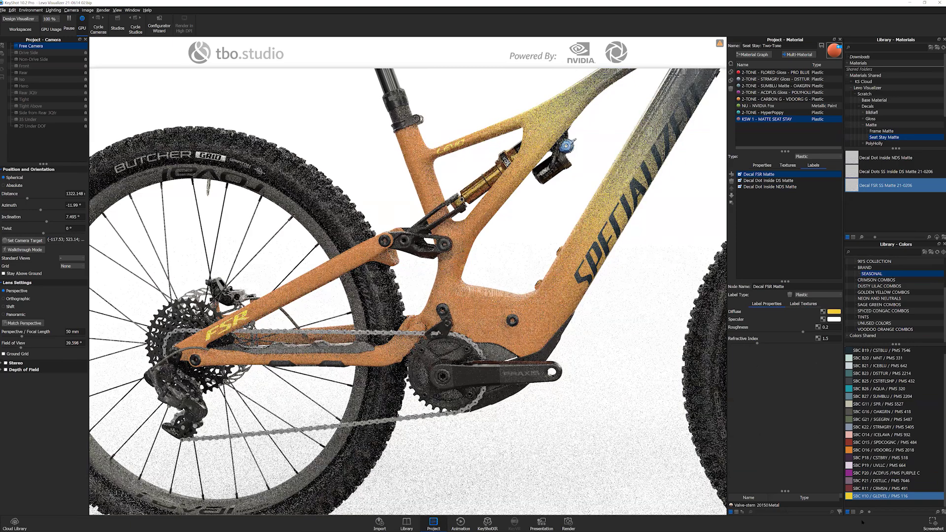
# Set the diffuse colors of the Decal Dot Inside DS Matte and Decal Dot Inside NDS Matte labels to SBC Y10 / GLDYEL / PMS 116.
pyautogui.click(768, 181)
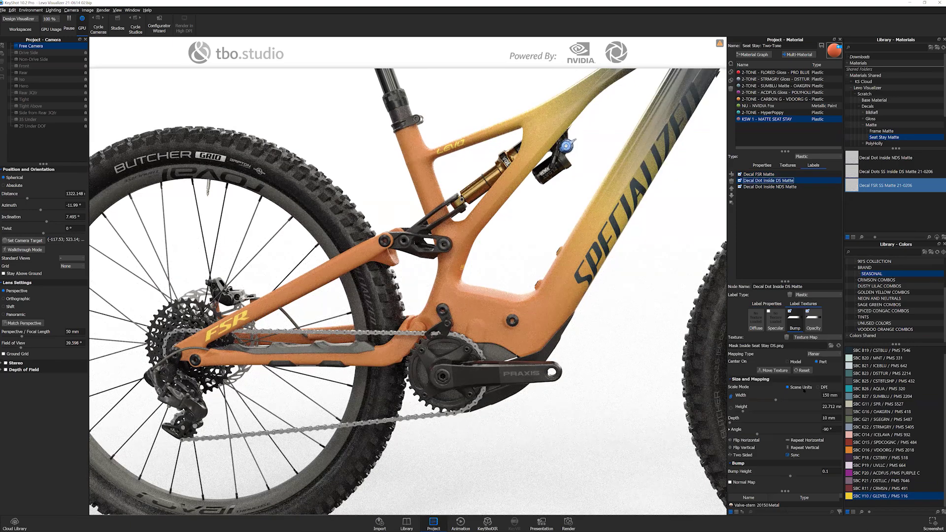
pyautogui.click(767, 304)
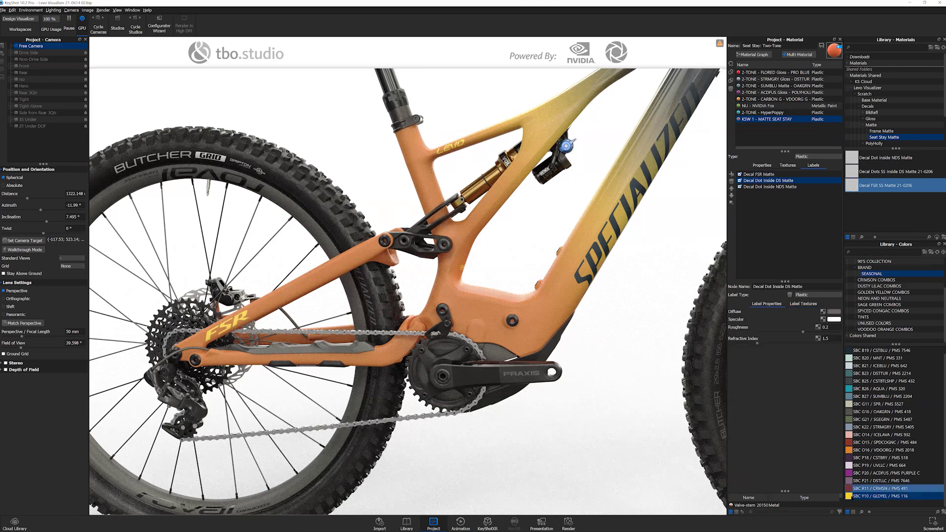
pyautogui.moveTo(867, 496); pyautogui.dragTo(834, 312)
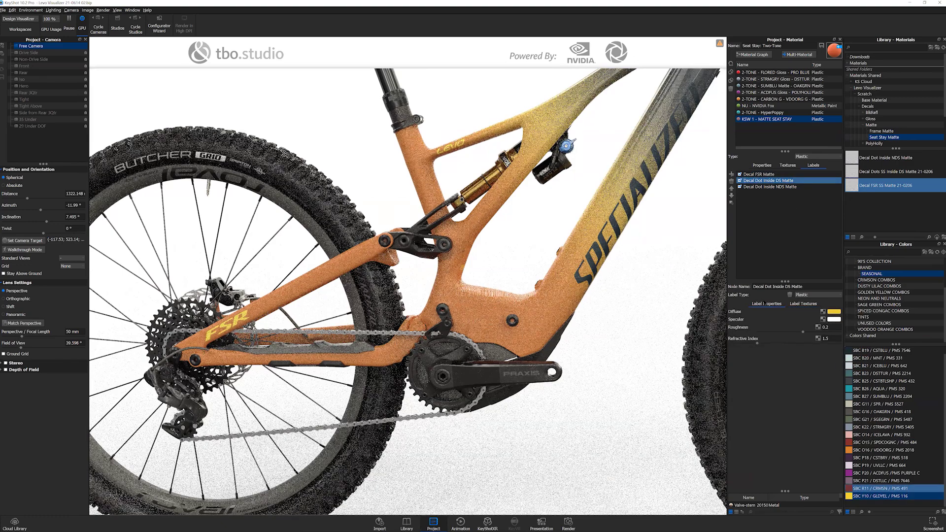
pyautogui.click(770, 187)
pyautogui.click(767, 304)
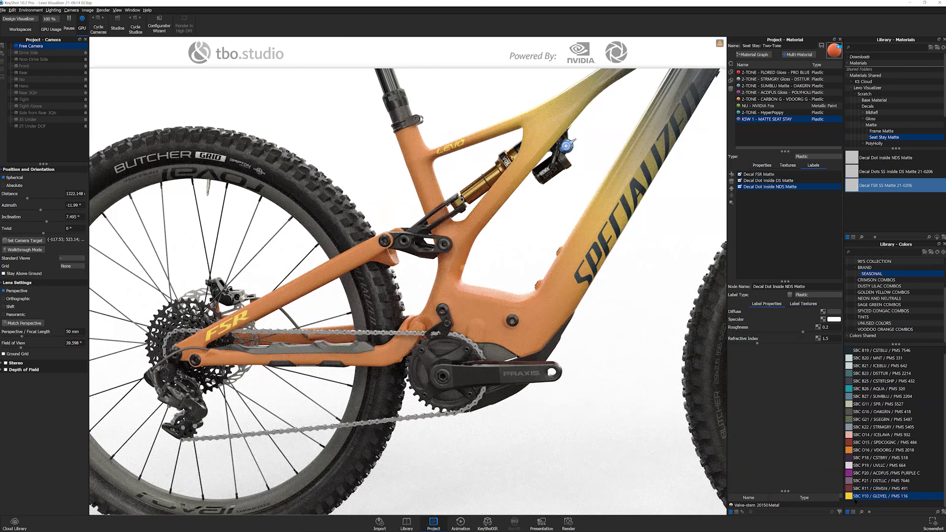
pyautogui.moveTo(849, 495); pyautogui.dragTo(834, 312)
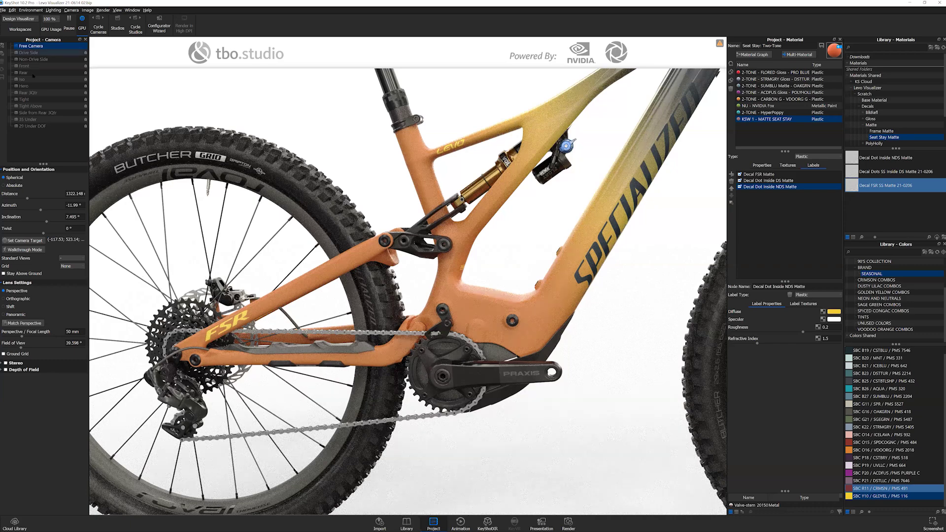
# Review the finished bike colors through the saved cameras from Drive Side to 35 Under.
pyautogui.press('Down')
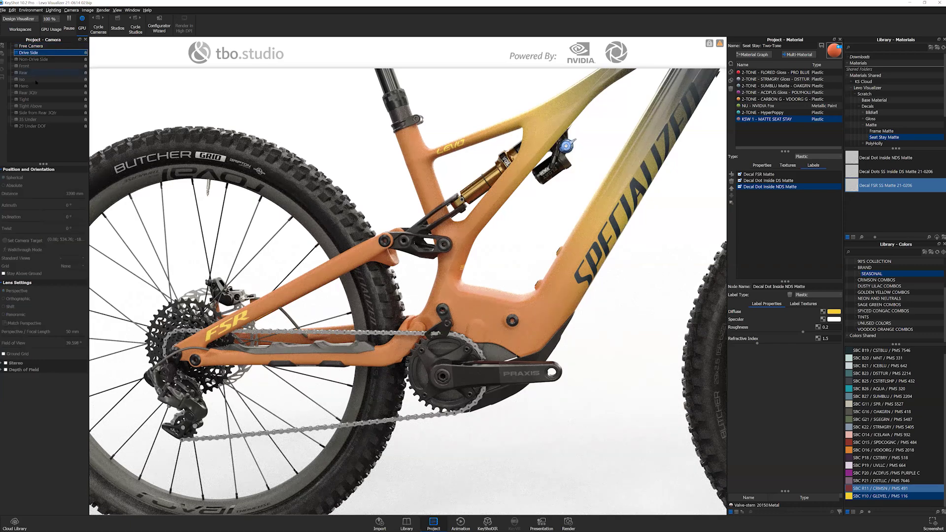
pyautogui.press('Down')
pyautogui.press('Down')
pyautogui.press('Down')
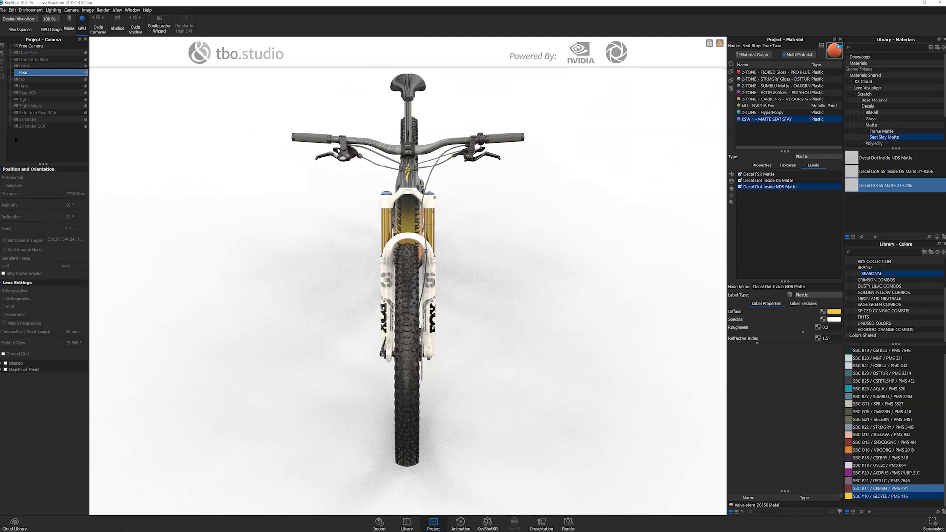
pyautogui.press('Down')
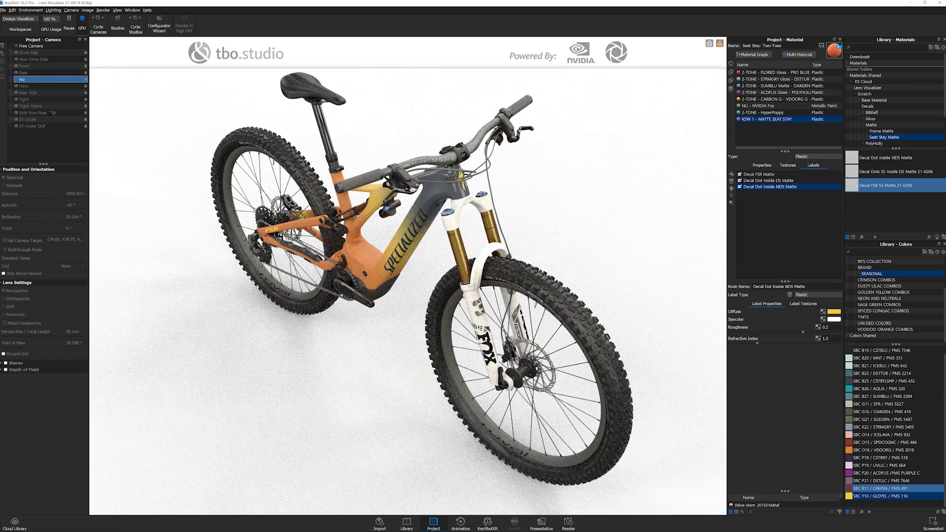
pyautogui.press('Down')
pyautogui.press('Down')
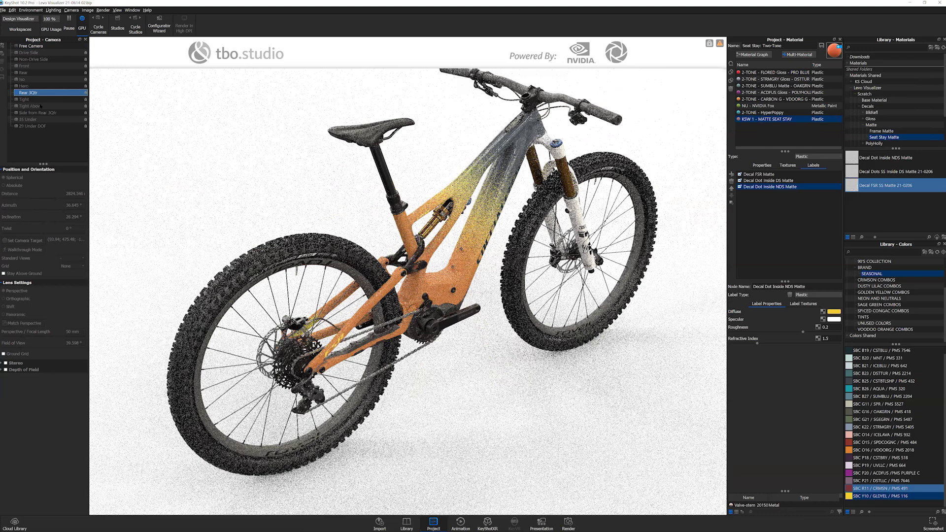
pyautogui.press('Down')
pyautogui.press('Down')
pyautogui.press('Down')
pyautogui.press('Down')
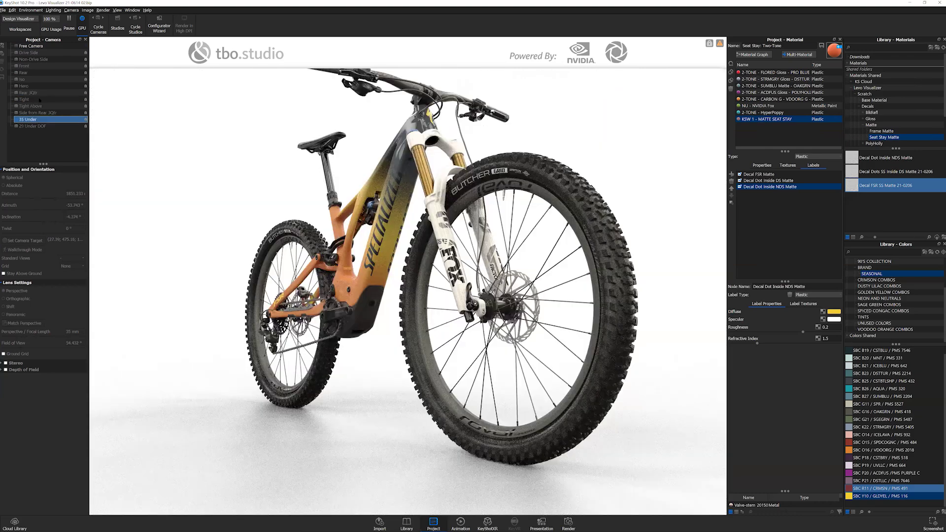
# Show the Side from Rear 3Qtr camera in presentation mode and open the configurator's camera choices.
pyautogui.press('Up')
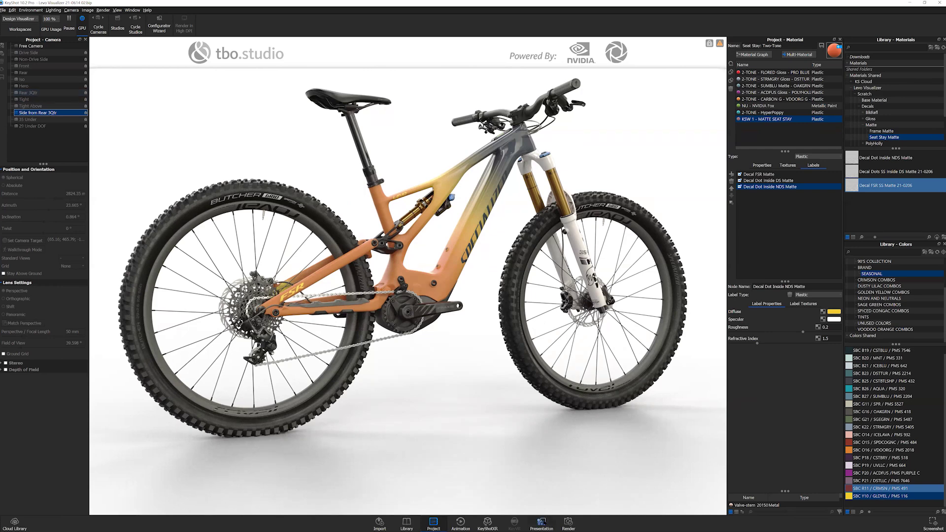
pyautogui.click(541, 522)
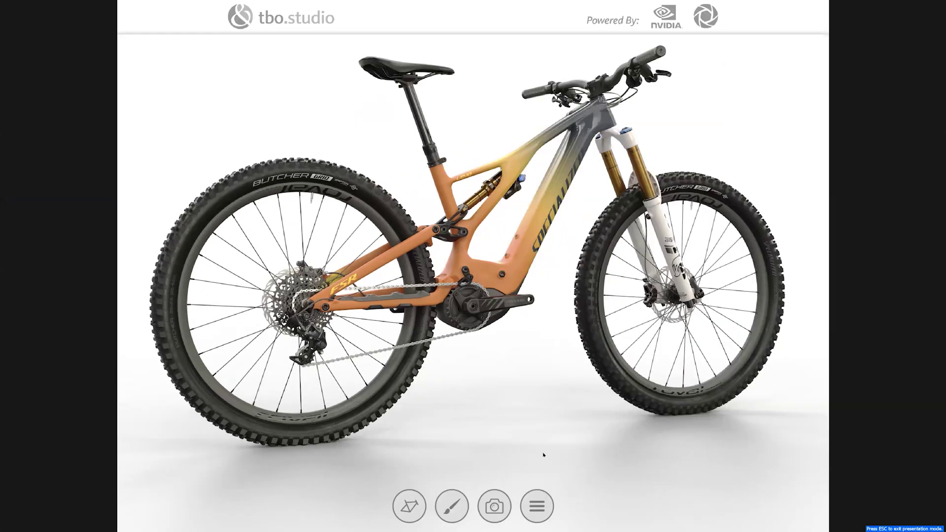
pyautogui.click(487, 508)
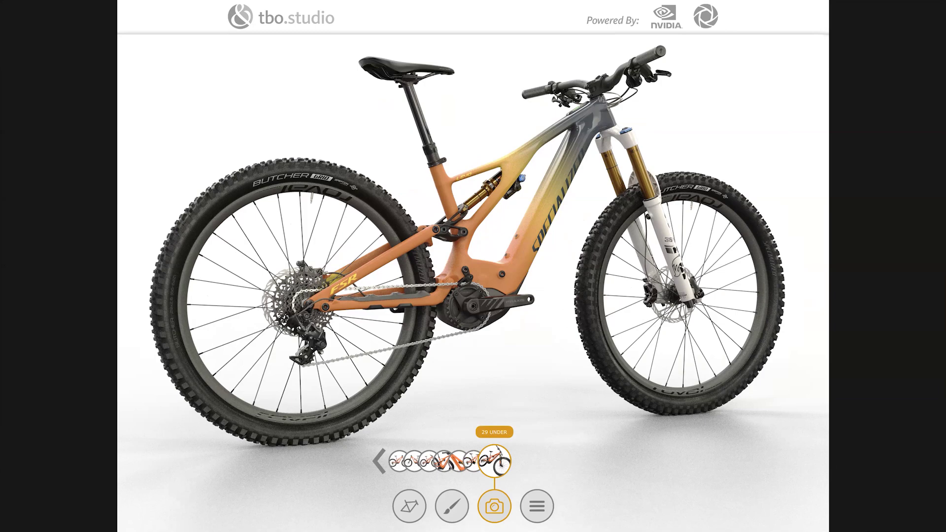
# Present the bike through the configurator's 29 Under and Low Rear 3Qtr cameras.
pyautogui.click(492, 462)
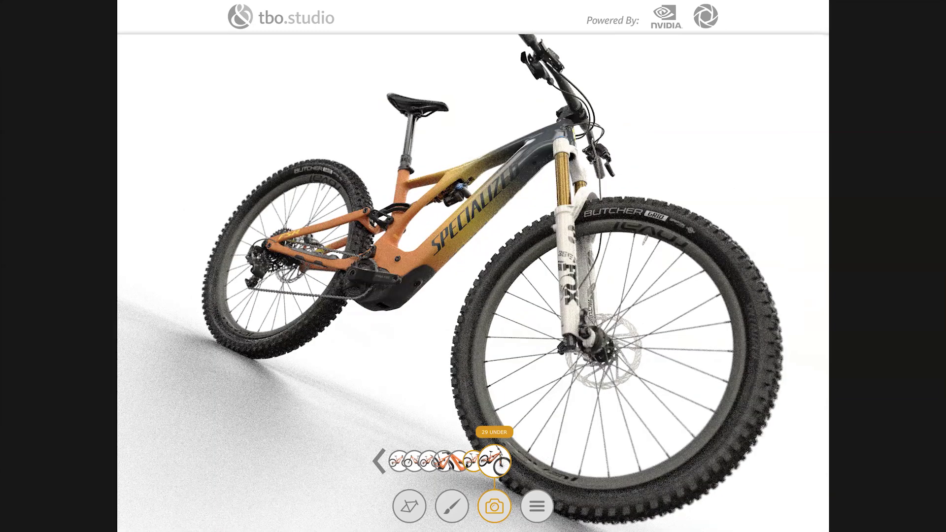
pyautogui.click(468, 464)
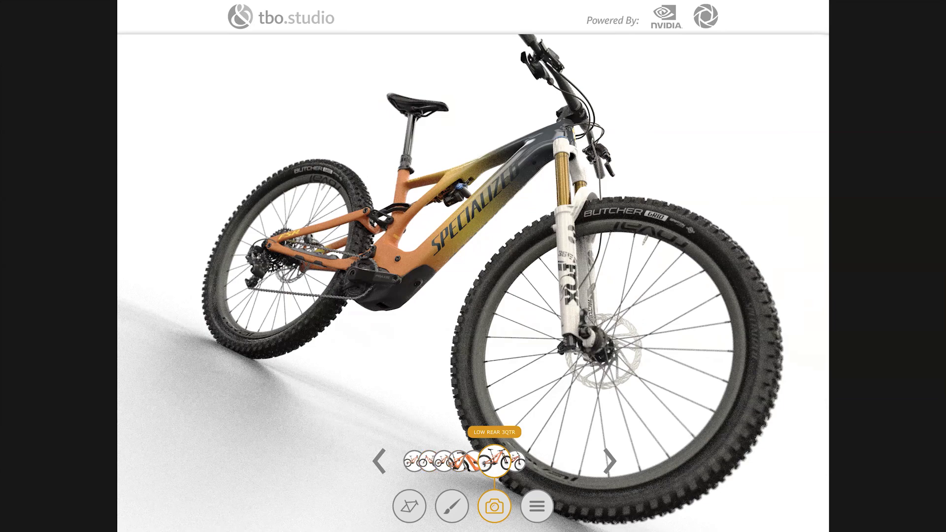
pyautogui.click(494, 462)
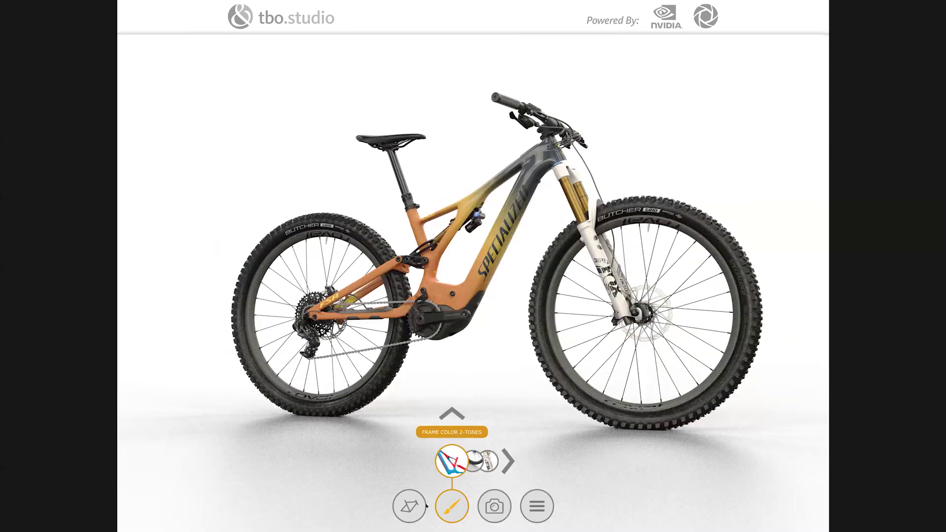
# Set the fork color to Limited Flat Grey in the configurator.
pyautogui.press('Right')
pyautogui.press('Right')
pyautogui.press('Up')
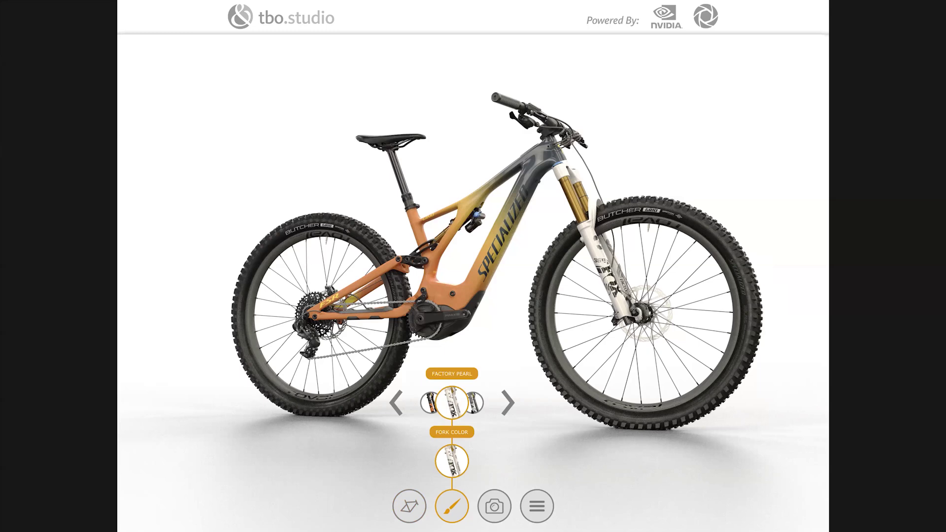
pyautogui.click(474, 407)
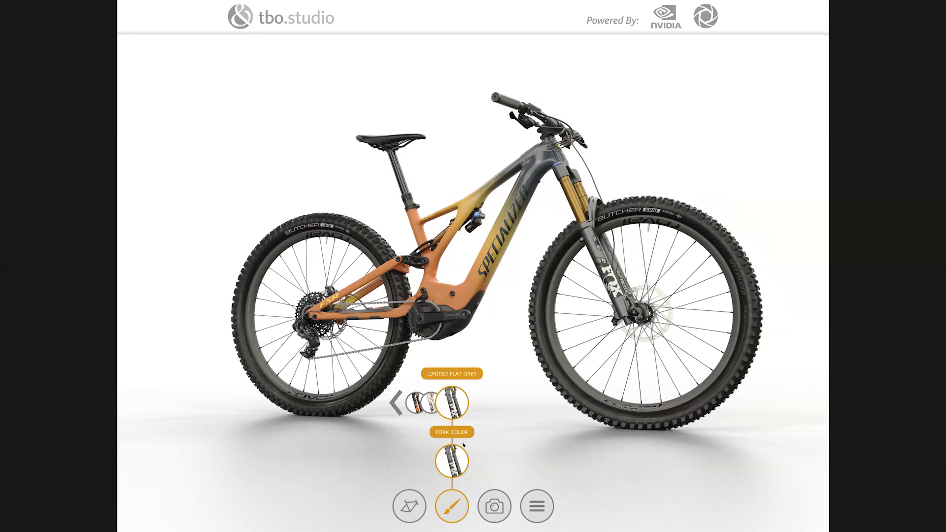
pyautogui.click(452, 506)
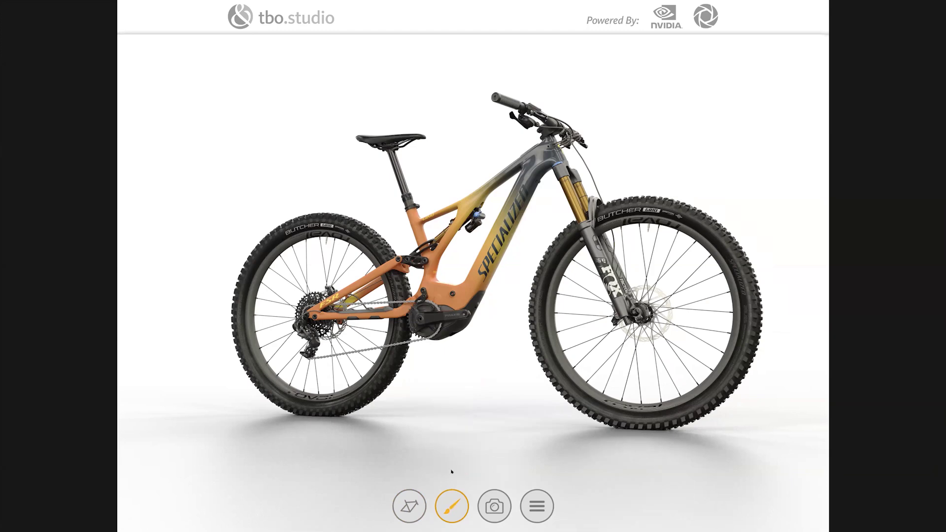
# Try the Aluminum Charcoal rims, and set the rims to Carbon Charcoal.
pyautogui.moveTo(452, 446)
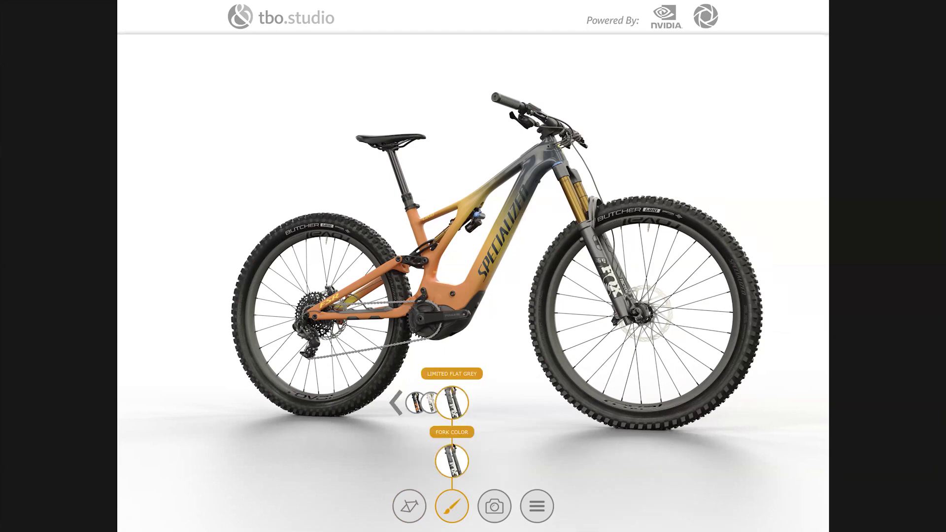
pyautogui.click(452, 464)
pyautogui.click(431, 468)
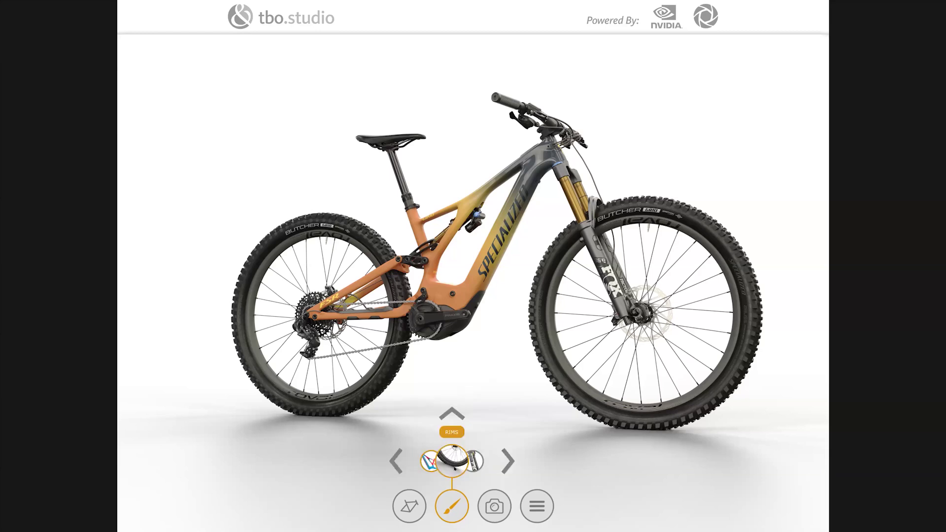
pyautogui.click(449, 415)
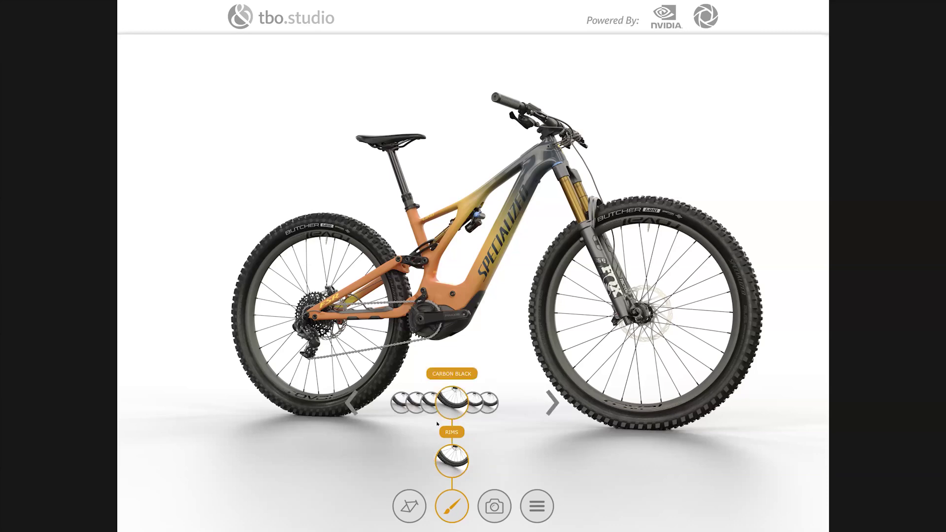
pyautogui.click(490, 406)
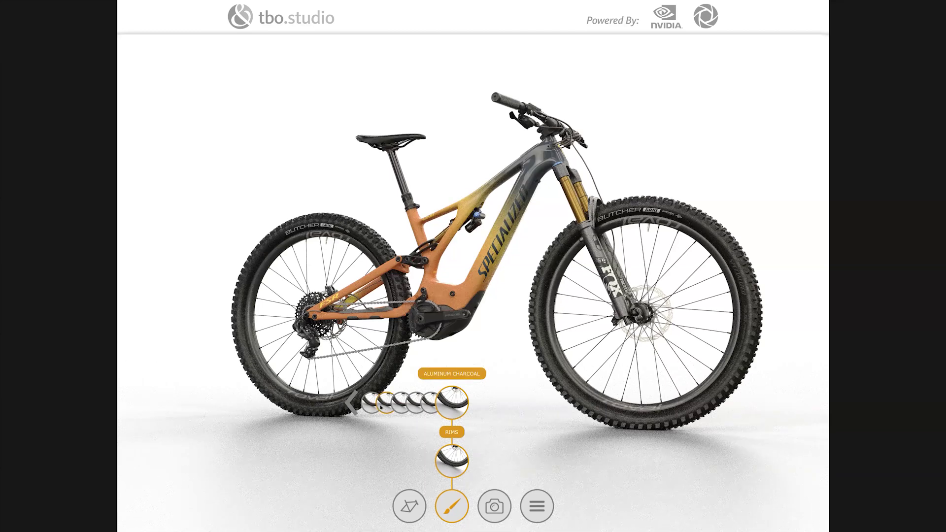
pyautogui.click(401, 407)
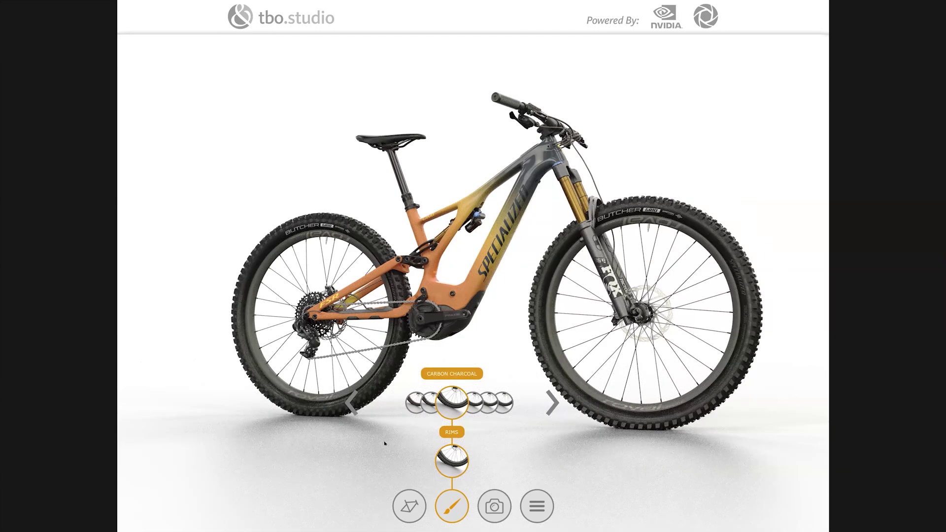
# Try the Pro Blue Flored G G and Carbon VDOORG G G two-tone frame colors, and set the frame to Carbon Polyholly M.
pyautogui.click(409, 510)
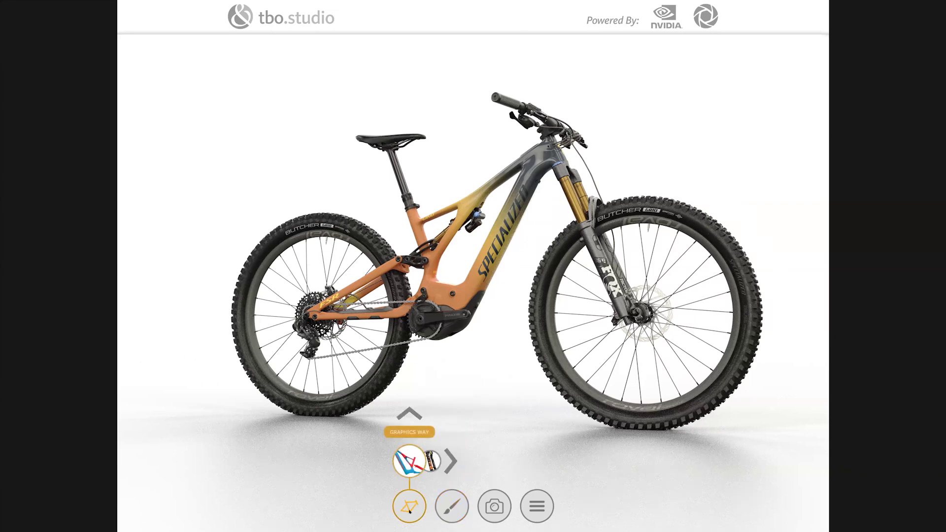
pyautogui.click(452, 506)
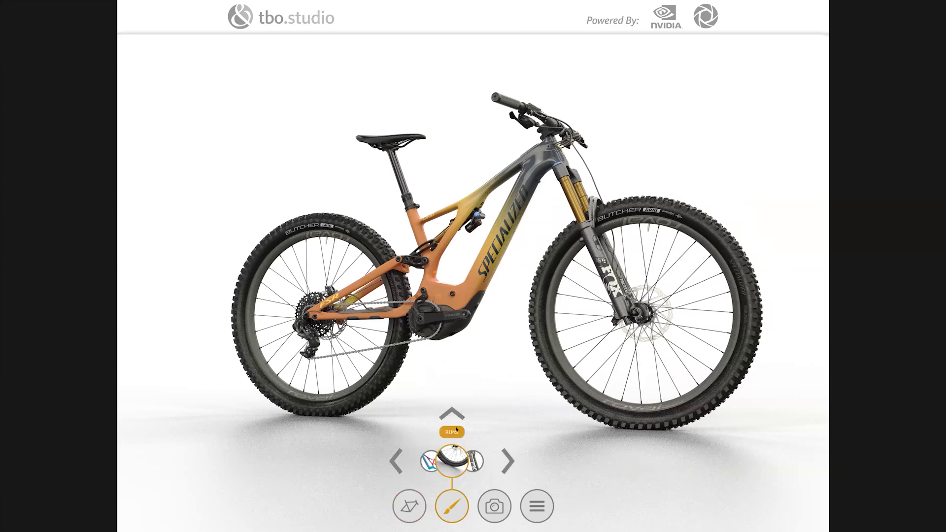
pyautogui.click(427, 462)
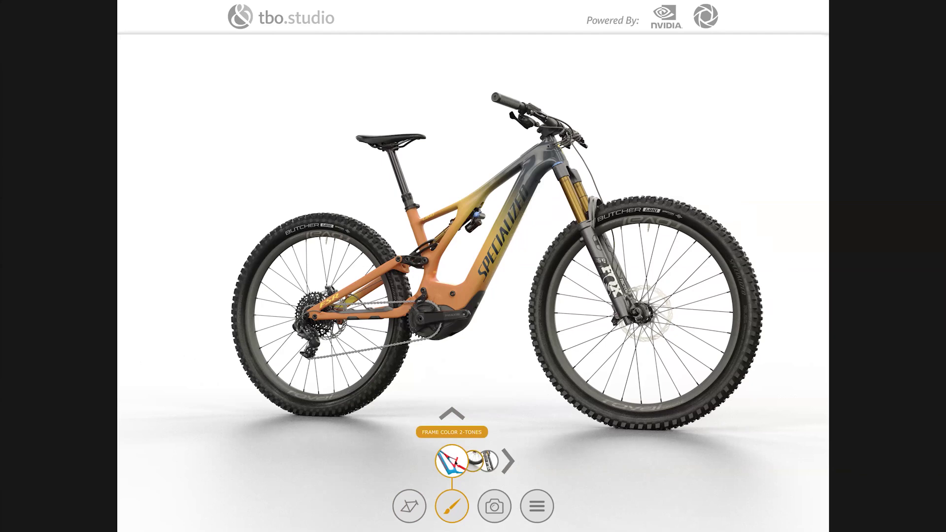
pyautogui.click(456, 463)
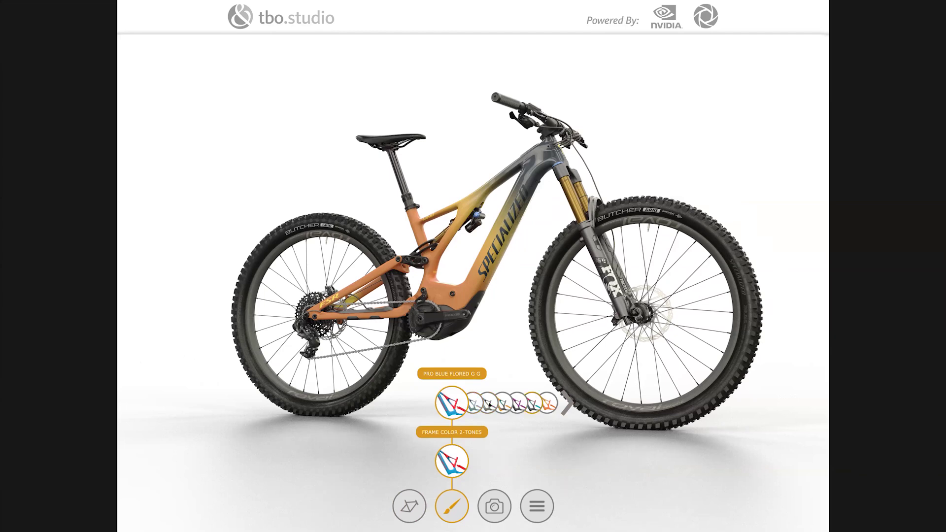
pyautogui.click(472, 405)
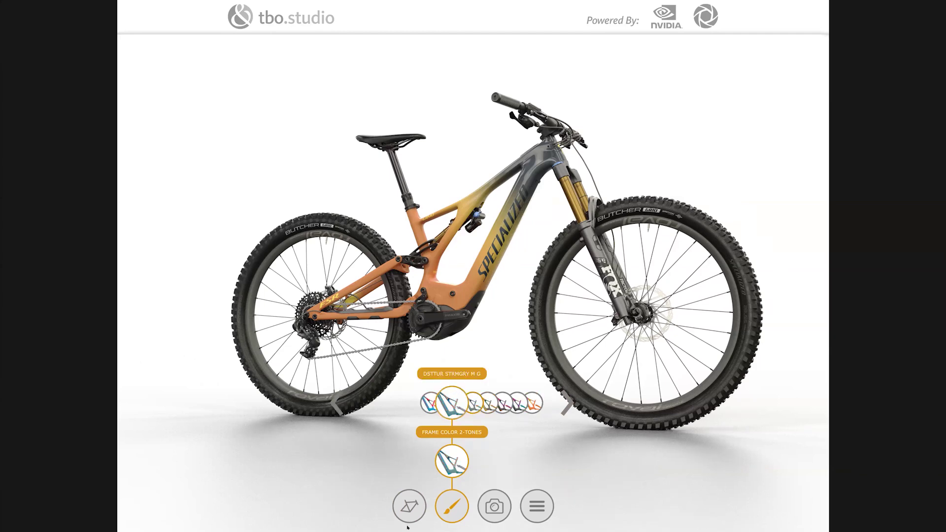
pyautogui.click(428, 404)
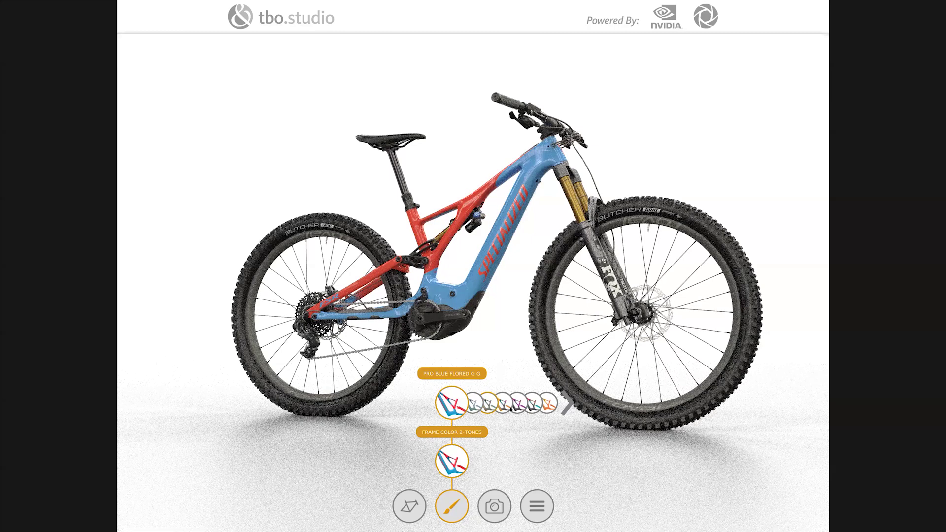
pyautogui.click(481, 404)
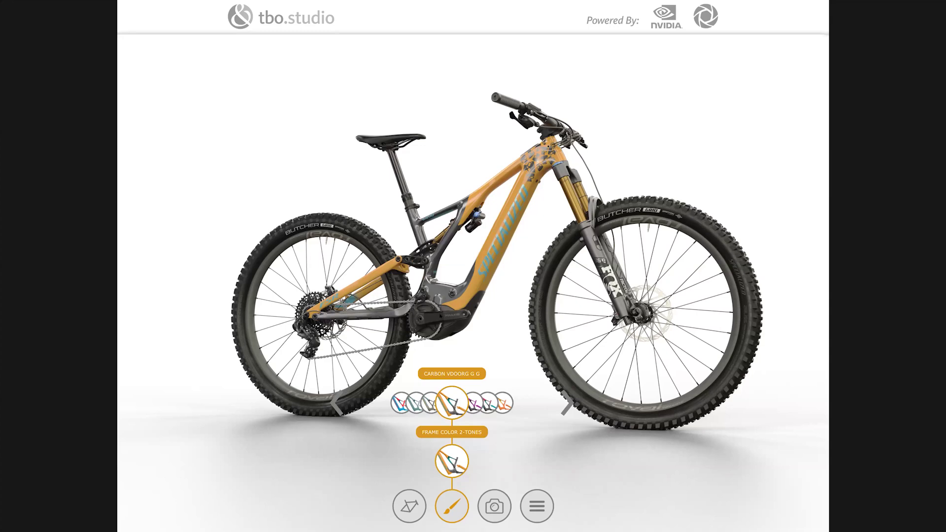
pyautogui.click(473, 404)
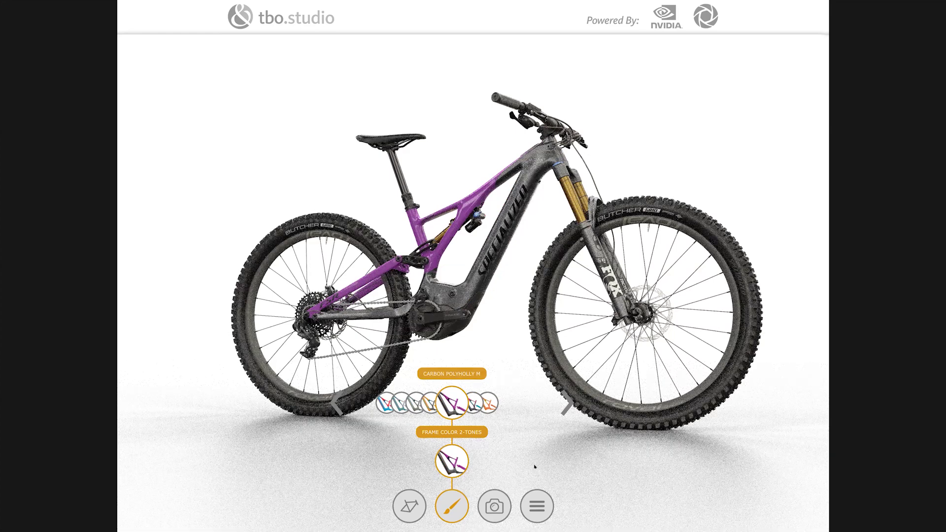
# Review the two-tone bike through the Tight, Hero, Tight Above and Rear 3Qtr cameras, ending on the Tight camera.
pyautogui.click(482, 494)
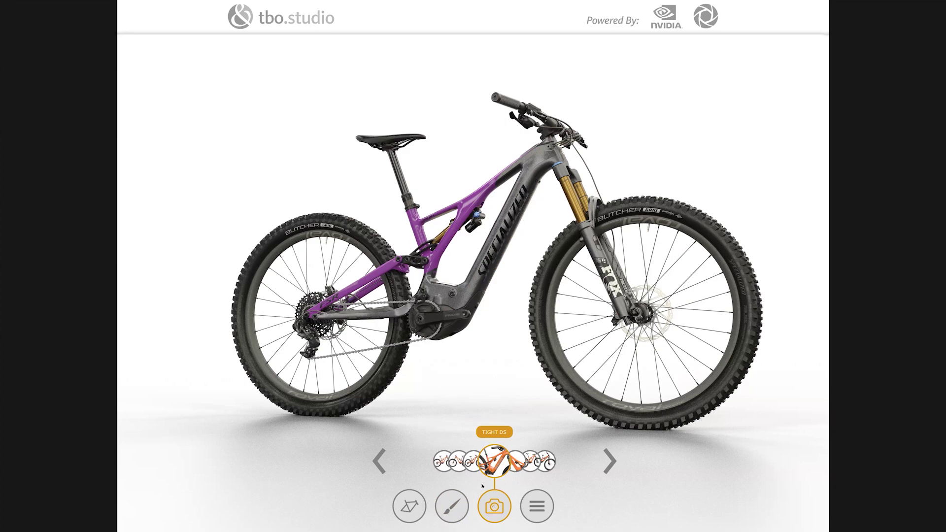
pyautogui.click(487, 464)
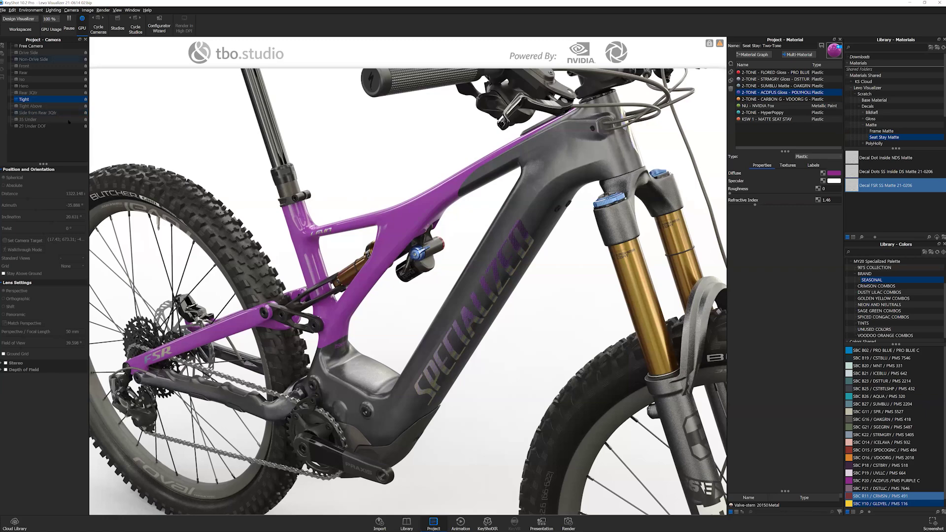
pyautogui.click(31, 86)
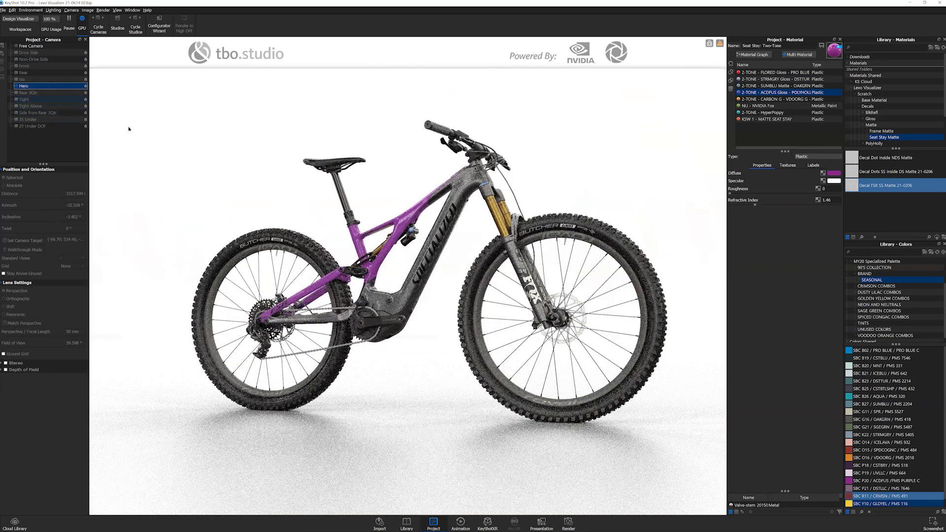
pyautogui.click(34, 106)
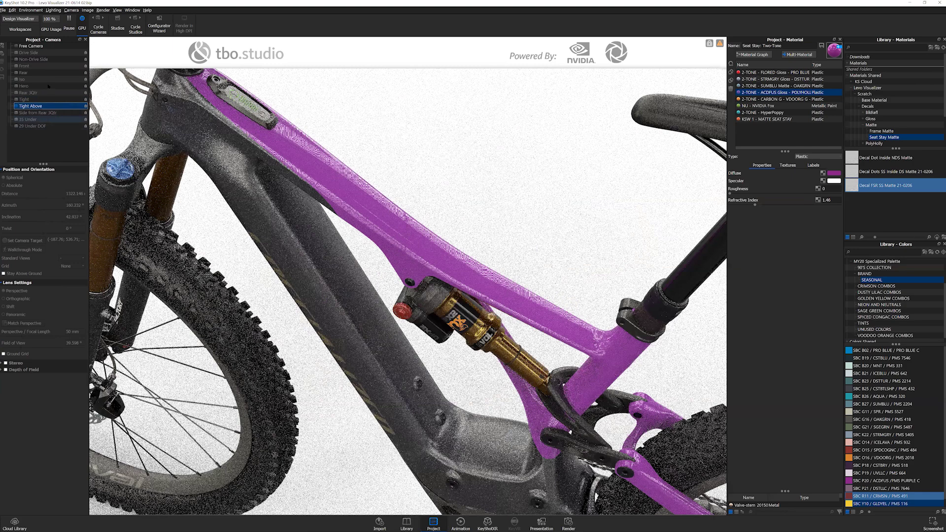
pyautogui.click(48, 86)
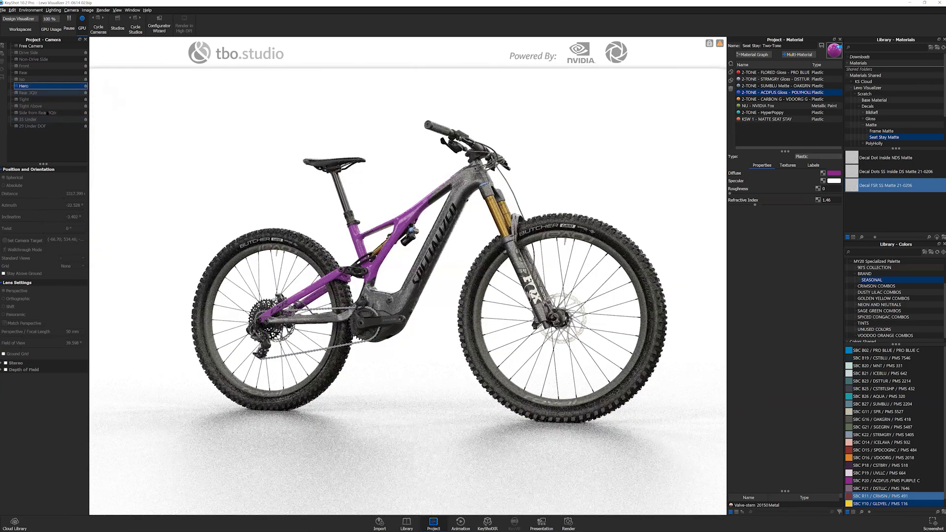
pyautogui.press('Down')
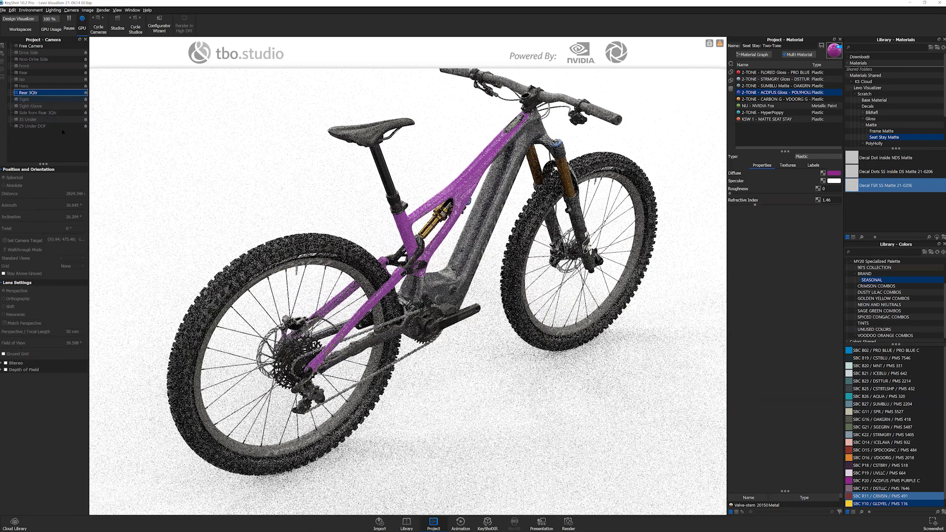
pyautogui.press('Down')
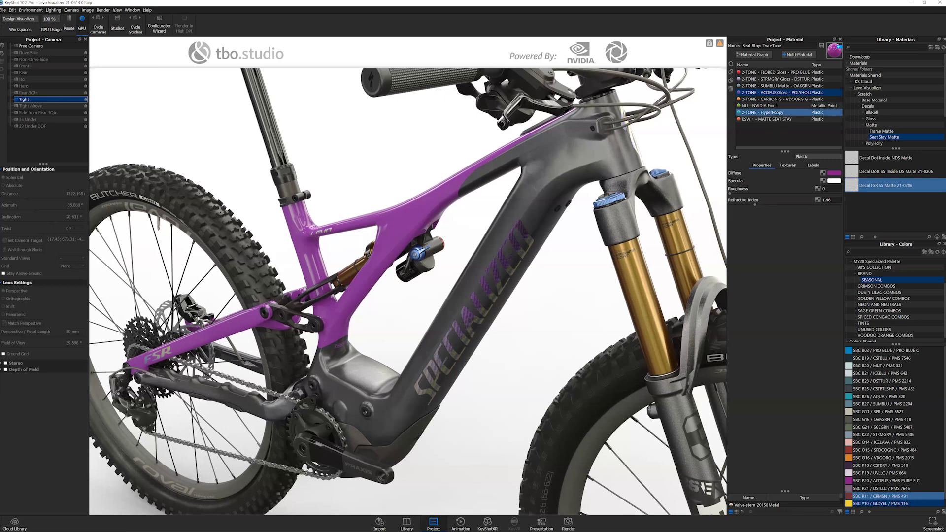
# Compare the seat stay's SUMBLU Matte and ACDFUS Gloss two-tone variants, and open the frame's two-tone material for inspection.
pyautogui.click(778, 86)
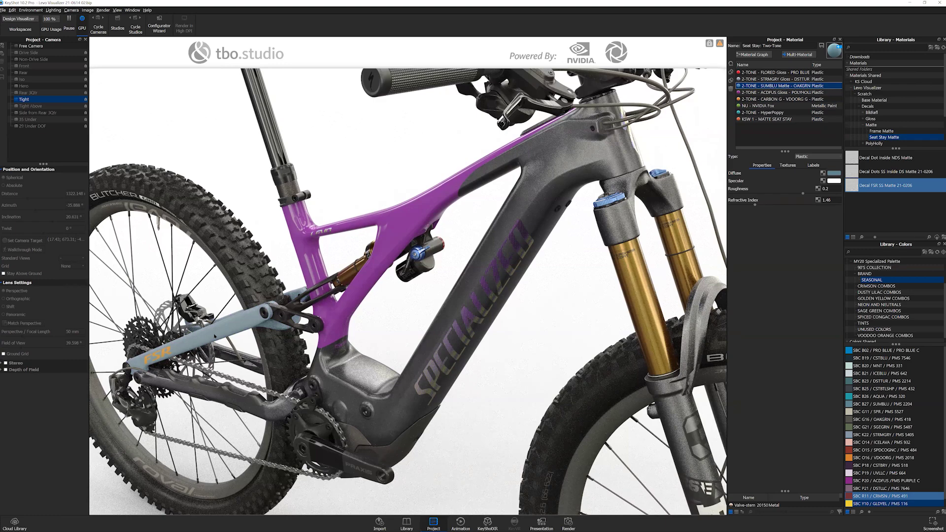
pyautogui.click(775, 93)
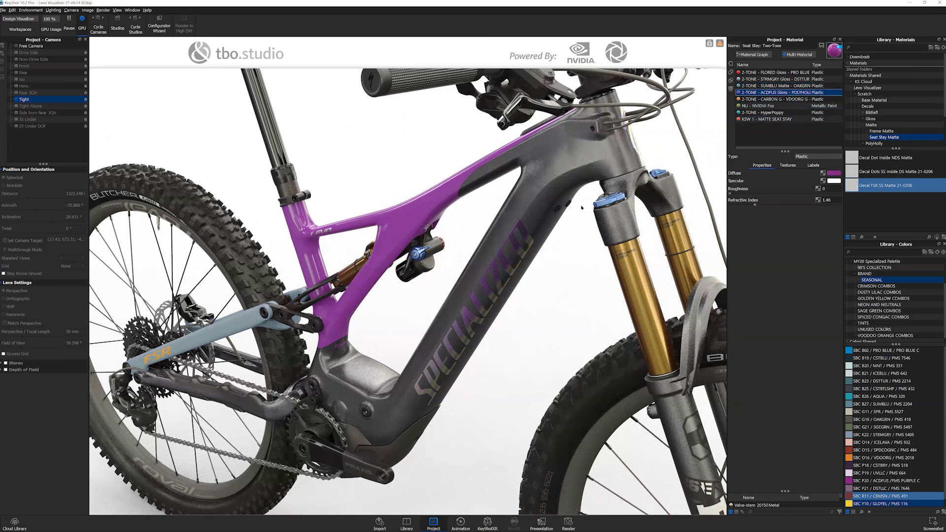
pyautogui.doubleClick(523, 215)
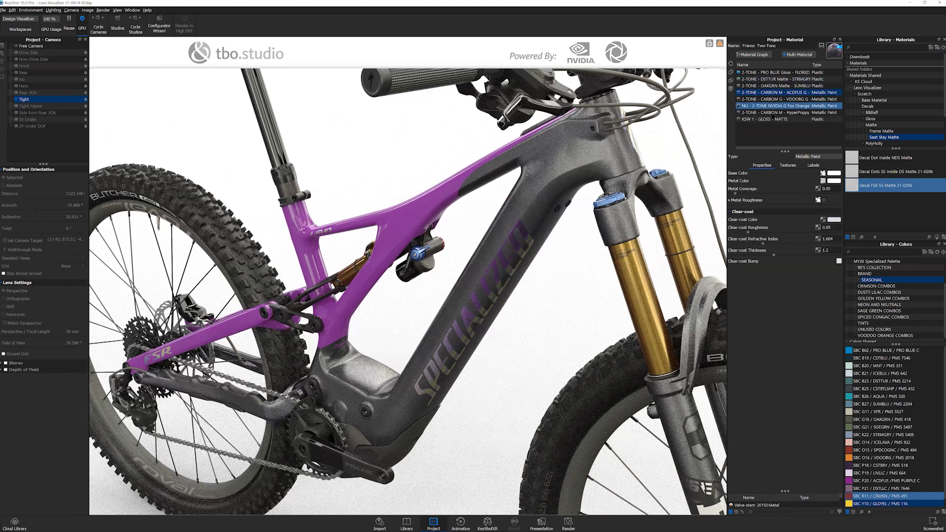
pyautogui.keyDown('ctrl'); pyautogui.click(771, 98); pyautogui.keyUp('ctrl')
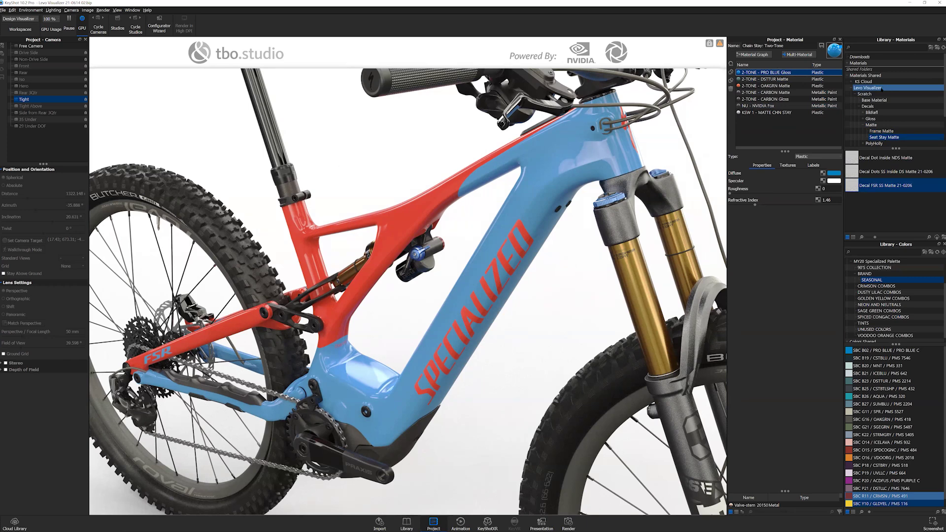
# Browse the shared library's Base Material, Frame Graphic Accent and Gloss decal materials.
pyautogui.click(888, 100)
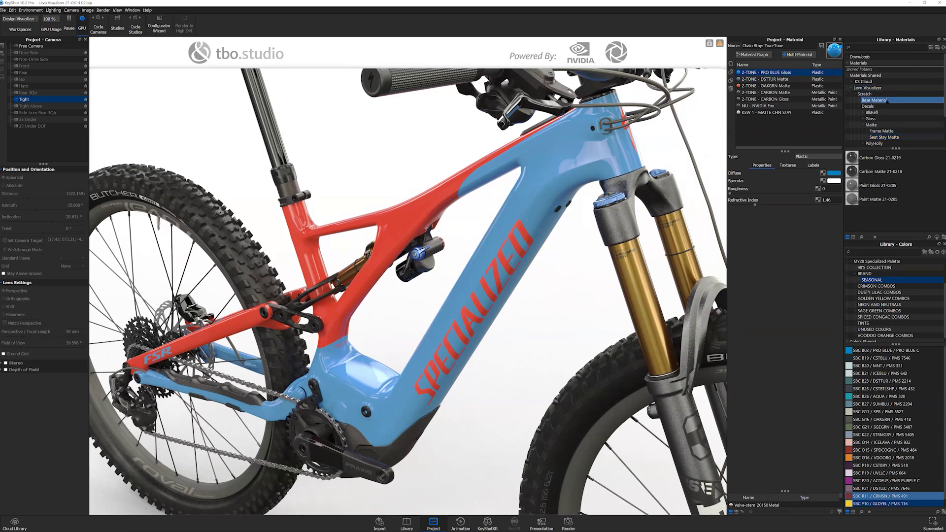
pyautogui.click(879, 159)
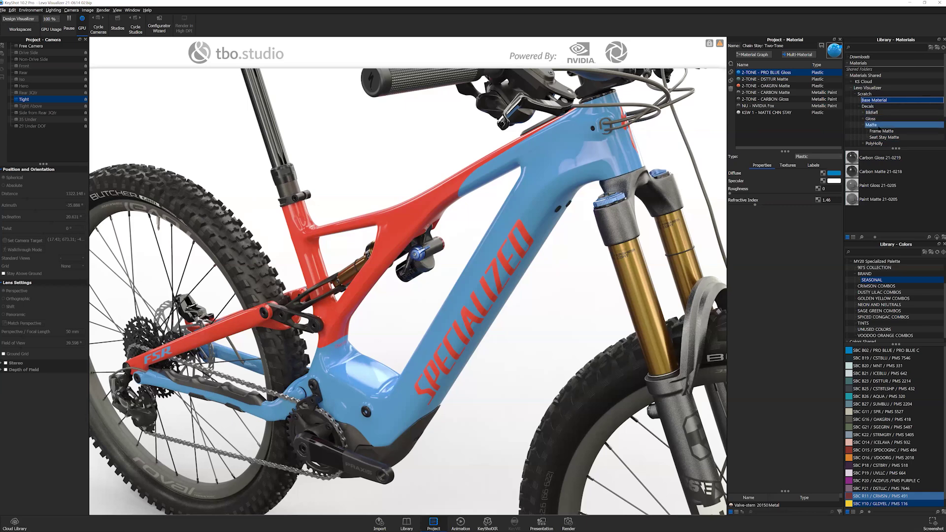
pyautogui.scroll(-1, 877, 133)
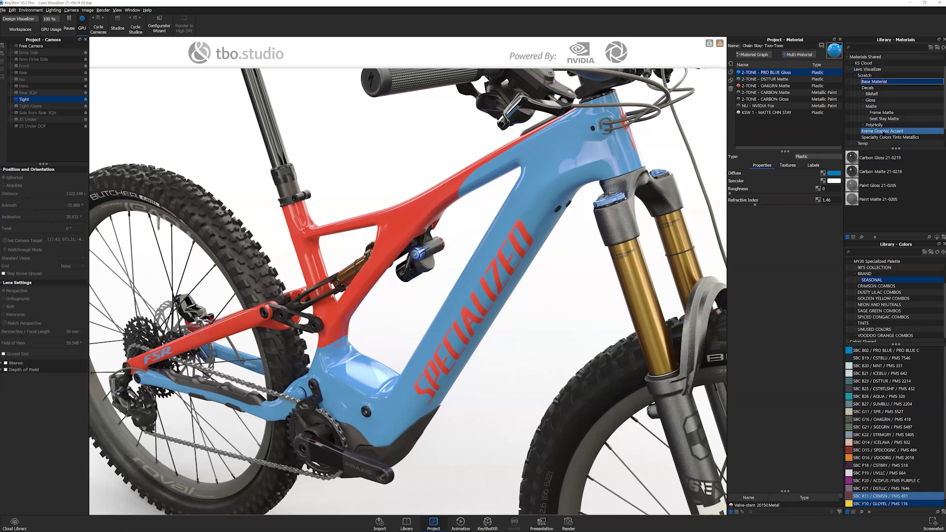
pyautogui.click(882, 131)
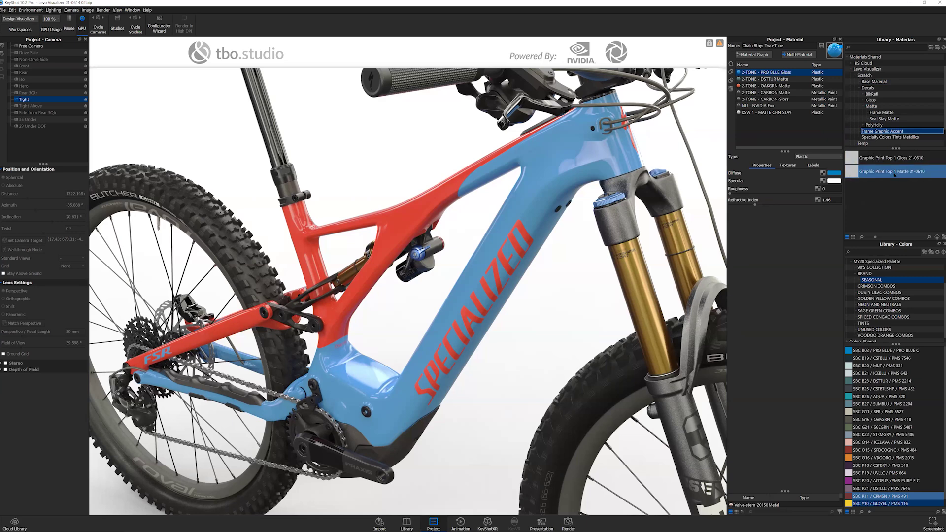
pyautogui.click(871, 100)
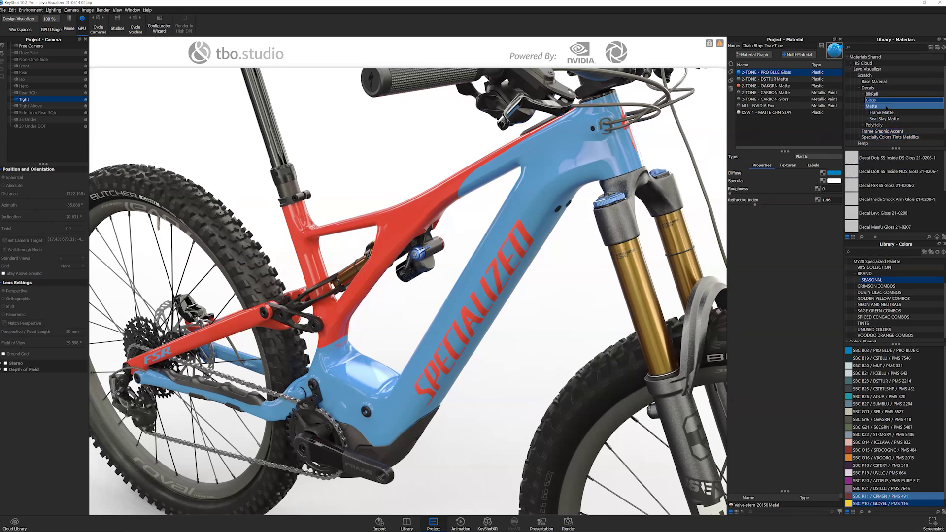
# Browse the library's Matte decal materials and the MY20 Specialized Palette folders, including CRIMSON COMBOS, NEON AND NEUTRALS, UNUSED COLORS and TINTS.
pyautogui.click(871, 106)
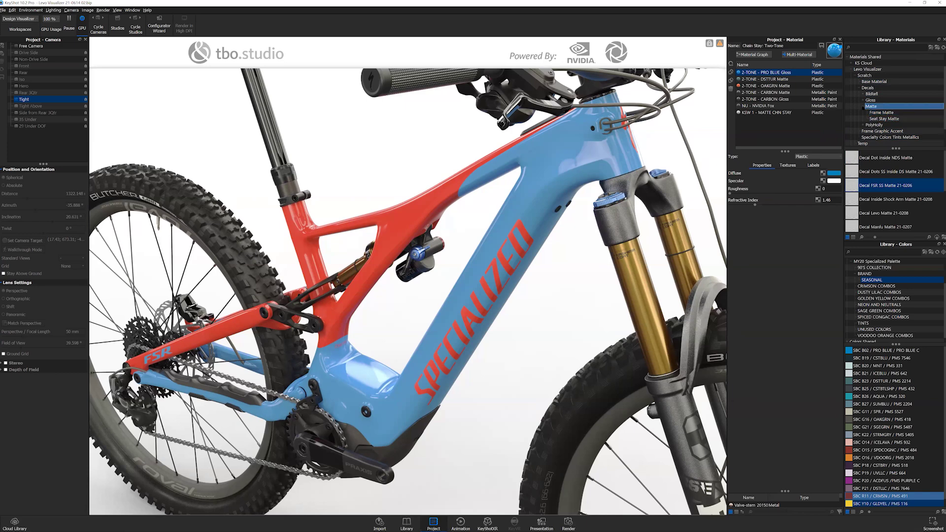
pyautogui.click(862, 106)
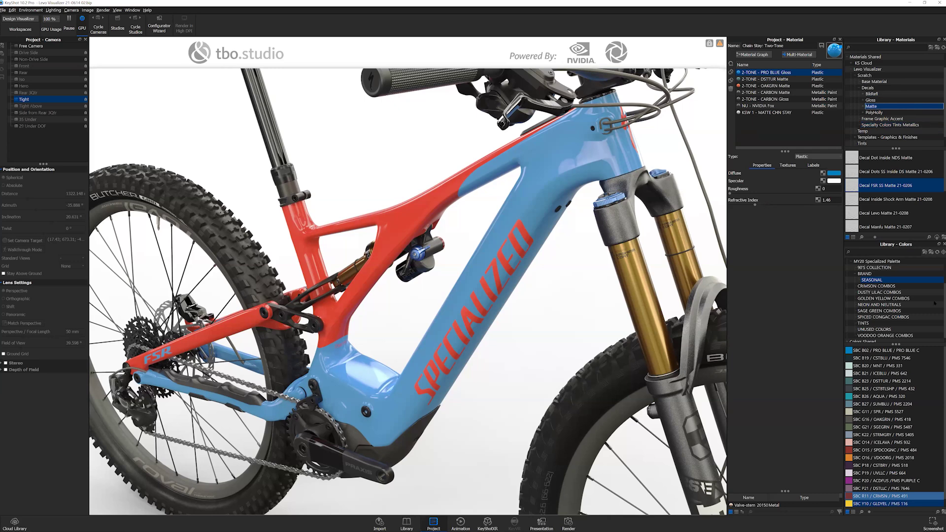
pyautogui.click(864, 287)
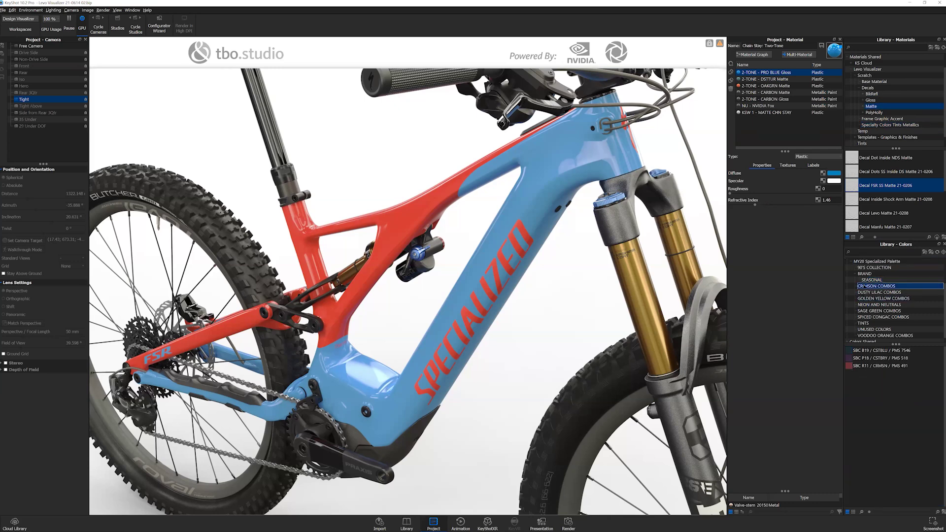
pyautogui.click(863, 300)
pyautogui.click(863, 306)
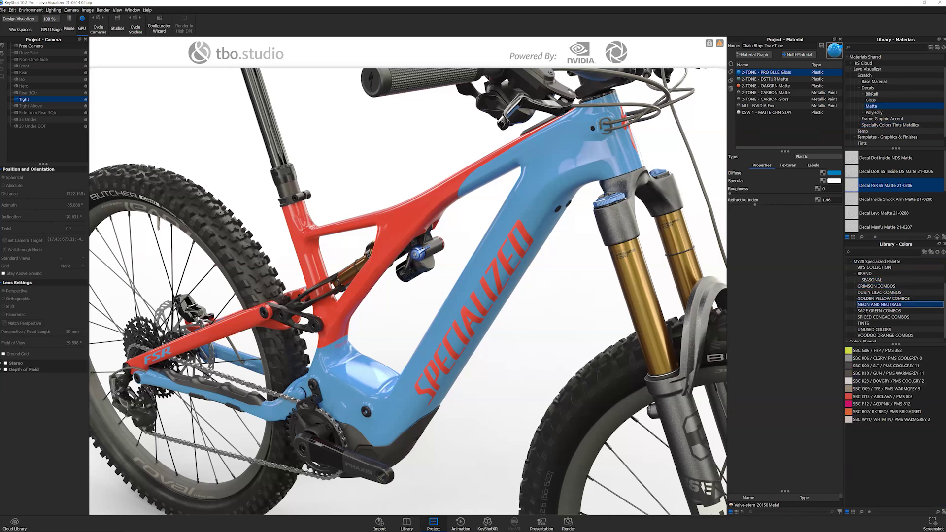
pyautogui.click(862, 311)
pyautogui.click(862, 330)
pyautogui.click(862, 335)
pyautogui.click(862, 330)
pyautogui.click(861, 324)
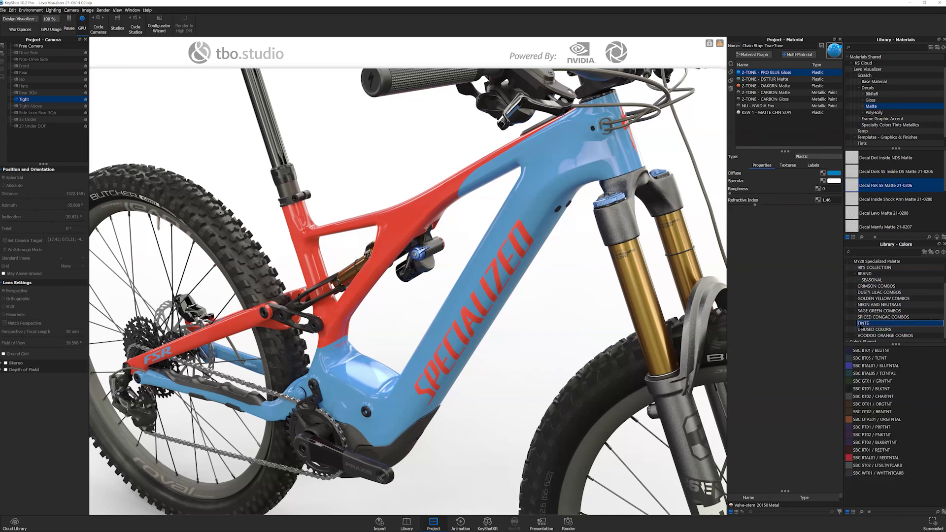
# Examine the MY20 Specialized Palette's TINTS and SPICED CONGAC COMBOS colors together with the SEASONAL set, and look over the other color libraries.
pyautogui.keyDown('ctrl'); pyautogui.click(862, 329); pyautogui.keyUp('ctrl')
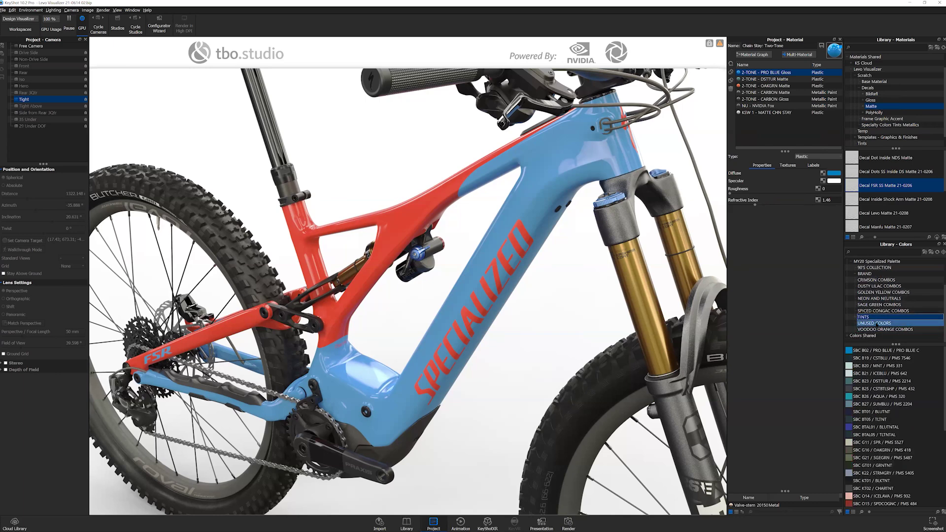
pyautogui.doubleClick(862, 316)
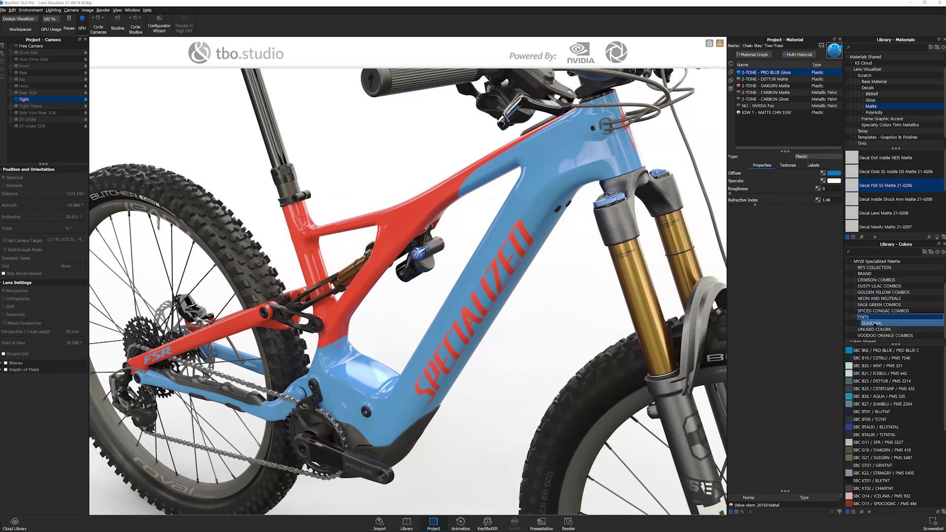
pyautogui.click(874, 318)
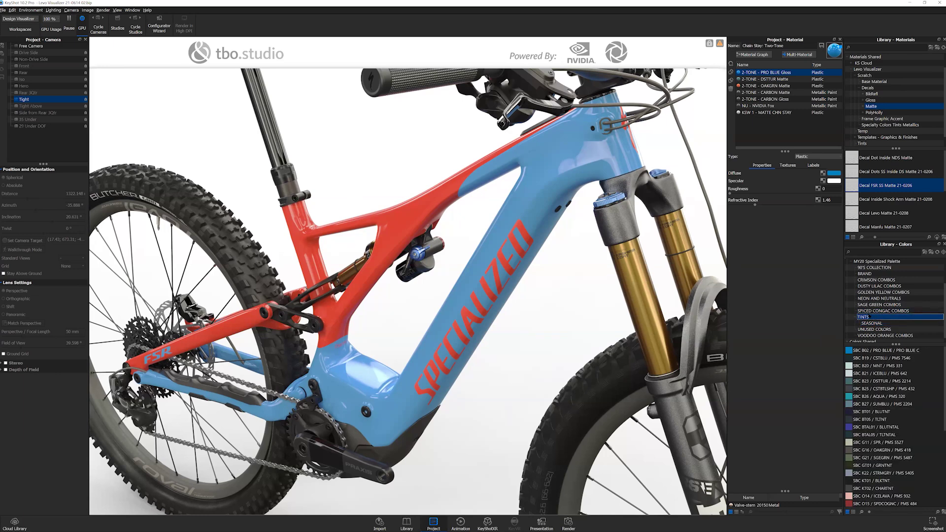
pyautogui.click(871, 312)
pyautogui.keyDown('ctrl'); pyautogui.click(881, 325); pyautogui.keyUp('ctrl')
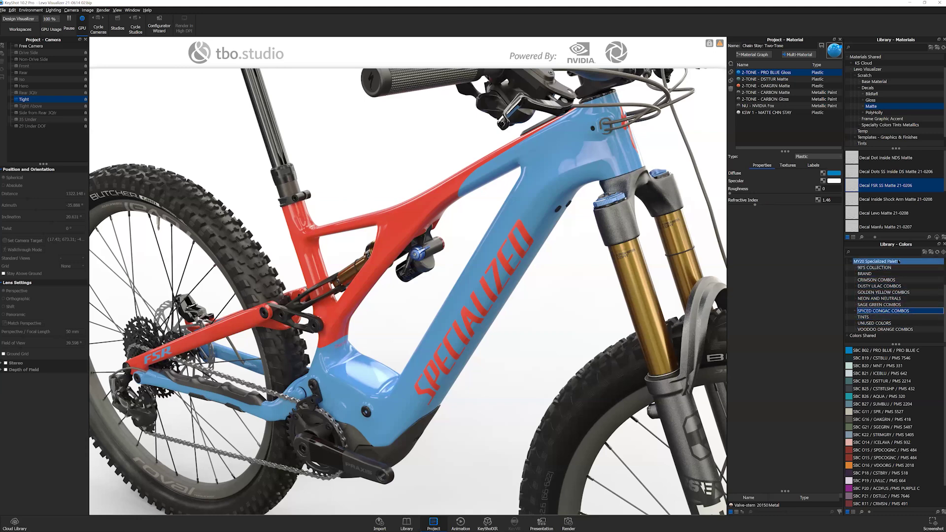
pyautogui.click(899, 295)
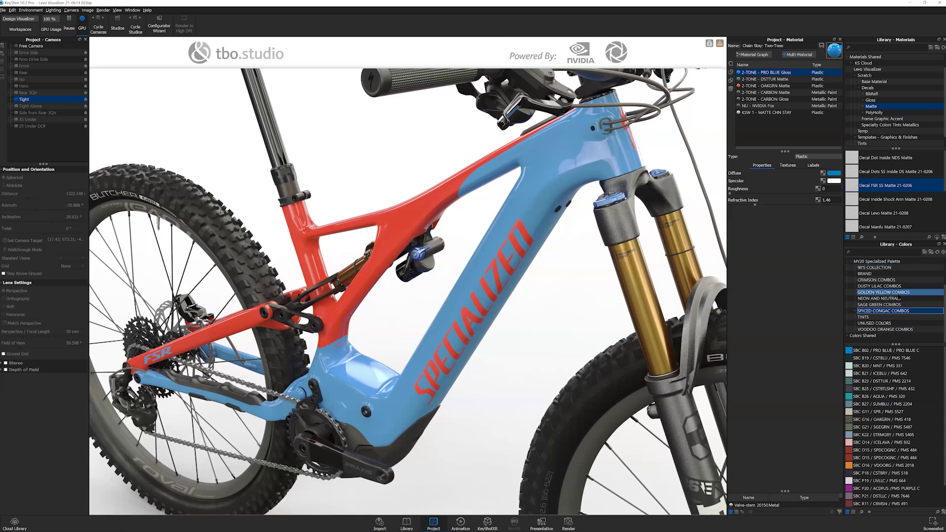
pyautogui.scroll(3, 896, 292)
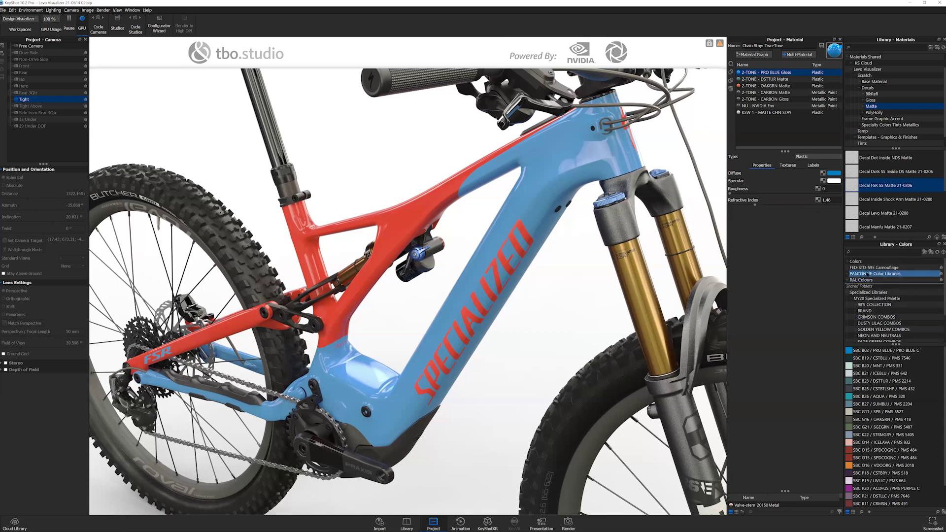
pyautogui.scroll(-3, 873, 284)
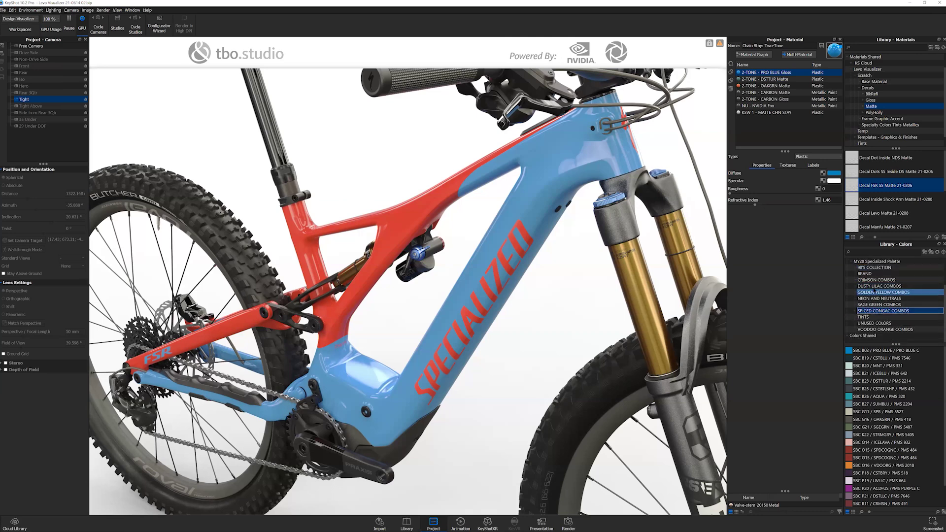
pyautogui.click(884, 298)
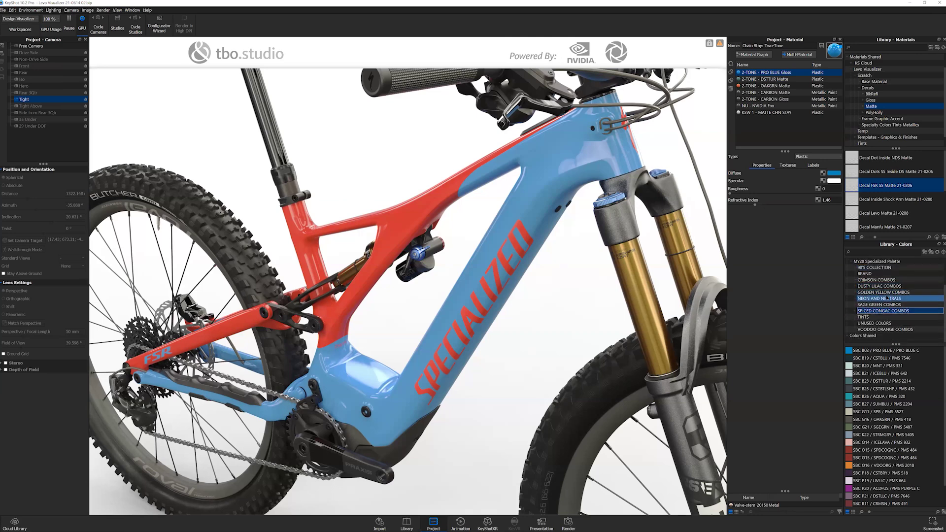
pyautogui.press('Up')
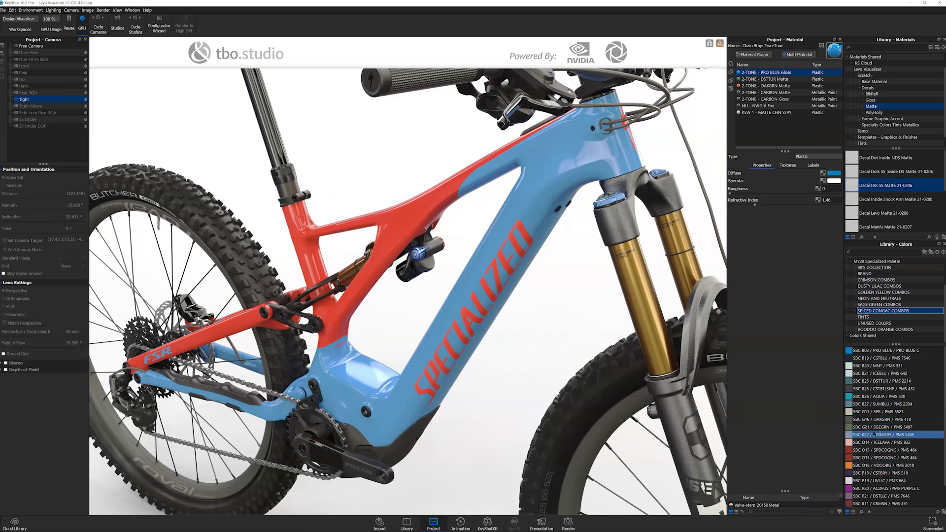
pyautogui.click(882, 419)
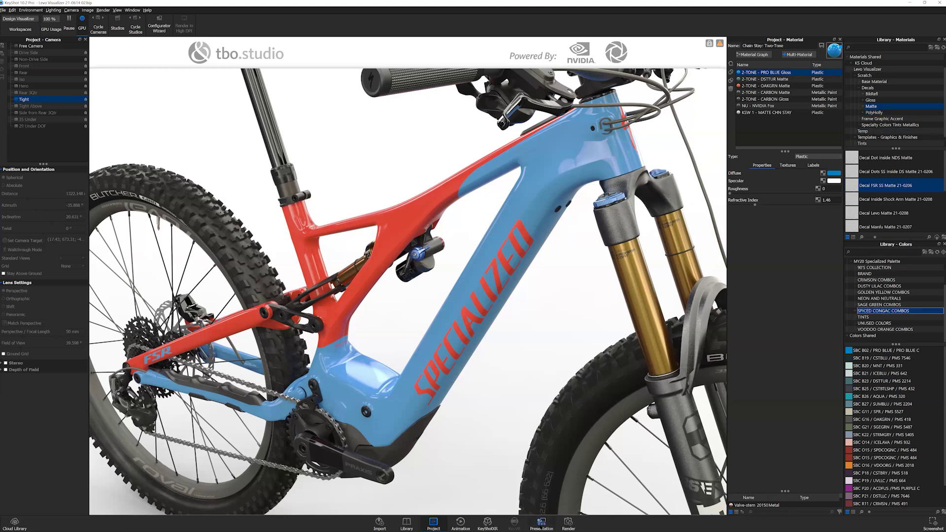
# Turn on the heads-up display over the real-time view and check its entry among the view options.
pyautogui.click(541, 523)
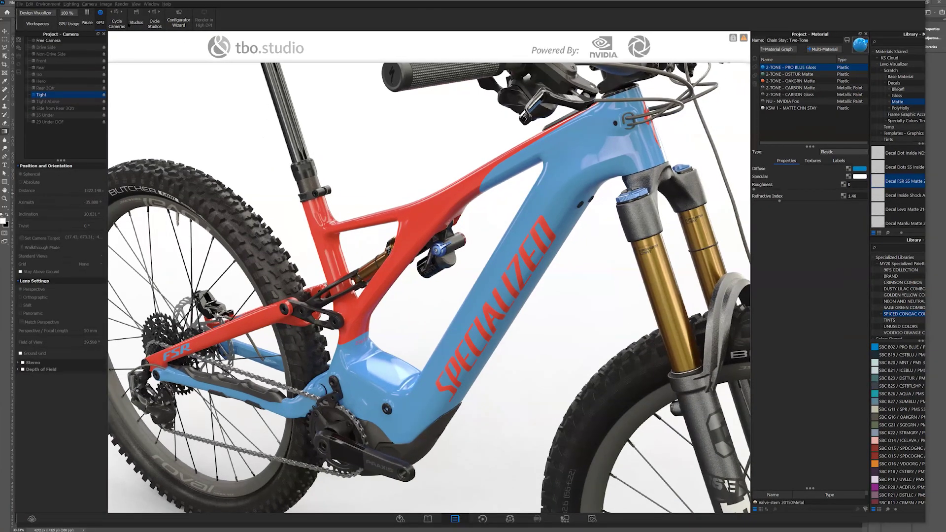
pyautogui.moveTo(117, 9); pyautogui.dragTo(127, 20)
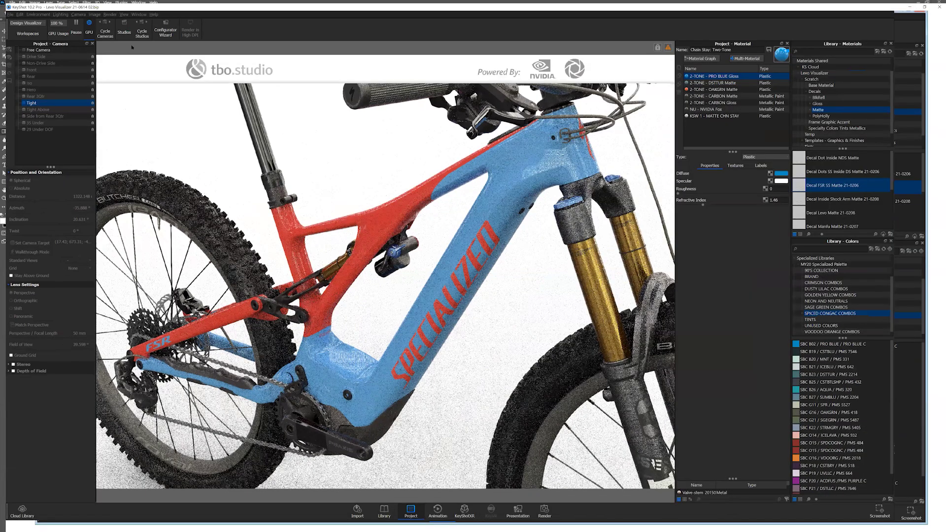
pyautogui.press('h')
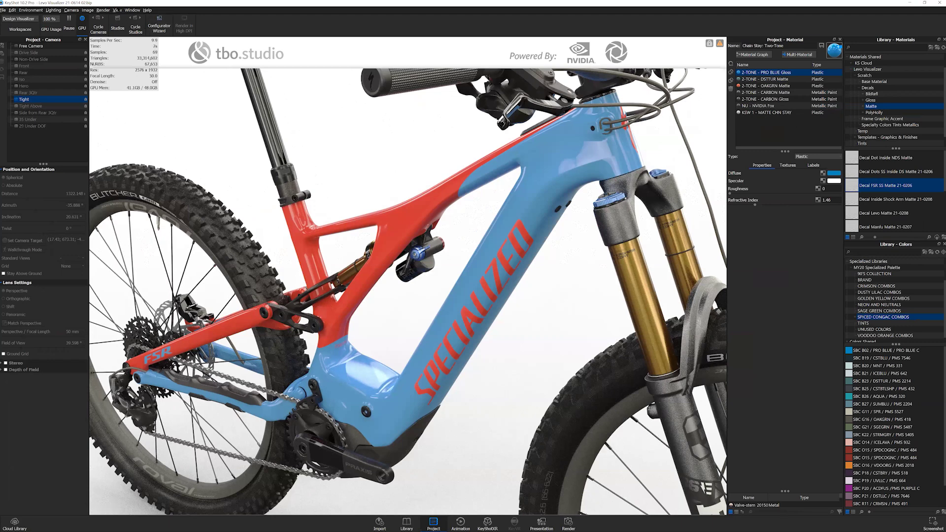
pyautogui.click(119, 10)
pyautogui.click(118, 10)
pyautogui.click(118, 10)
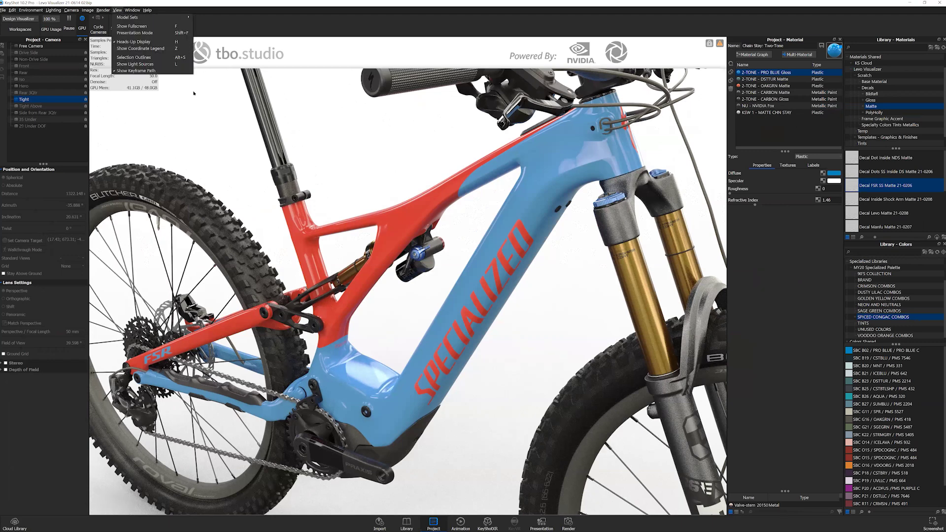
pyautogui.click(194, 93)
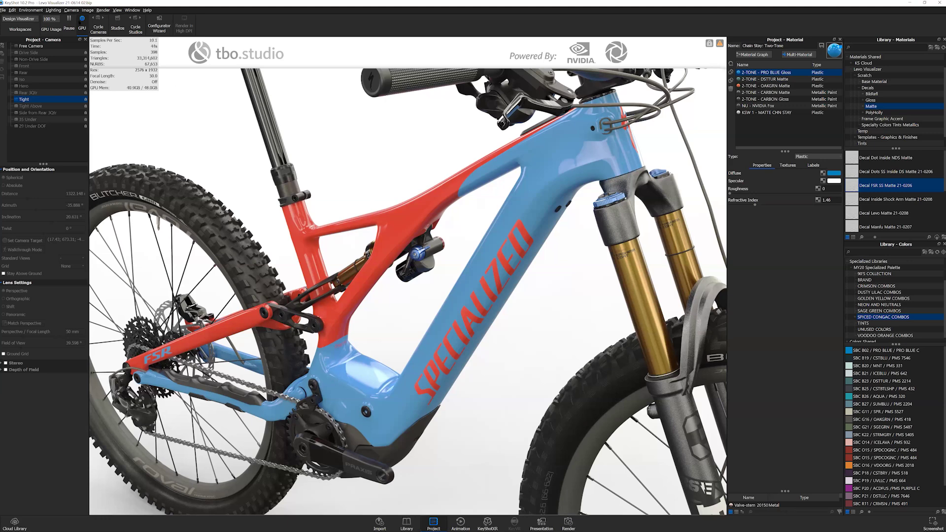
# Try rendering the real-time view with GPU usage at 50 %, and dismiss the GPU Mode message and log window.
pyautogui.click(82, 19)
pyautogui.click(58, 20)
pyautogui.click(57, 33)
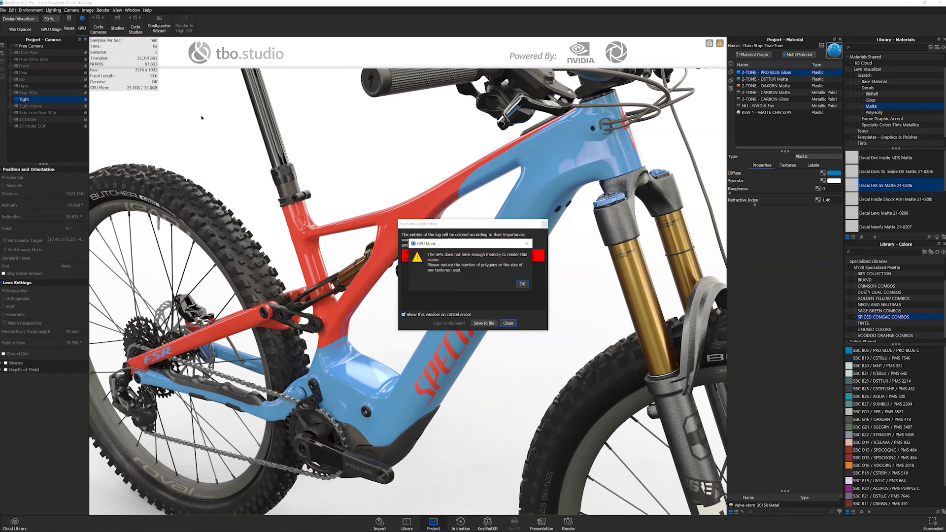
pyautogui.click(523, 284)
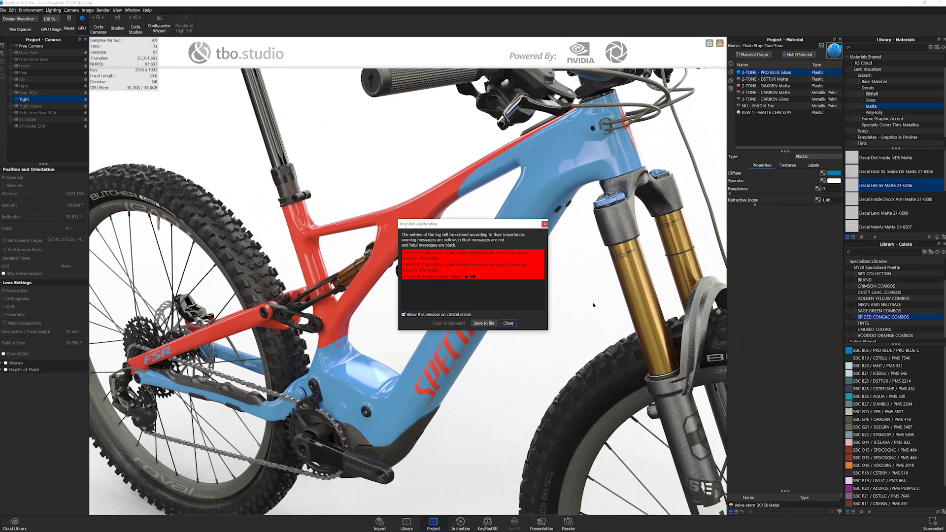
pyautogui.click(508, 324)
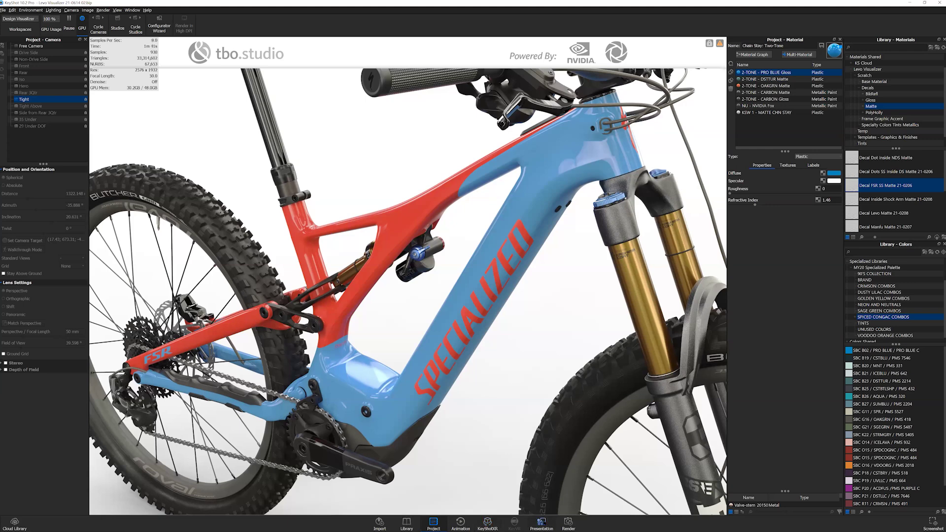
# Enter presentation mode, apply the KSW 1 two-tone frame color, and reopen the Frame Color 2-Tones choices.
pyautogui.hotkey('shift', 'f')
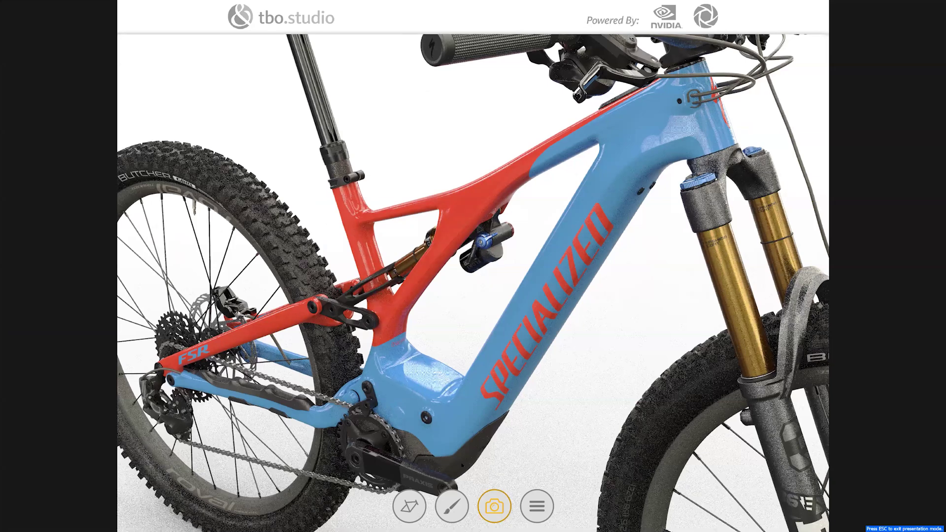
pyautogui.click(452, 506)
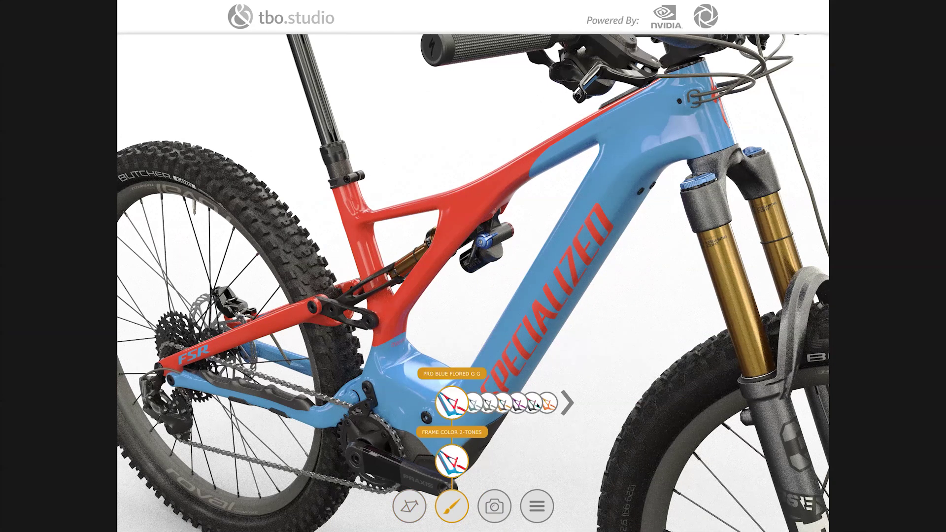
pyautogui.click(548, 411)
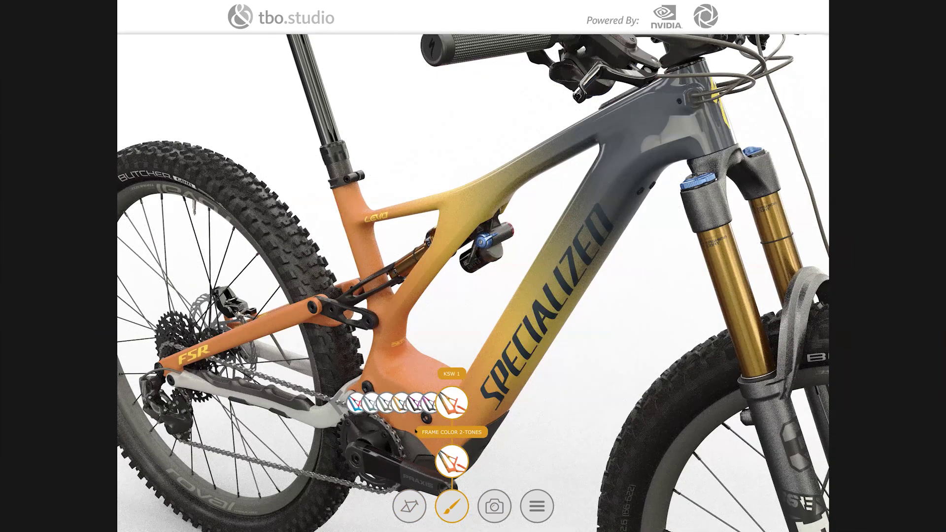
pyautogui.click(452, 462)
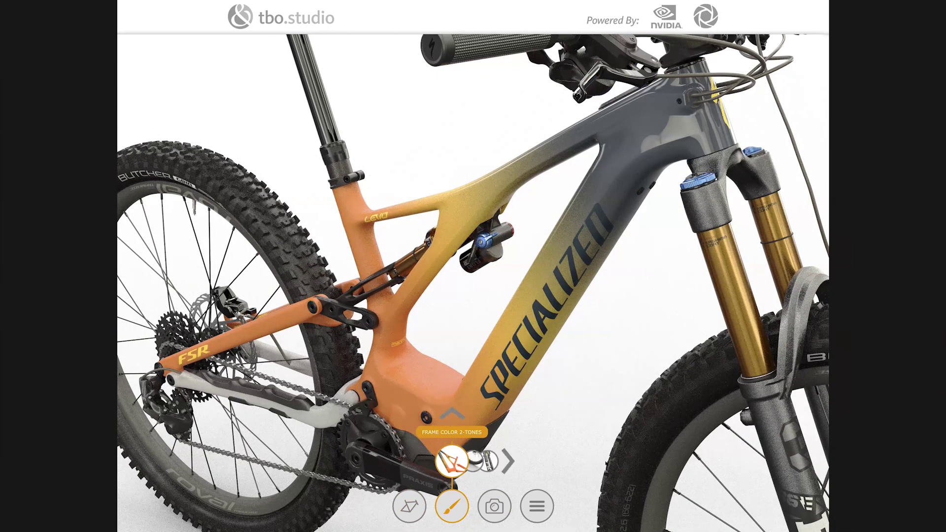
pyautogui.click(450, 463)
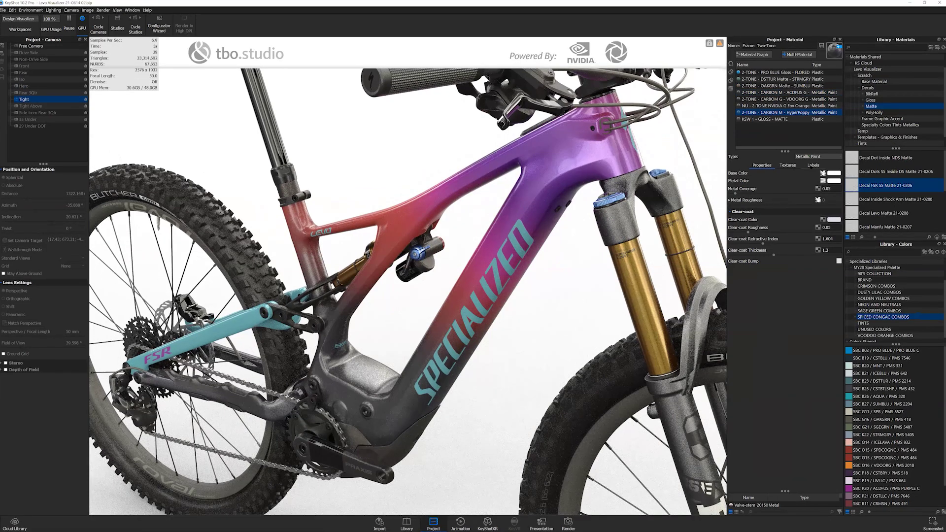
# Inspect the labels of the frame's Carbon M HyperPoppy material, including Over Spray Top, and the material's textures.
pyautogui.click(813, 165)
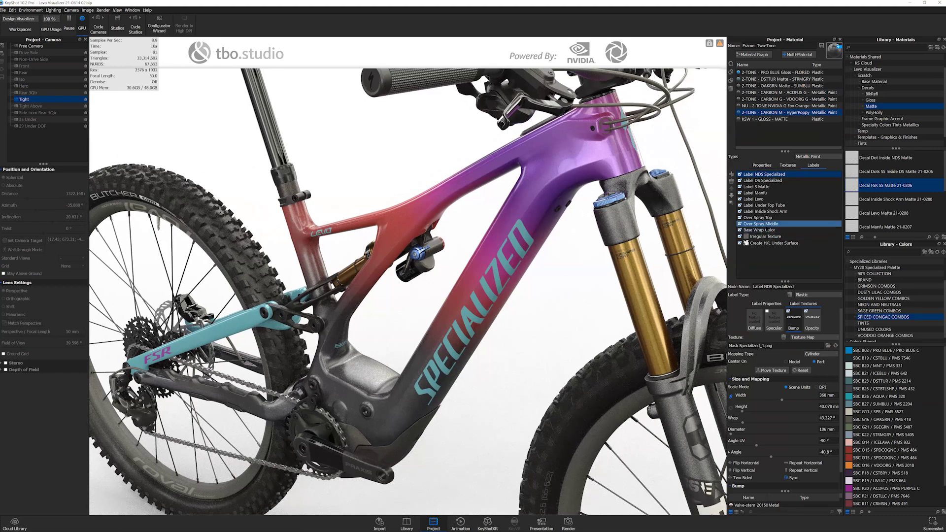
pyautogui.click(769, 218)
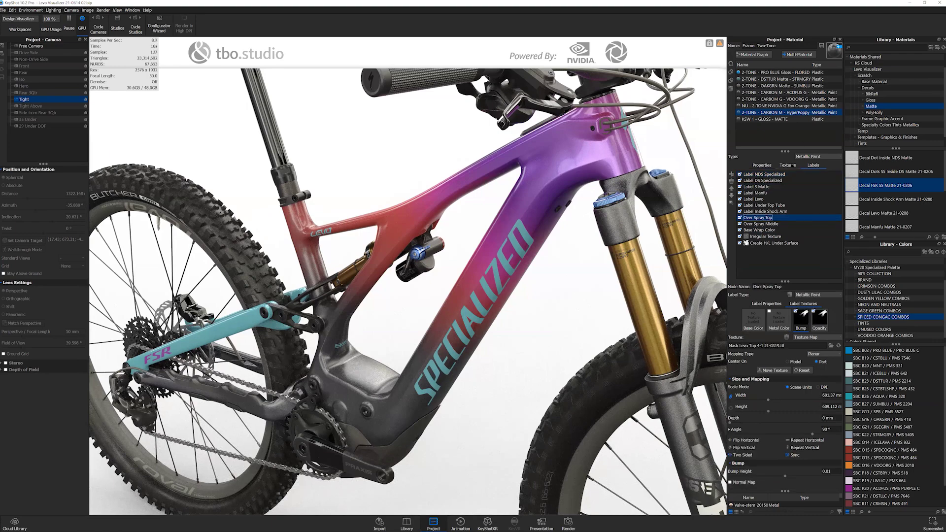
pyautogui.click(786, 166)
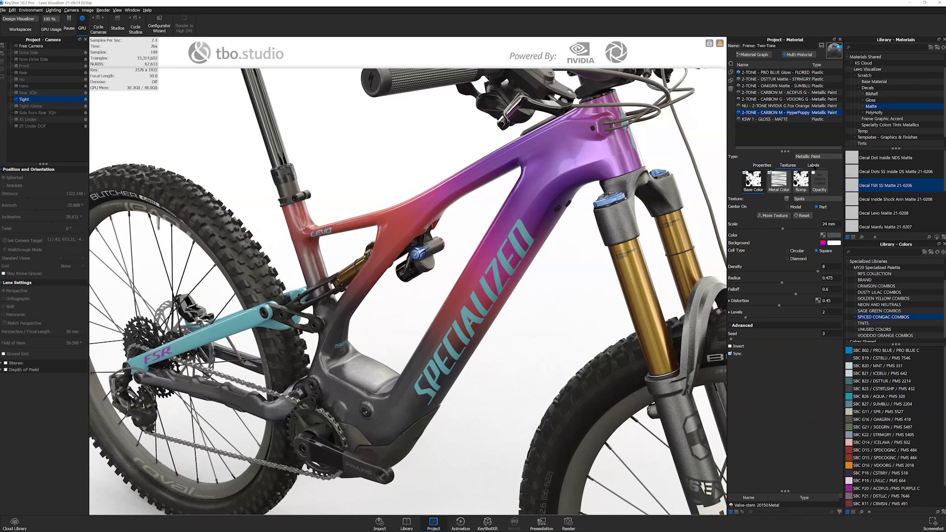
pyautogui.click(813, 165)
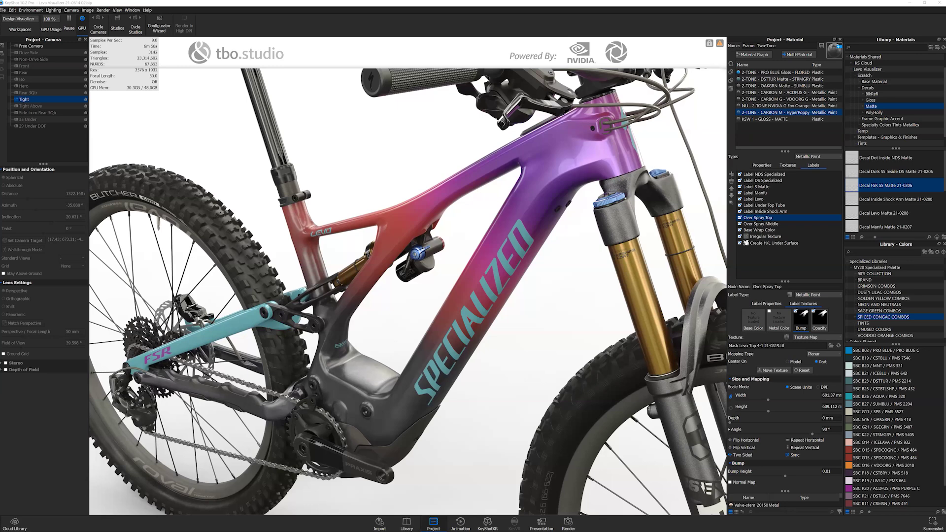
# Open the project's Environment settings, enlarge the Levo Environment preview, and move the window clear of the frame.
pyautogui.press('e')
pyautogui.moveTo(576, 103); pyautogui.dragTo(493, 85)
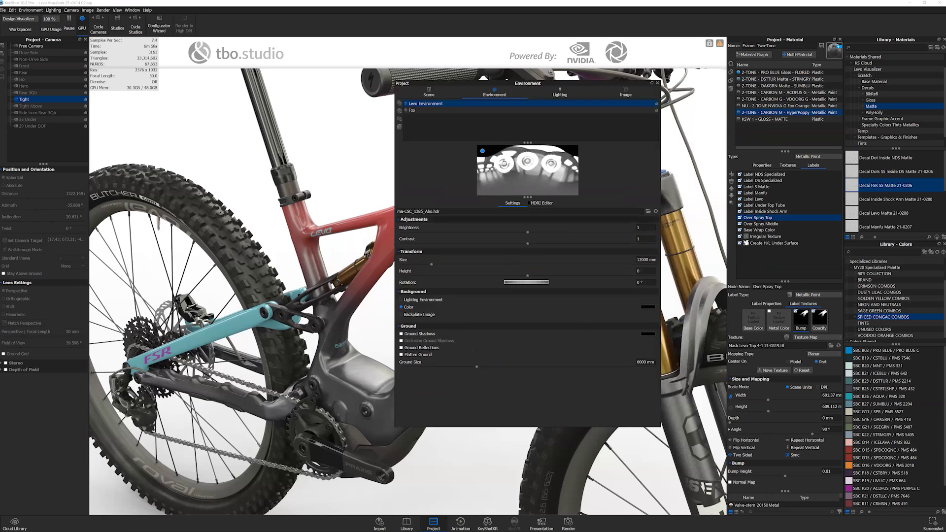
pyautogui.moveTo(531, 235); pyautogui.dragTo(533, 278)
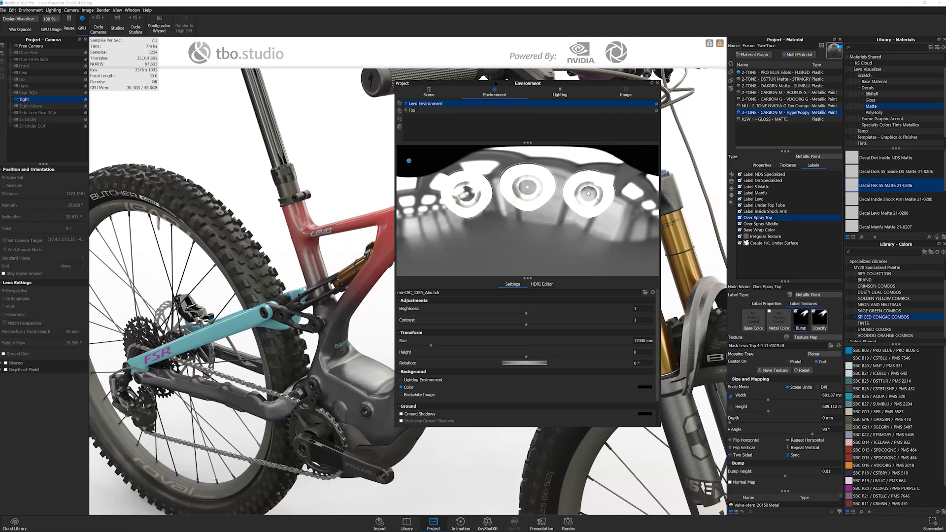
pyautogui.moveTo(496, 84); pyautogui.dragTo(589, 36)
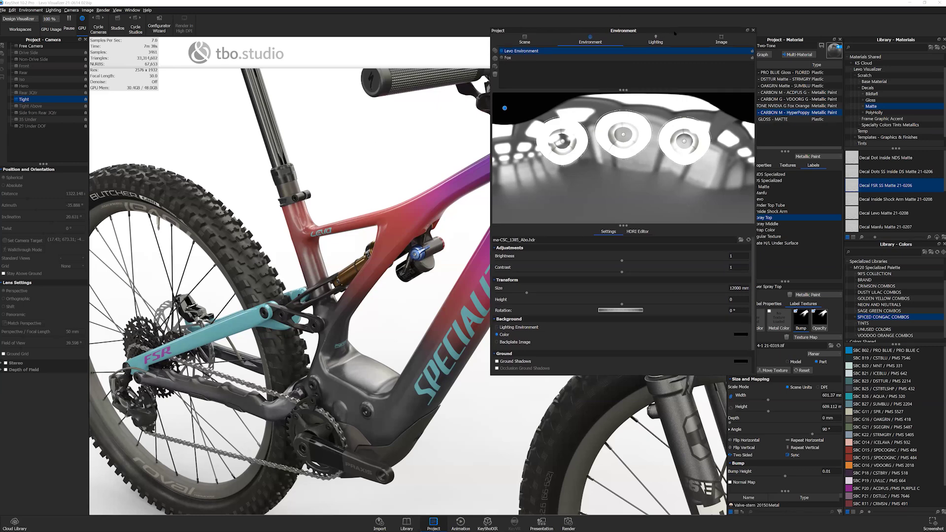
# Examine the Levo Environment's light pins in the HDRI Editor and the image settings of its Background, and move the window aside.
pyautogui.moveTo(648, 32); pyautogui.dragTo(673, 33)
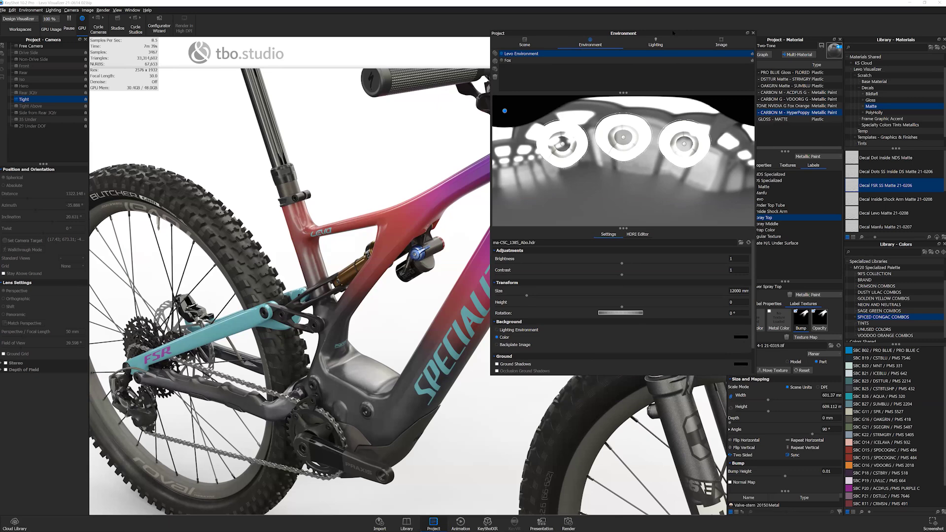
pyautogui.click(638, 234)
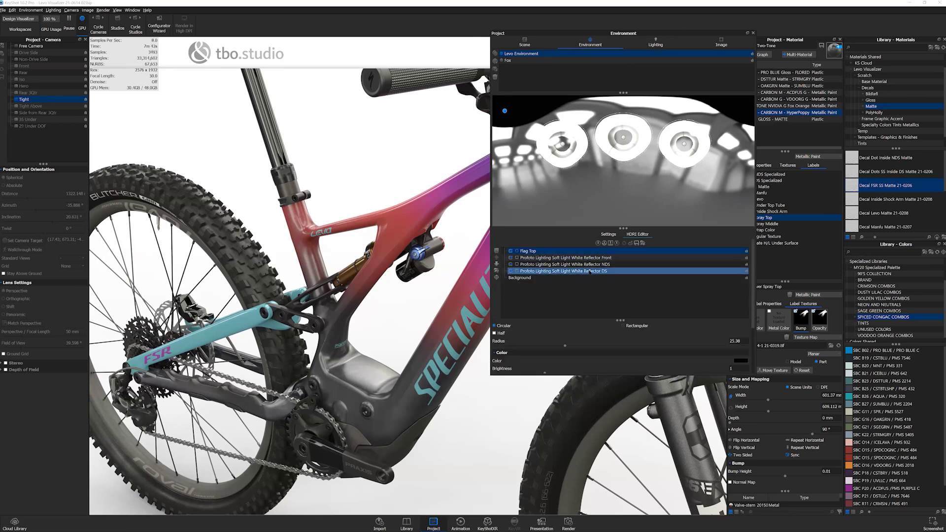
pyautogui.click(538, 278)
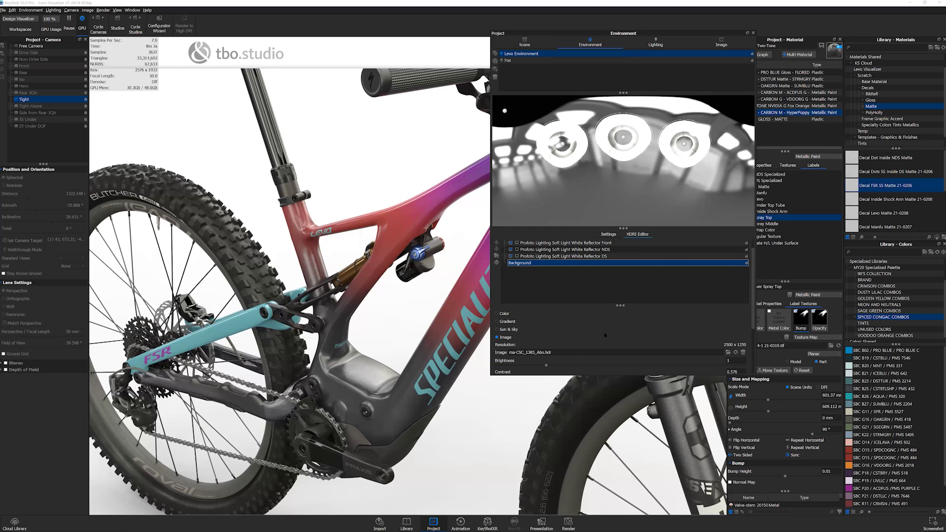
pyautogui.scroll(1, 590, 284)
pyautogui.scroll(-4, 587, 294)
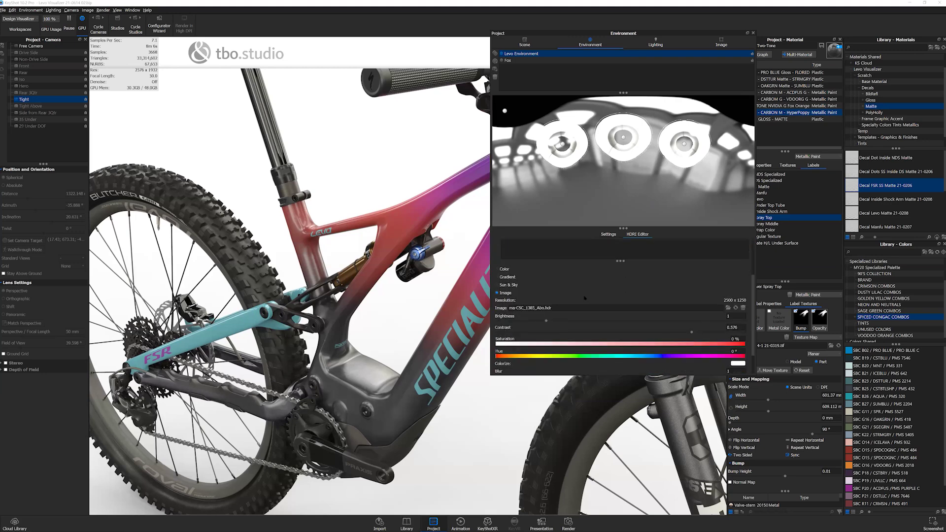
pyautogui.scroll(4, 587, 299)
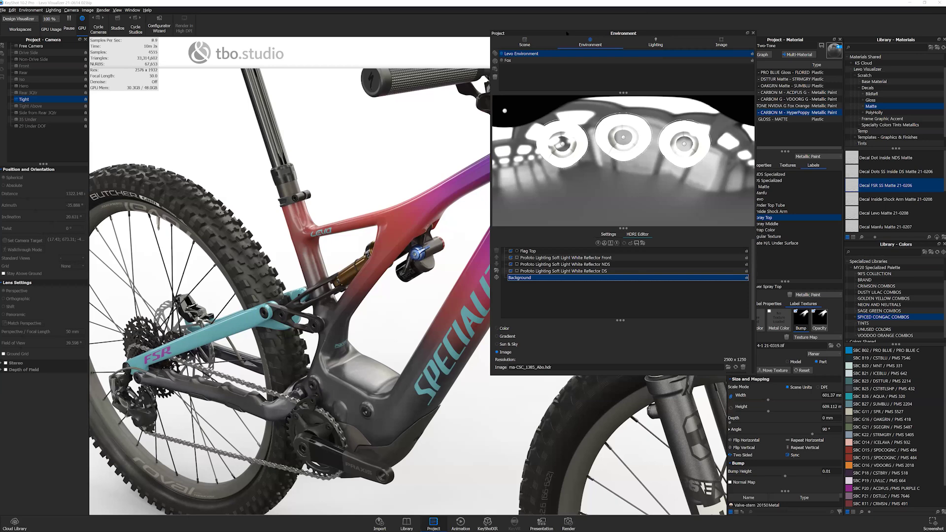
pyautogui.moveTo(566, 34); pyautogui.dragTo(608, 29)
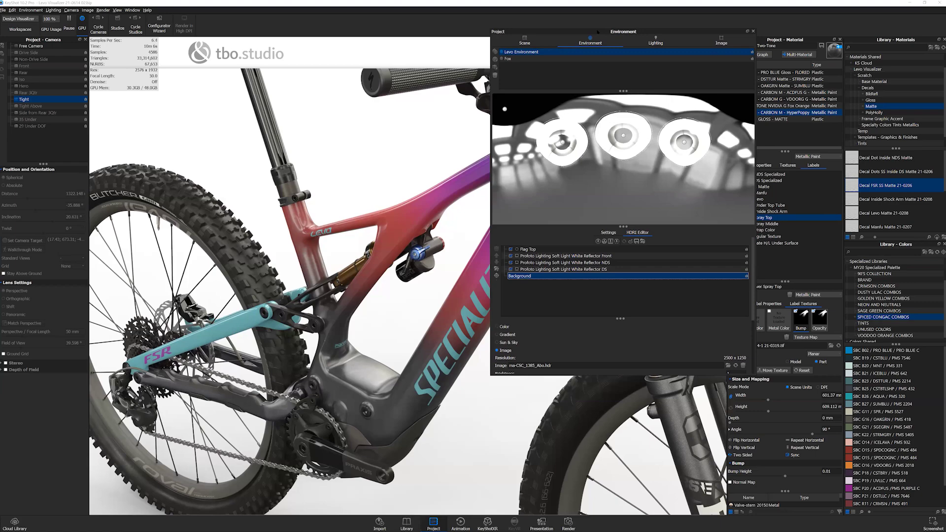
pyautogui.moveTo(651, 33); pyautogui.dragTo(945, 94)
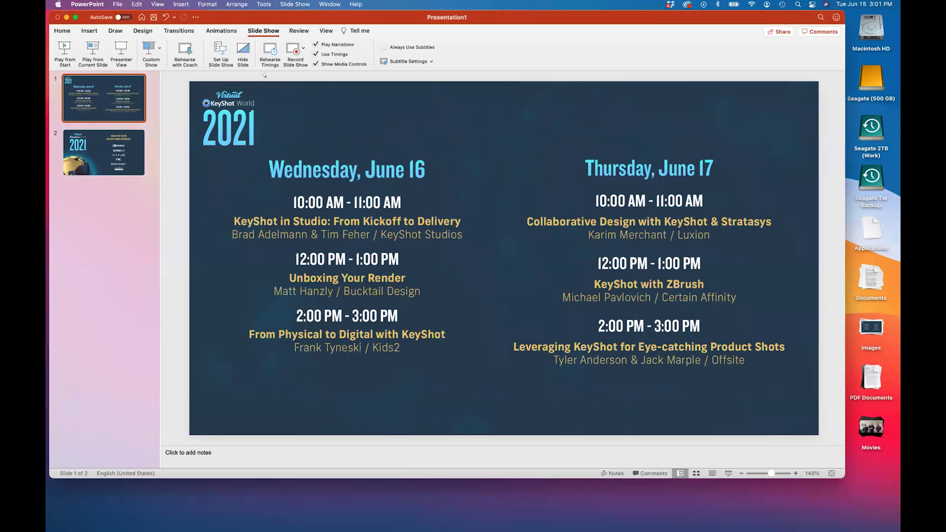
# Switch to PowerPoint and start the KeyShot World 2021 schedule slide show from the first slide.
pyautogui.click(61, 47)
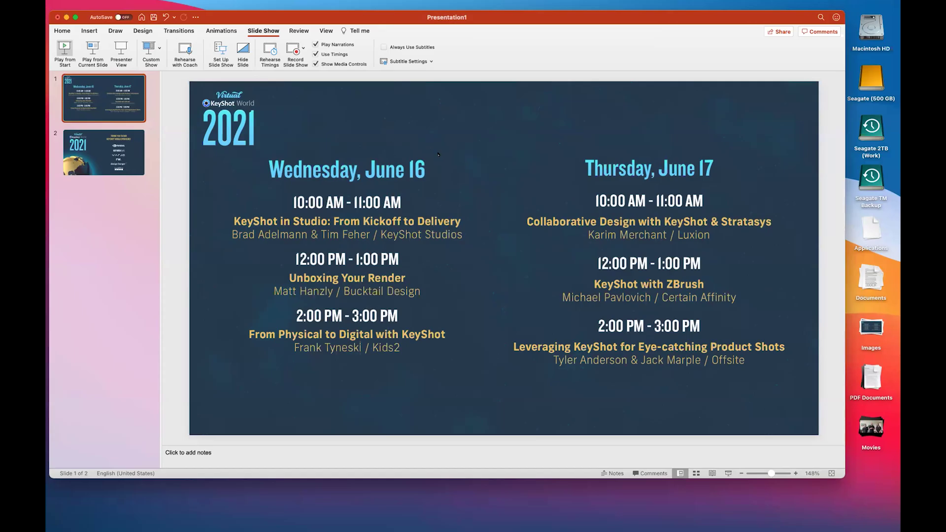